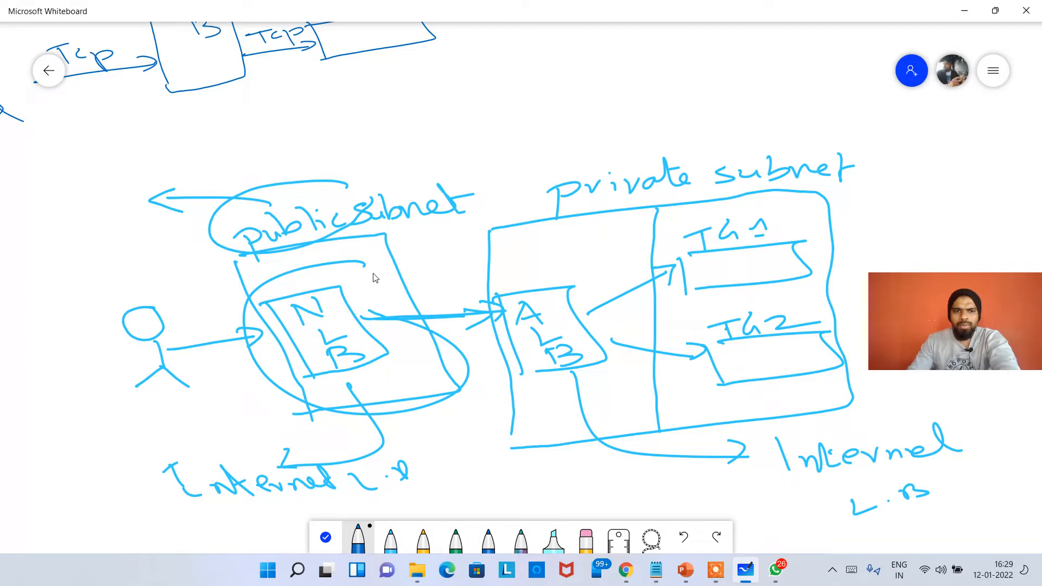
# Mark up the load balancer diagram with arrows pointing to the public subnet and the ALB, and circle the private subnet
pyautogui.moveTo(479, 75)
pyautogui.mouseDown()
pyautogui.moveTo(438, 183)
pyautogui.moveTo(386, 247)
pyautogui.moveTo(420, 233)
pyautogui.mouseUp()
pyautogui.moveTo(575, 91)
pyautogui.mouseDown()
pyautogui.moveTo(539, 301)
pyautogui.moveTo(551, 278)
pyautogui.mouseUp()
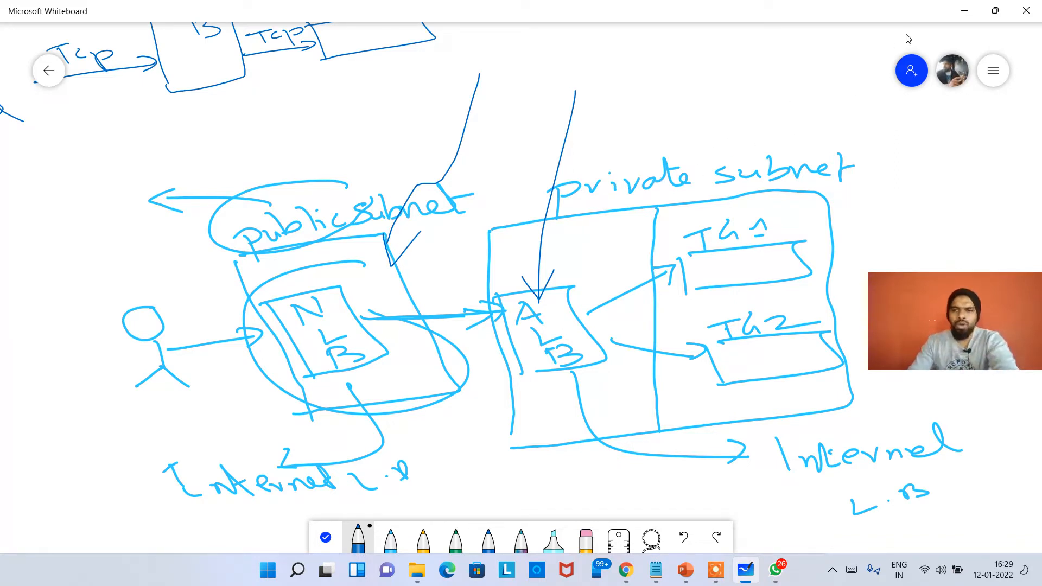
pyautogui.hotkey('alt', 'Tab')
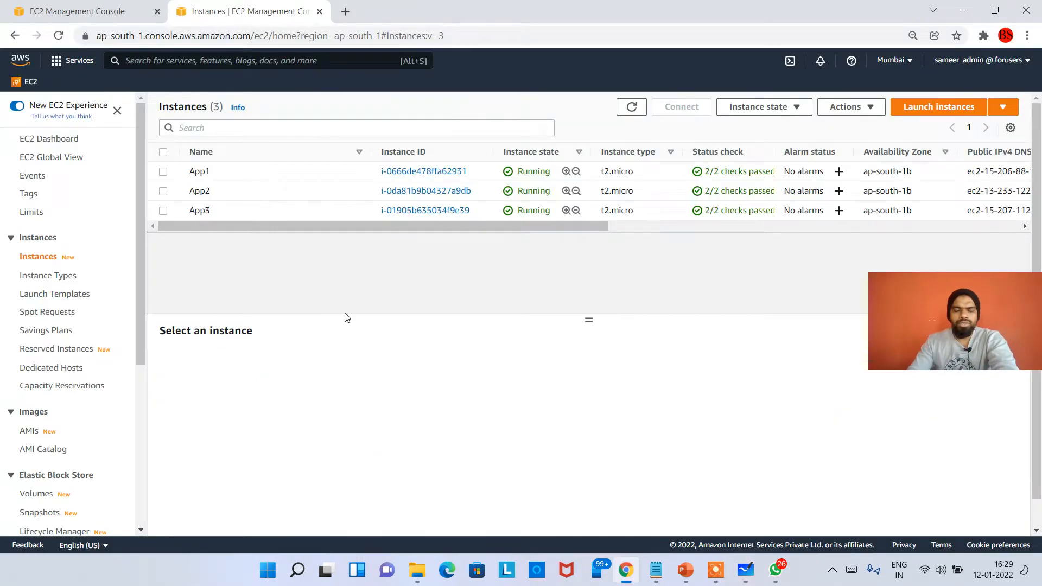
pyautogui.hotkey('alt', 'Tab')
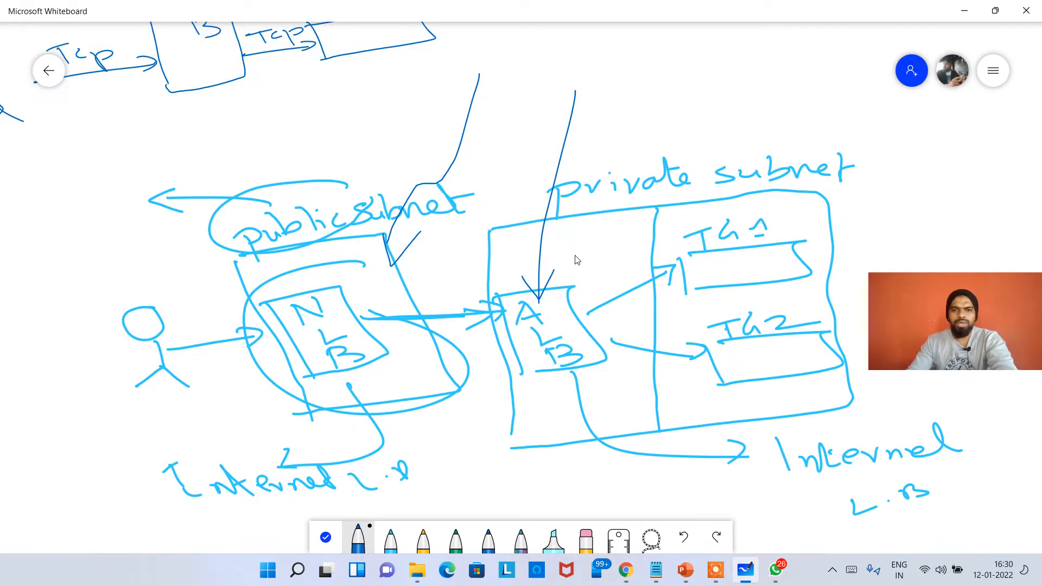
pyautogui.moveTo(825, 142)
pyautogui.mouseDown()
pyautogui.moveTo(507, 228)
pyautogui.moveTo(521, 444)
pyautogui.moveTo(834, 390)
pyautogui.moveTo(858, 227)
pyautogui.mouseUp()
# Sketch a tall box in an empty area of the whiteboard with the light blue pen and write a label inside it
pyautogui.scroll(-3, 567, 312)
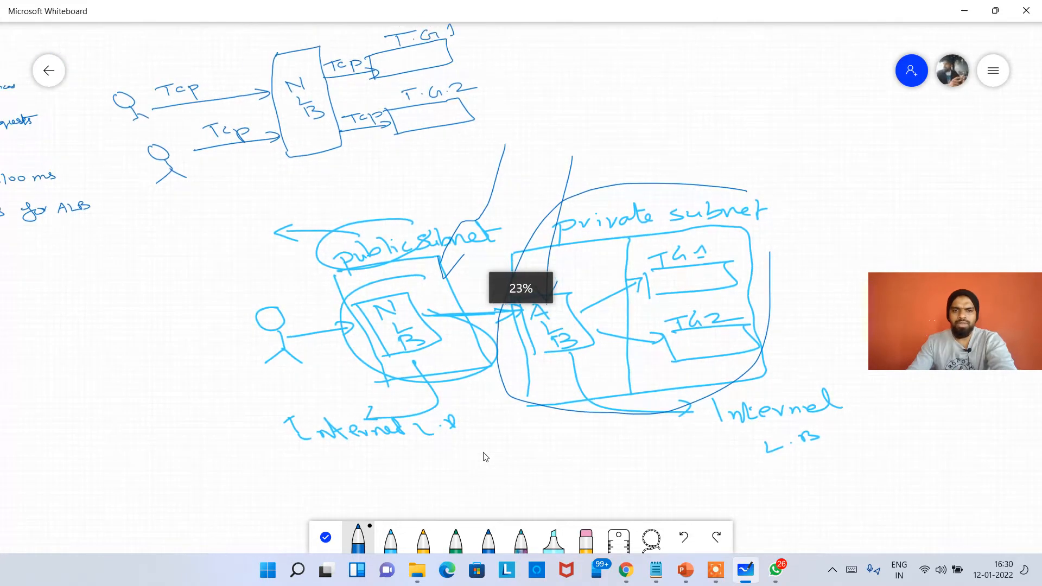
pyautogui.click(330, 534)
pyautogui.moveTo(446, 464); pyautogui.dragTo(77, 304)
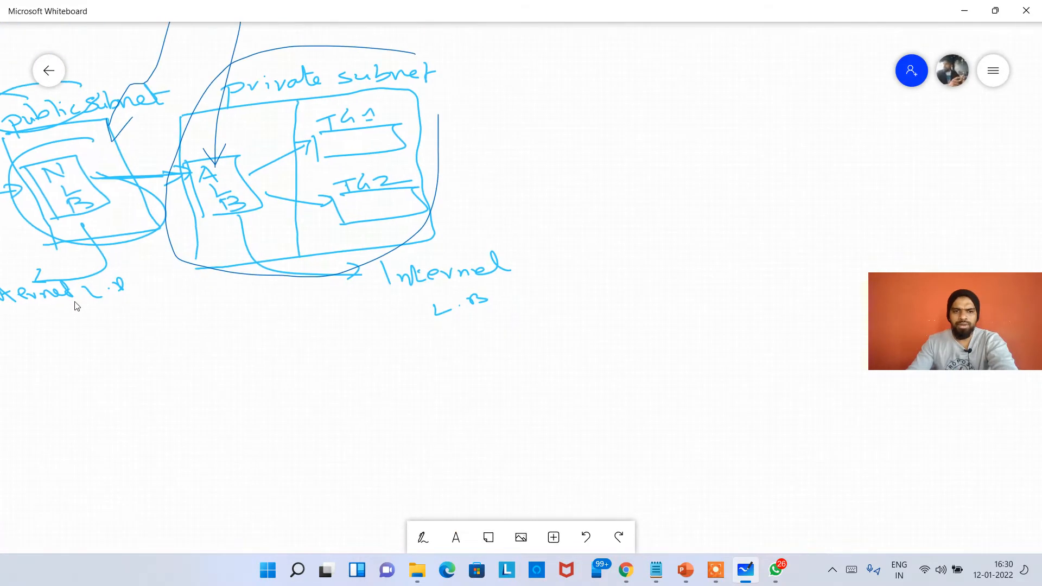
pyautogui.moveTo(339, 300); pyautogui.dragTo(100, 328)
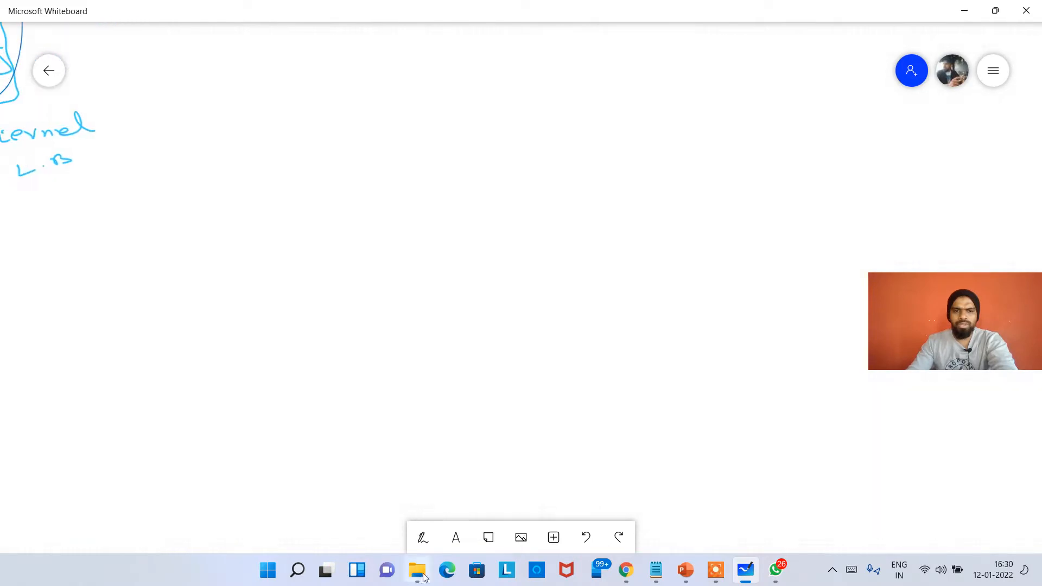
pyautogui.click(423, 537)
pyautogui.click(392, 539)
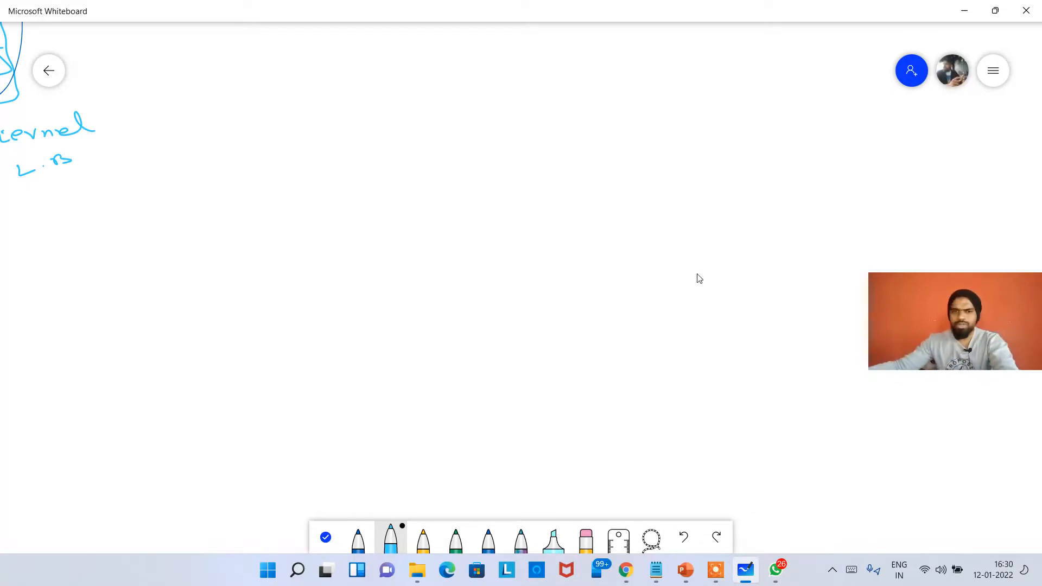
pyautogui.moveTo(522, 239)
pyautogui.mouseDown()
pyautogui.moveTo(528, 391)
pyautogui.moveTo(566, 237)
pyautogui.moveTo(604, 328)
pyautogui.moveTo(593, 398)
pyautogui.moveTo(533, 400)
pyautogui.mouseUp()
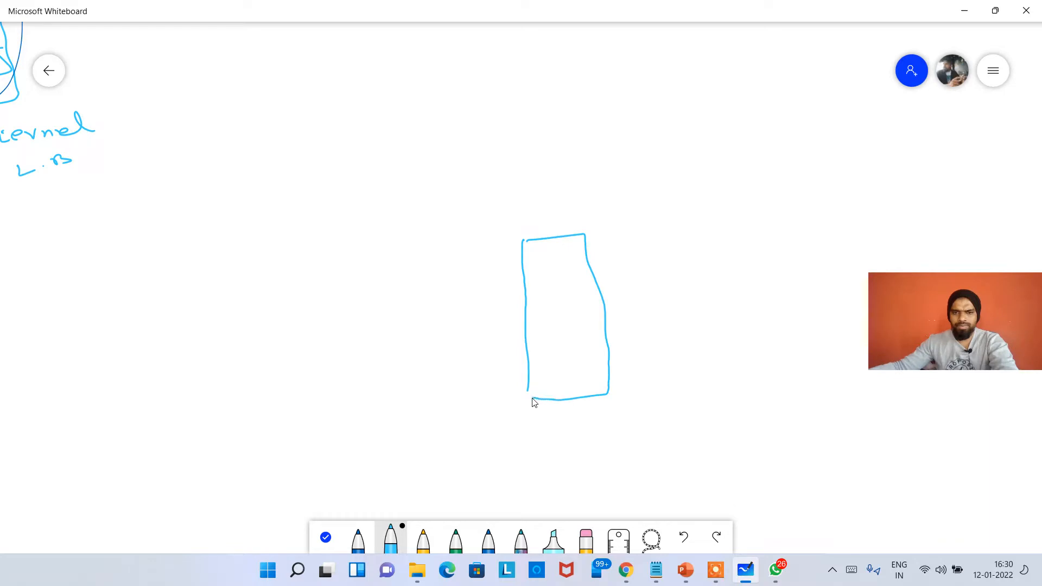
pyautogui.moveTo(540, 283)
pyautogui.mouseDown()
pyautogui.moveTo(557, 284)
pyautogui.moveTo(562, 271)
pyautogui.moveTo(579, 308)
pyautogui.moveTo(572, 347)
pyautogui.mouseUp()
# Switch to the AWS EC2 console in Chrome and start creating an Application Load Balancer
pyautogui.hotkey('alt', 'Tab')
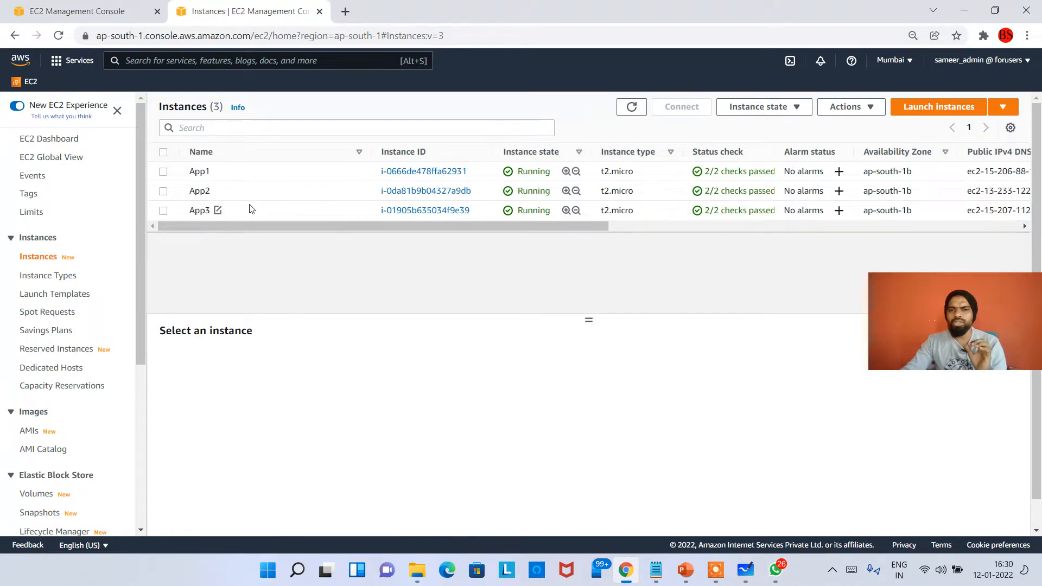
pyautogui.scroll(-5, 32, 394)
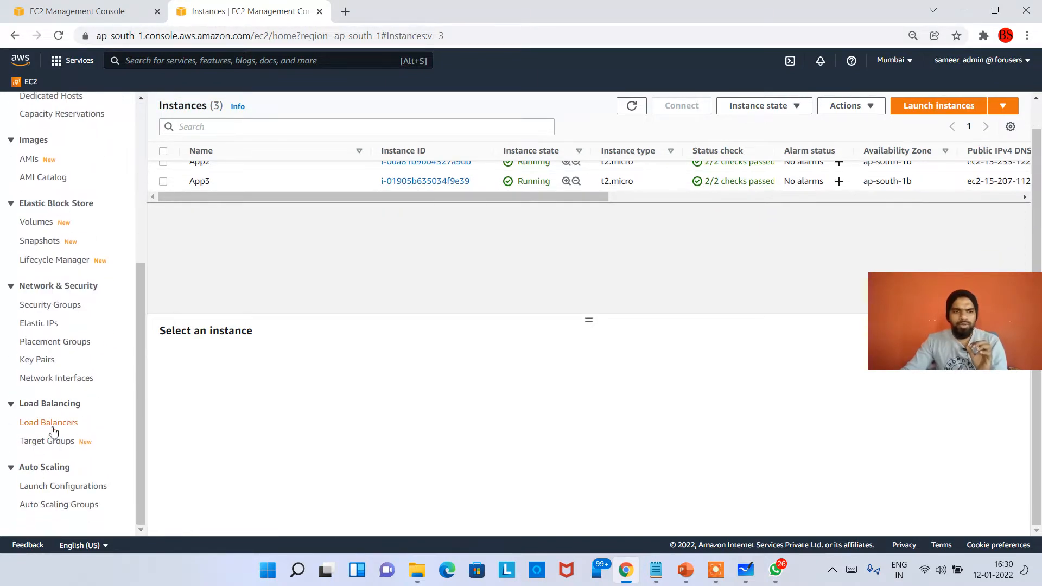
pyautogui.click(49, 422)
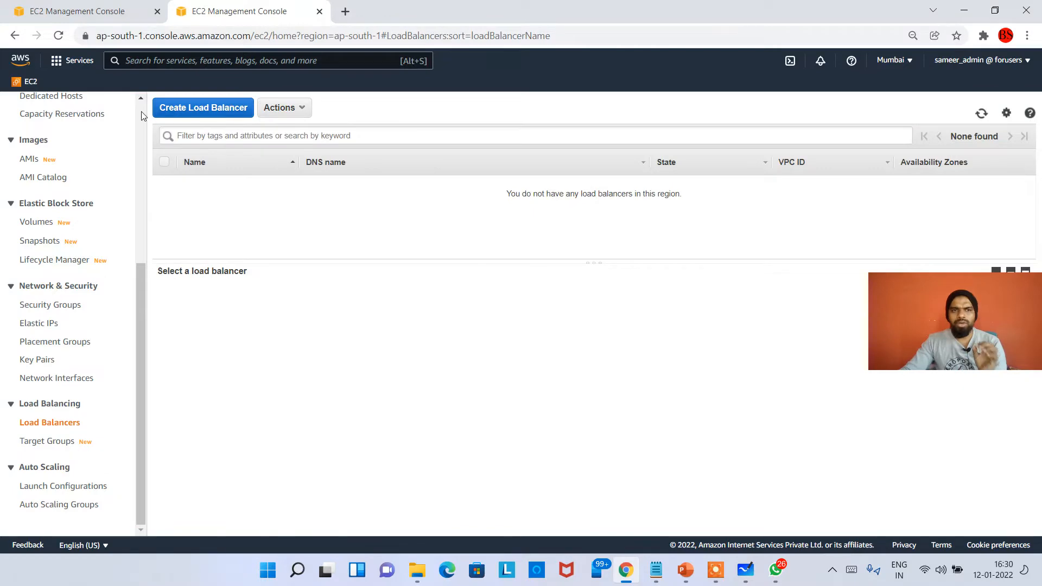
pyautogui.click(203, 109)
pyautogui.scroll(-4, 168, 323)
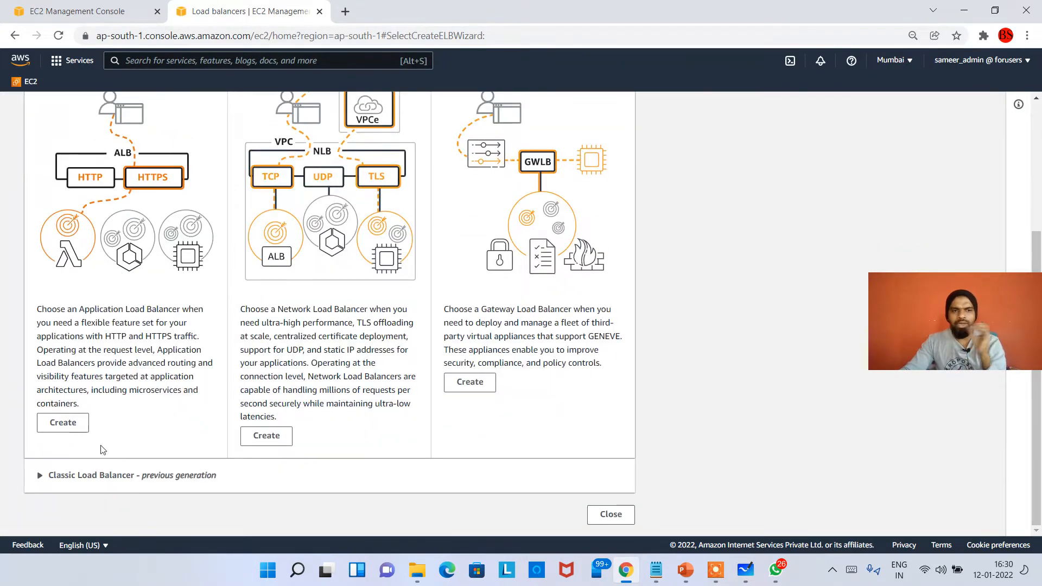
pyautogui.click(72, 427)
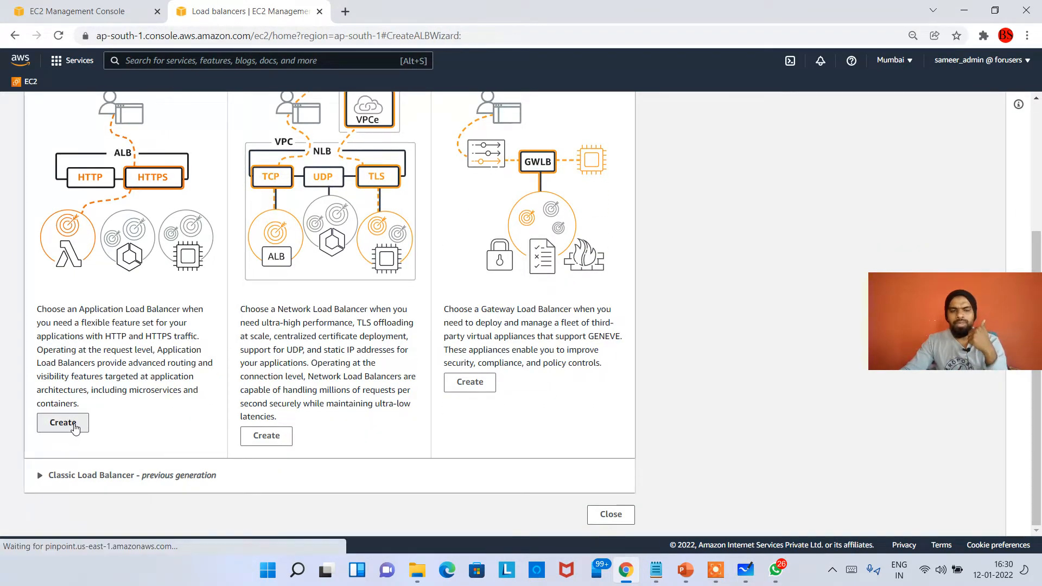
# Name the load balancer MyApplicationLB
pyautogui.scroll(-3, 204, 216)
pyautogui.click(204, 216)
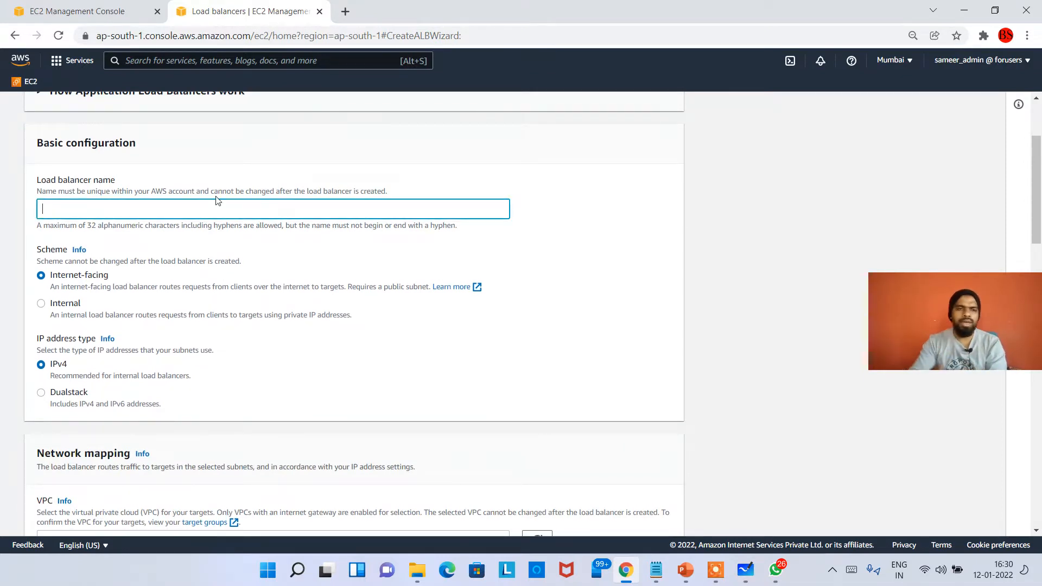
pyautogui.write('MyApplicationLB')
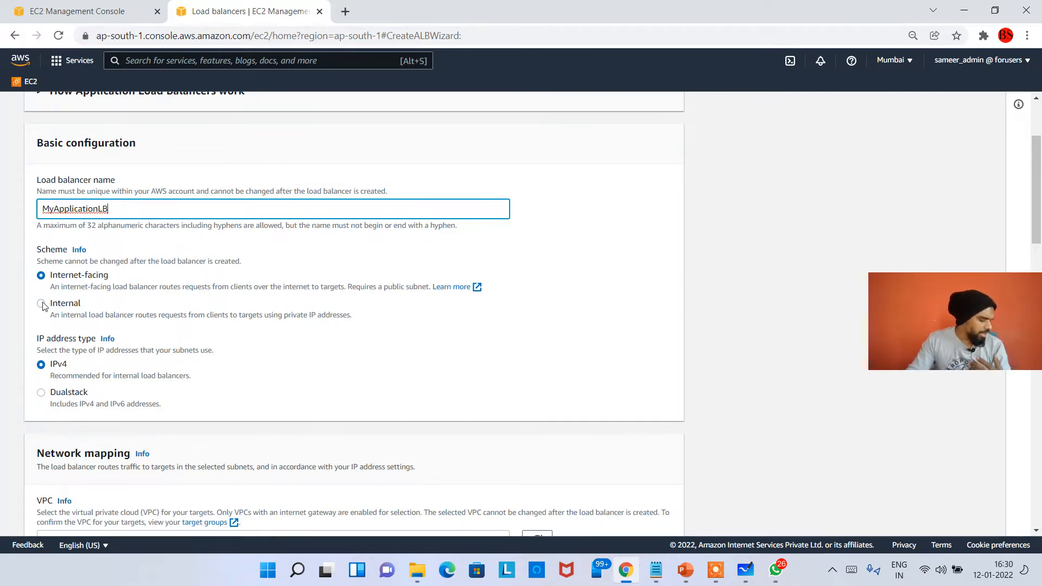
pyautogui.moveTo(922, 339); pyautogui.dragTo(887, 323)
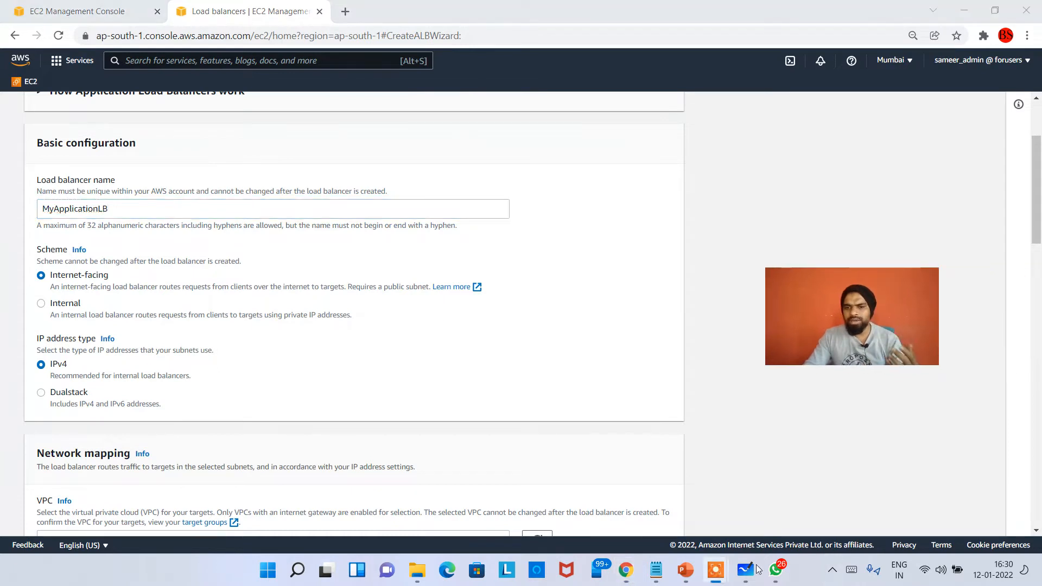
pyautogui.moveTo(715, 570)
pyautogui.click(738, 518)
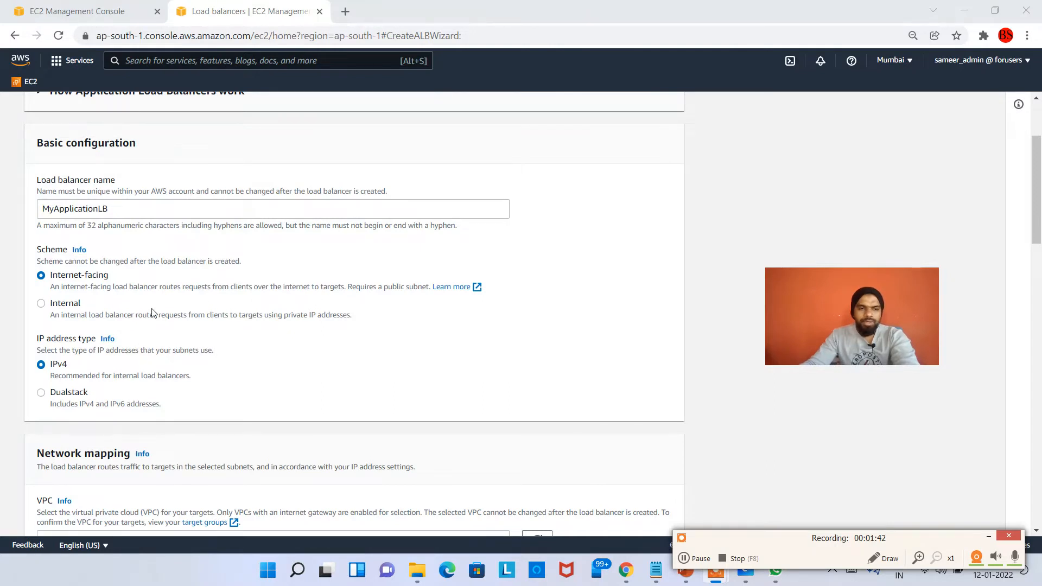
# Set the load balancer's scheme to Internal and include the ap-south-1a Availability Zone in the network mapping
pyautogui.click(63, 306)
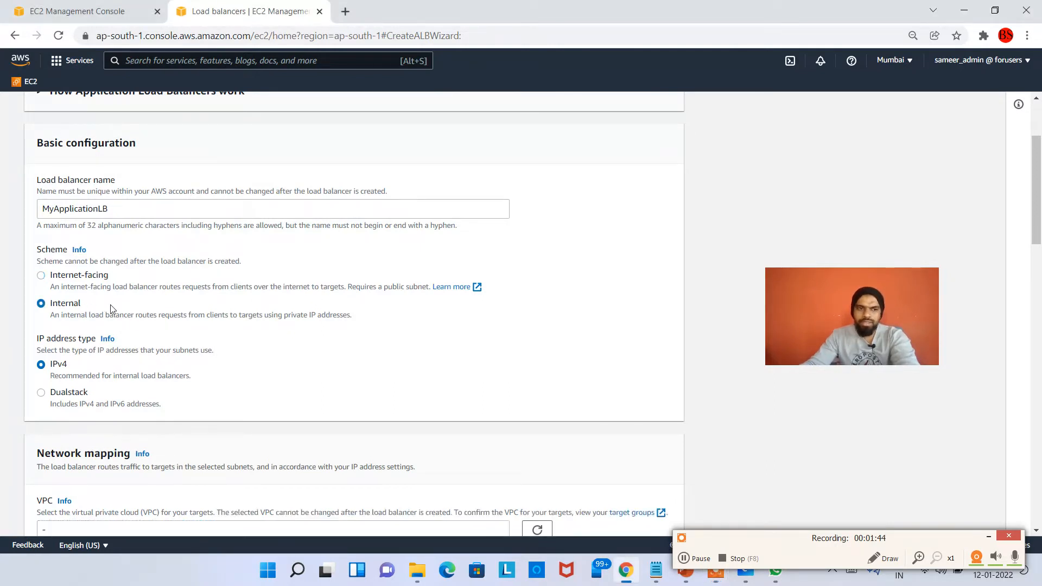
pyautogui.scroll(-3, 111, 307)
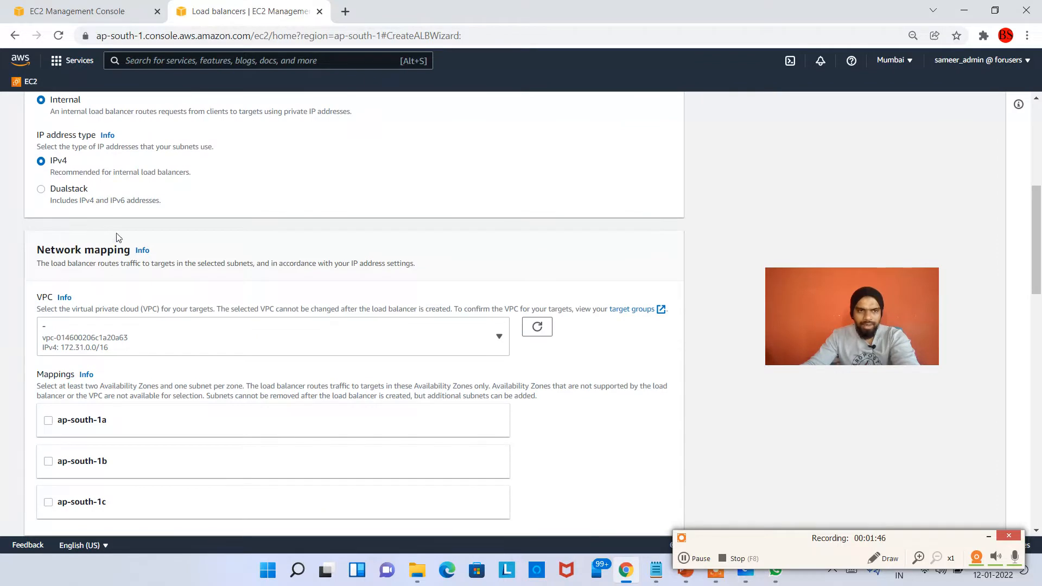
pyautogui.scroll(-1, 83, 378)
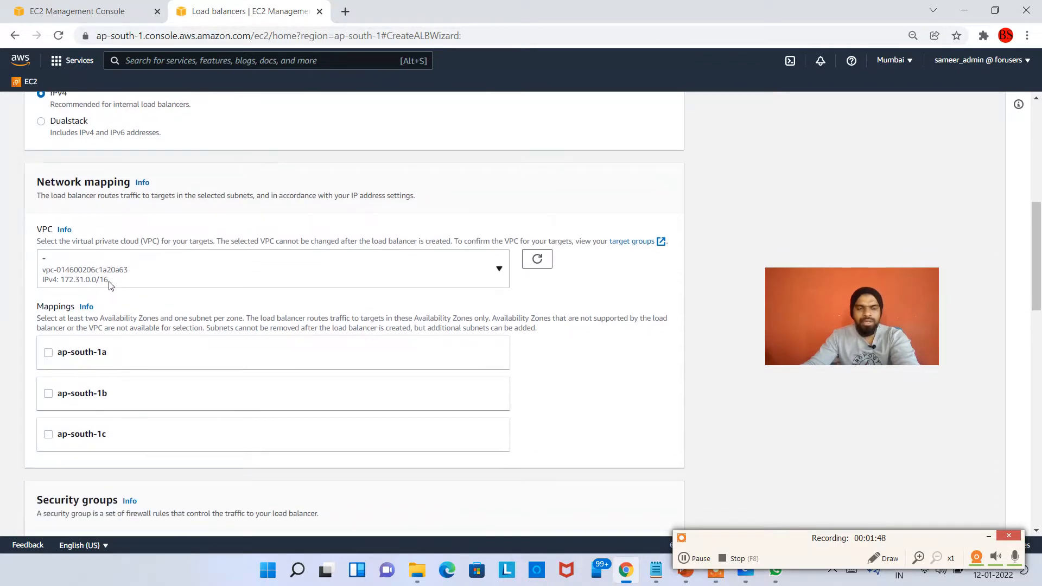
pyautogui.click(91, 356)
pyautogui.scroll(-1, 82, 365)
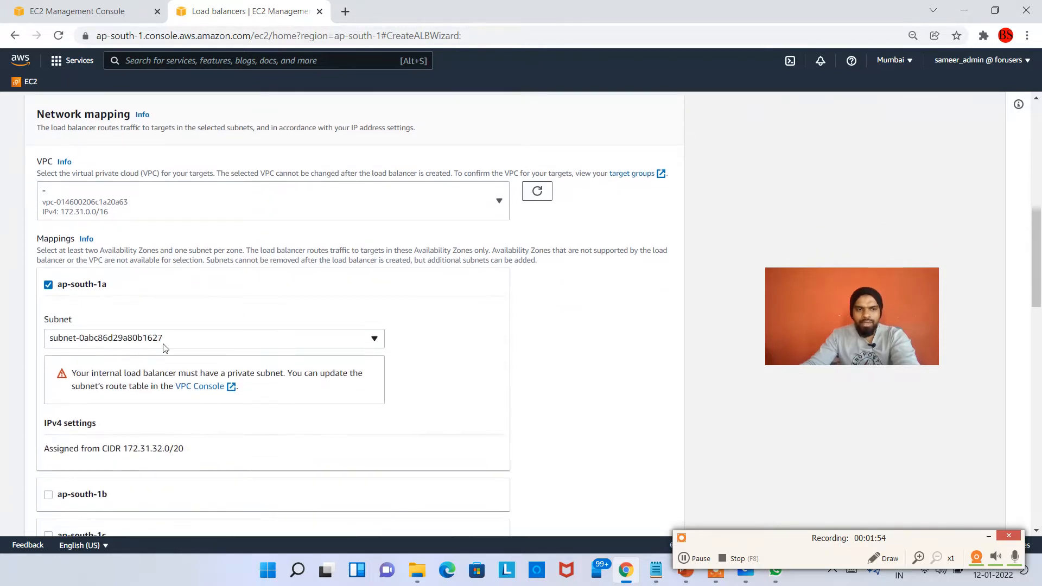
# Read the subnet warning shown under the ap-south-1a mapping
pyautogui.moveTo(76, 373); pyautogui.dragTo(230, 392)
pyautogui.click(126, 404)
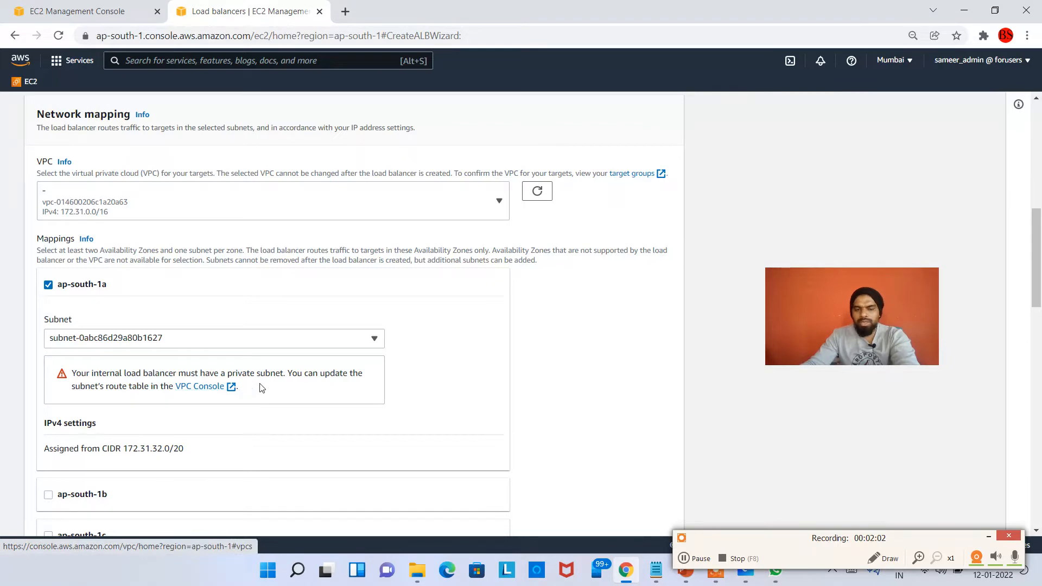
pyautogui.moveTo(276, 375); pyautogui.dragTo(232, 374)
# Search the AWS services for VPC and open the VPC console in a new browser tab
pyautogui.scroll(1, 113, 315)
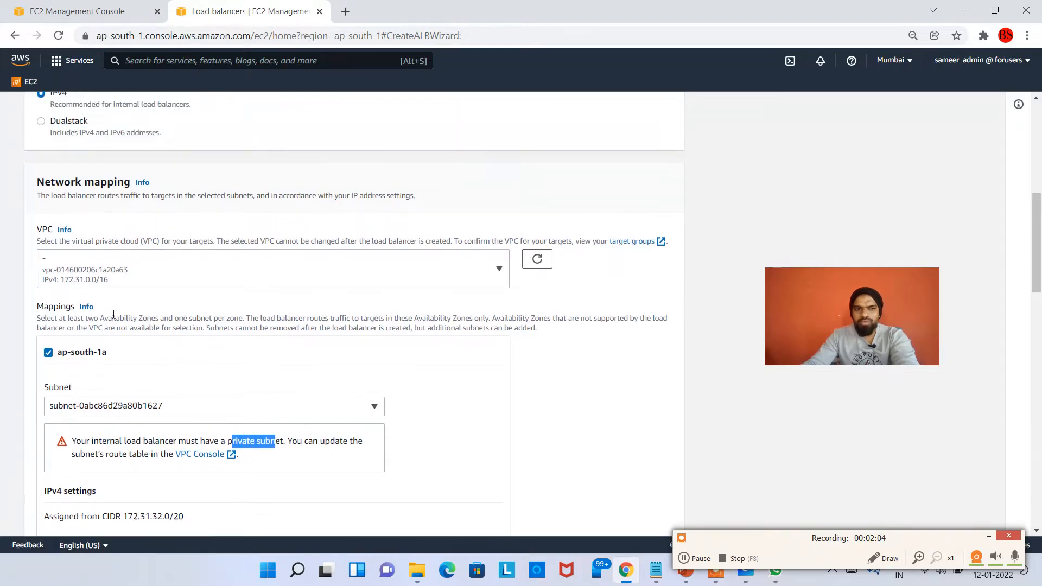
pyautogui.scroll(8, 167, 242)
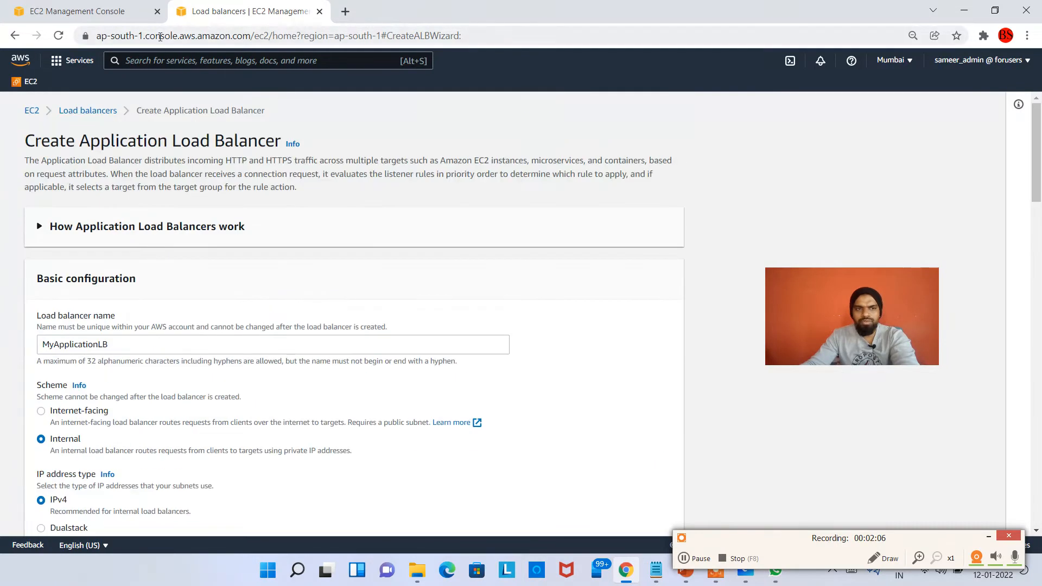
pyautogui.click(222, 55)
pyautogui.write('VPC')
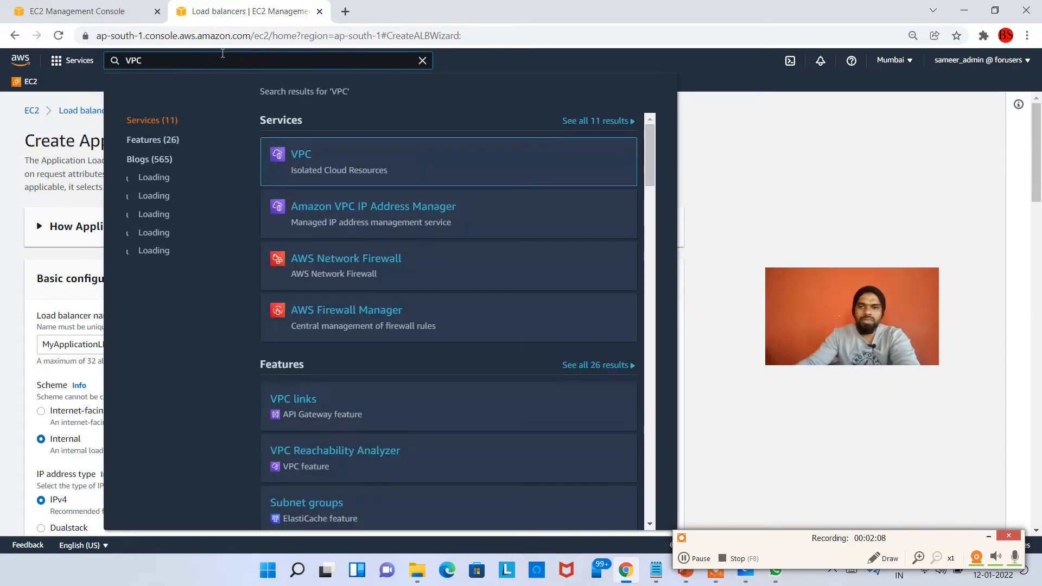
pyautogui.rightClick(301, 155)
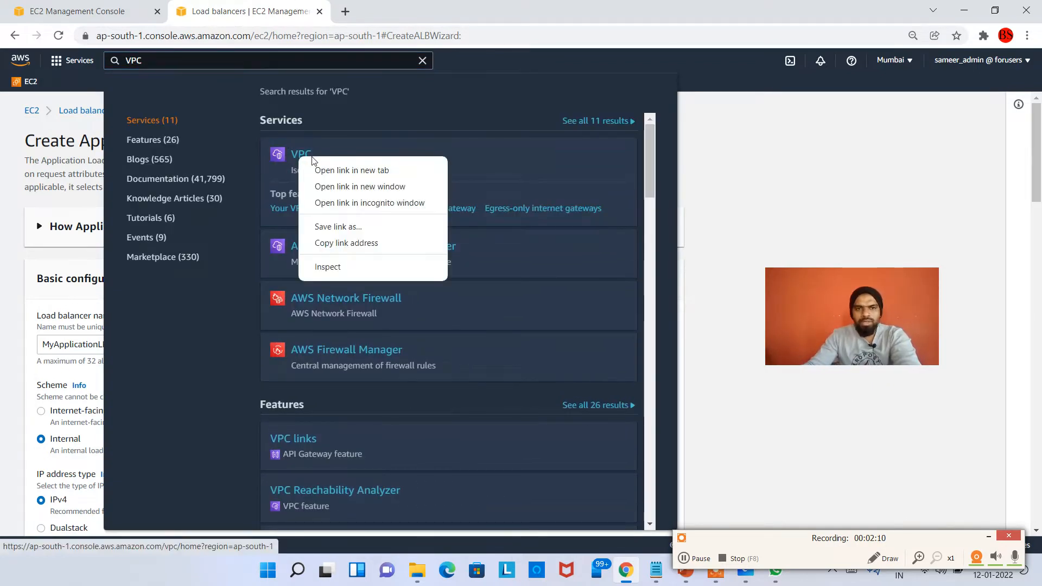
pyautogui.click(361, 168)
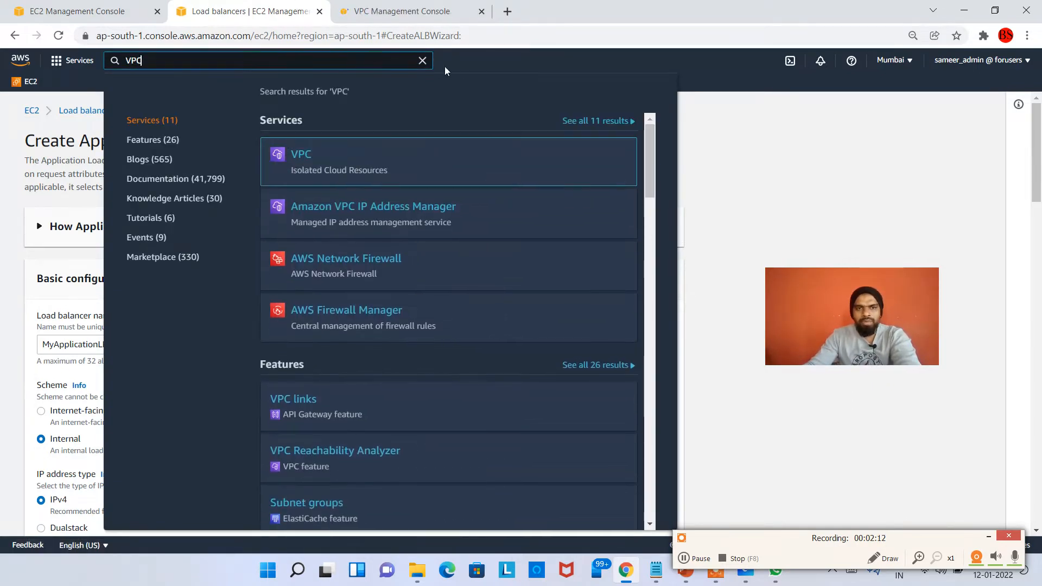
pyautogui.click(445, 69)
pyautogui.click(396, 13)
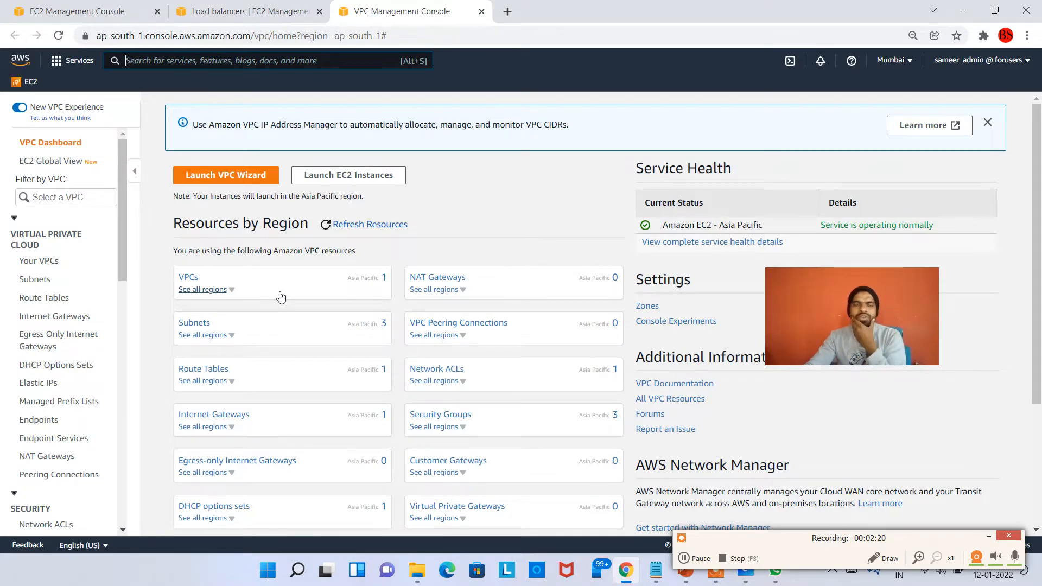
# Review the account's VPC list and the IPv4 CIDR ranges of its subnets
pyautogui.click(187, 278)
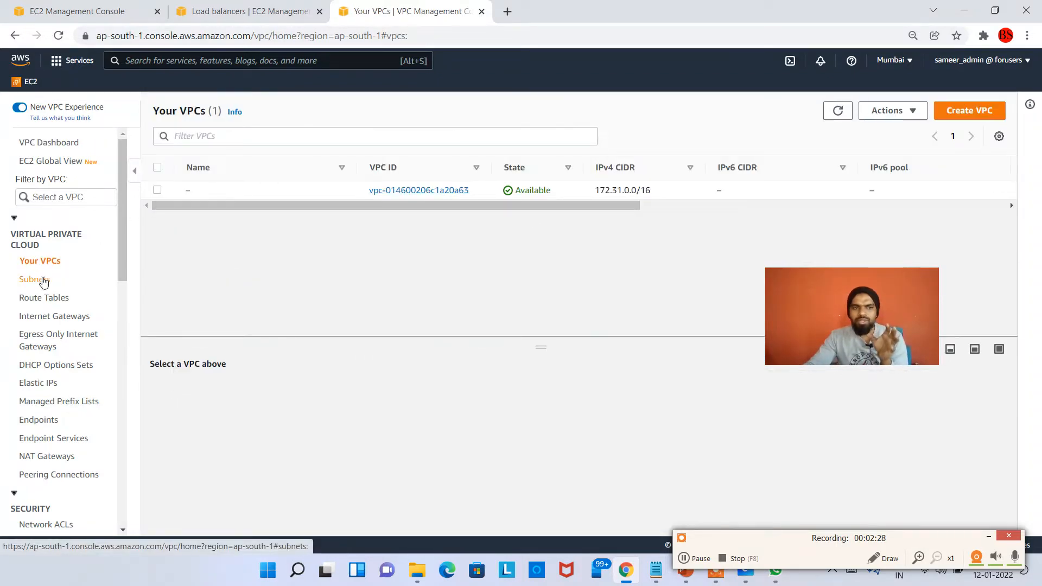
pyautogui.click(37, 281)
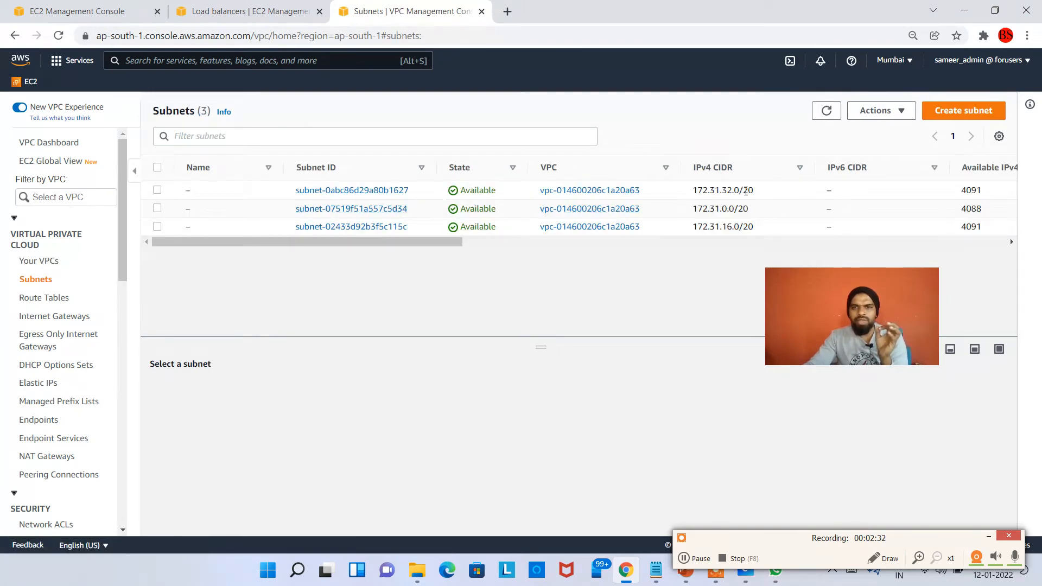
pyautogui.moveTo(744, 191); pyautogui.dragTo(720, 227)
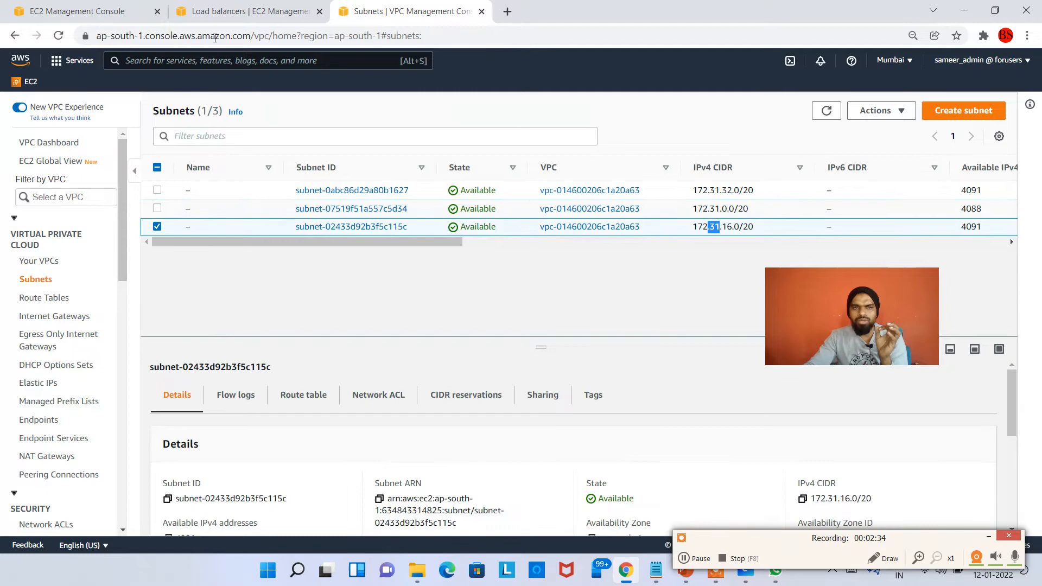
# Return to the load balancer form, add the ap-south-1b Availability Zone to the mappings, and check both zones' subnets
pyautogui.click(205, 12)
pyautogui.scroll(-12, 205, 146)
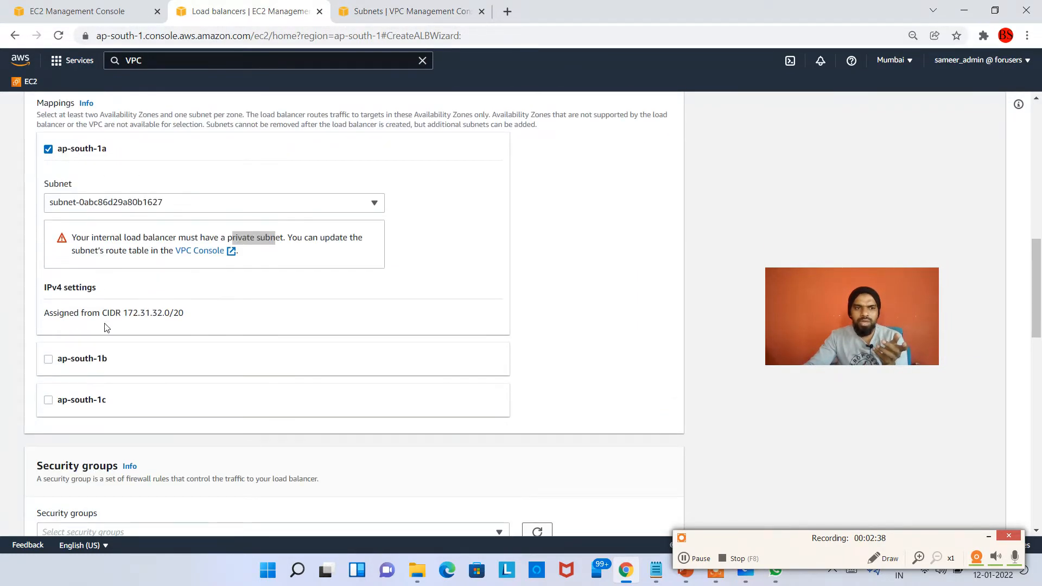
pyautogui.click(113, 363)
pyautogui.scroll(-3, 104, 408)
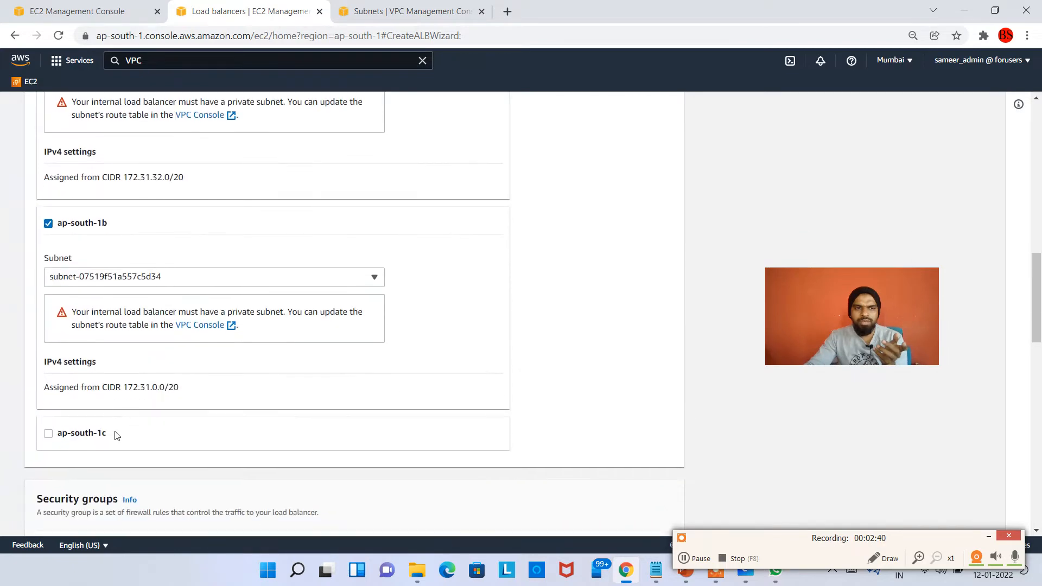
pyautogui.scroll(5, 173, 434)
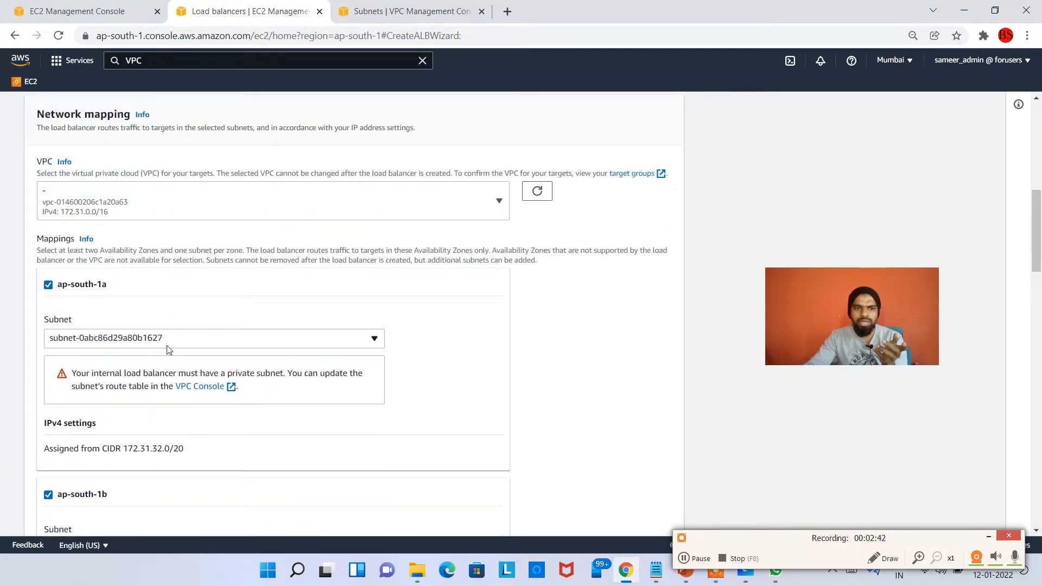
pyautogui.scroll(-3, 159, 348)
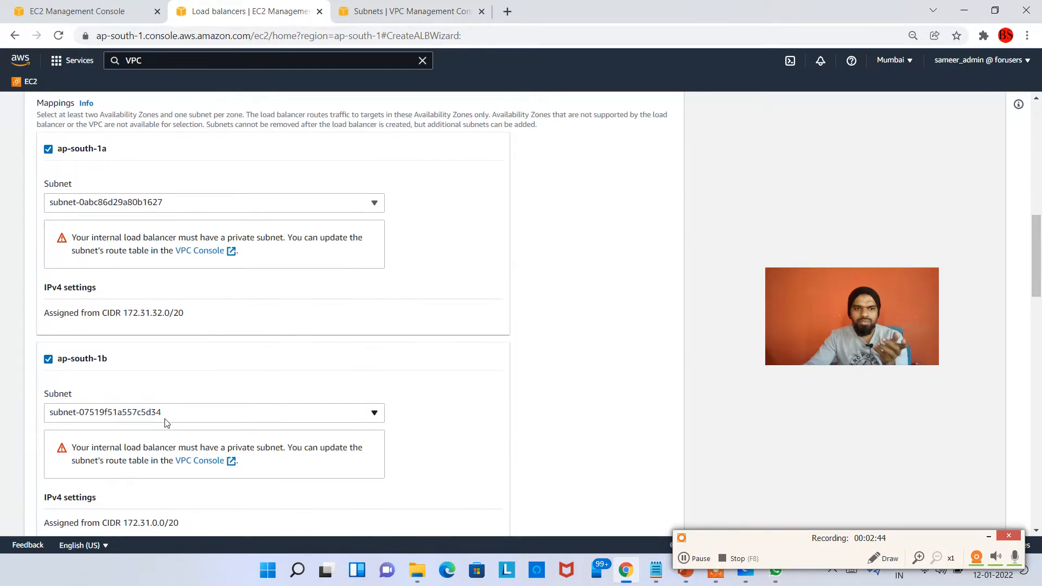
# Compare the subnets mapped to the Availability Zones in the load balancer form with the subnet list in the VPC console
pyautogui.scroll(-3, 174, 415)
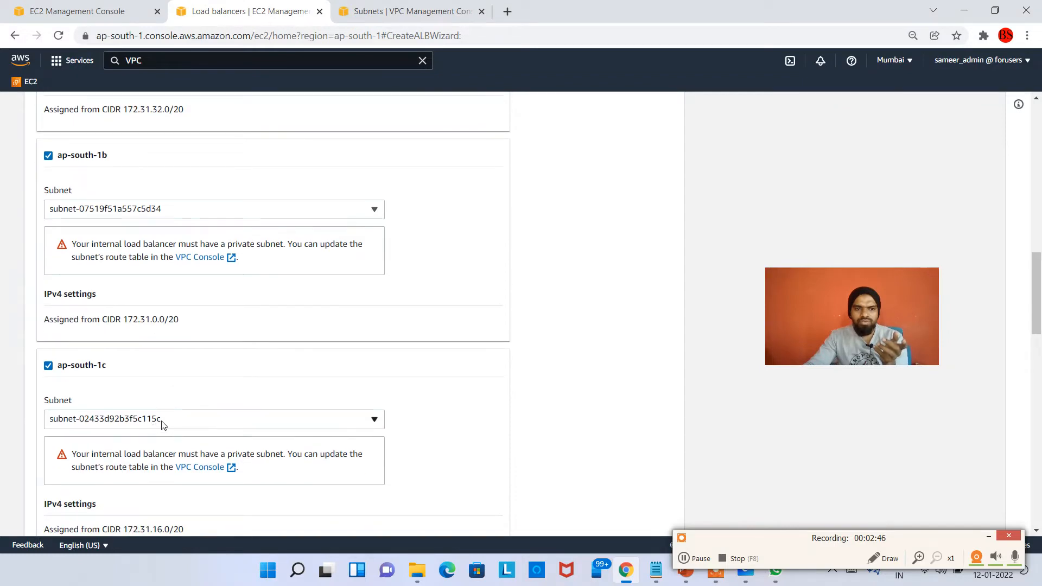
pyautogui.click(429, 10)
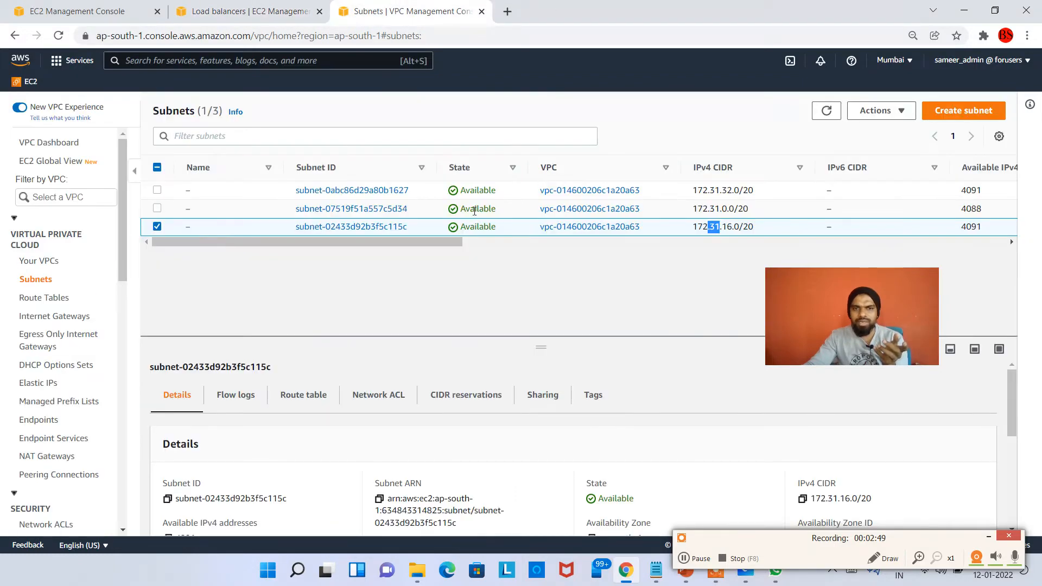
pyautogui.moveTo(410, 191); pyautogui.dragTo(394, 191)
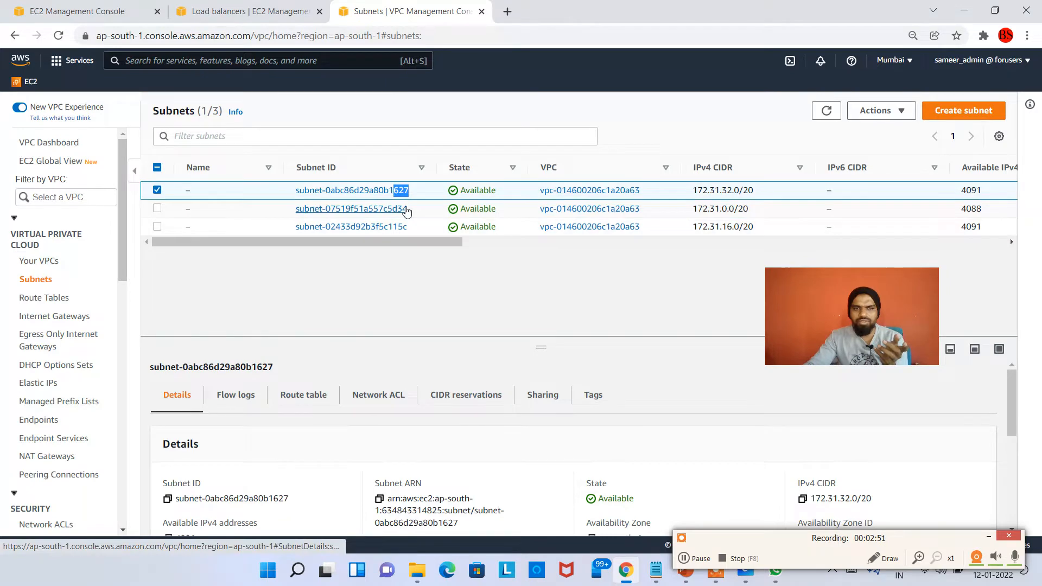
pyautogui.click(404, 209)
pyautogui.click(218, 110)
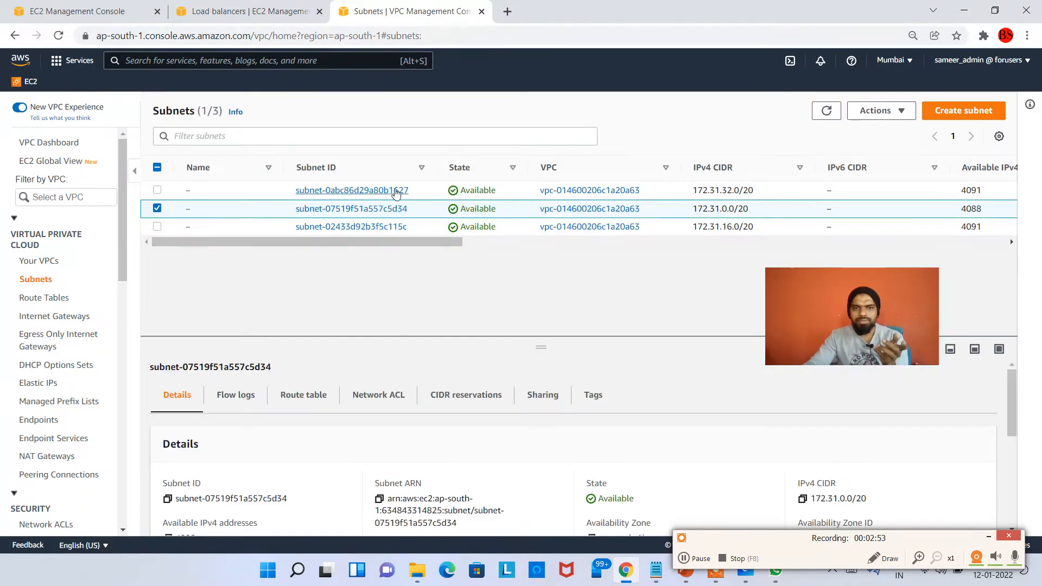
pyautogui.click(249, 7)
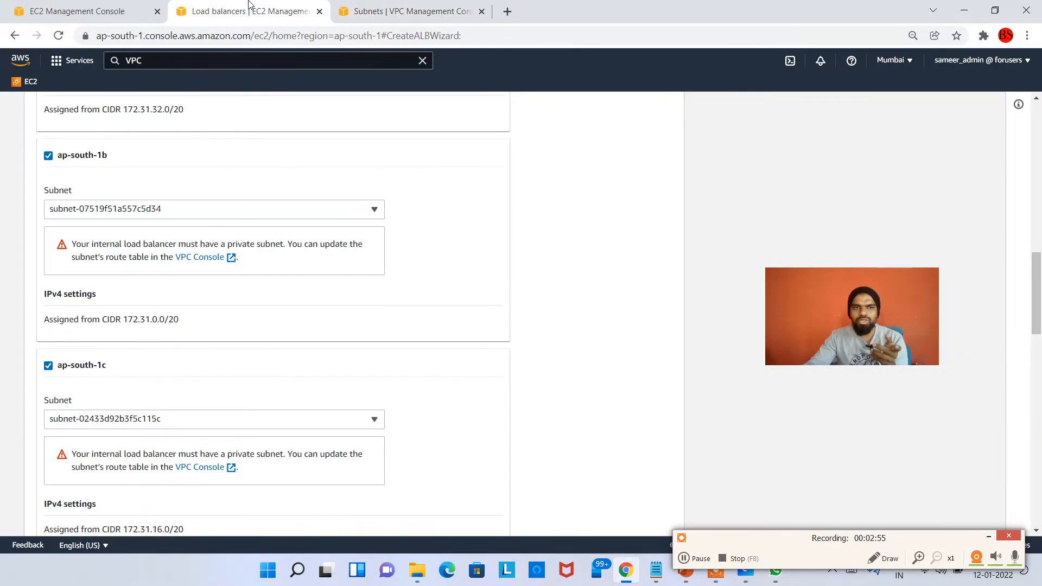
pyautogui.scroll(4, 134, 304)
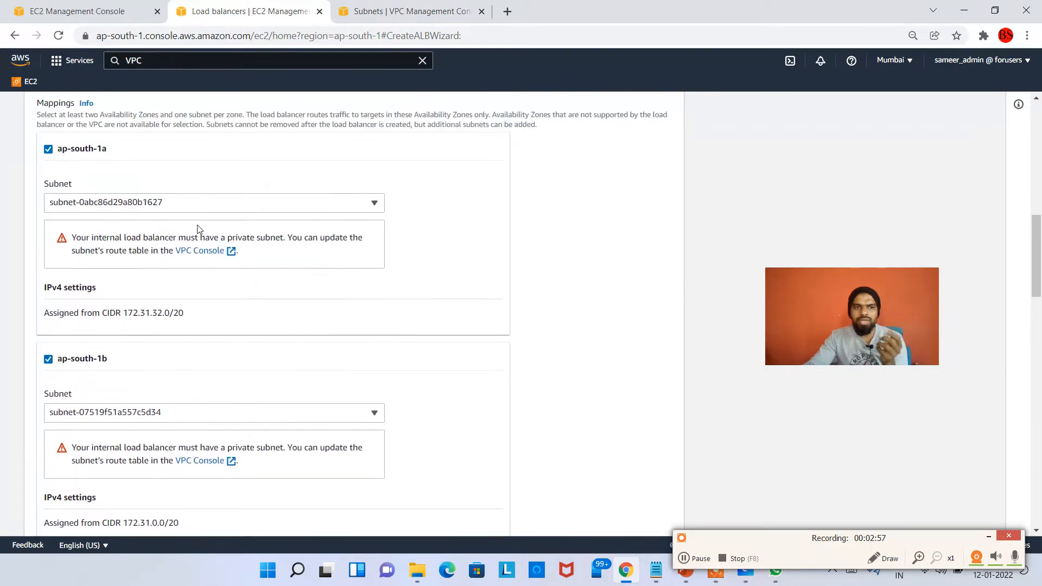
pyautogui.click(409, 9)
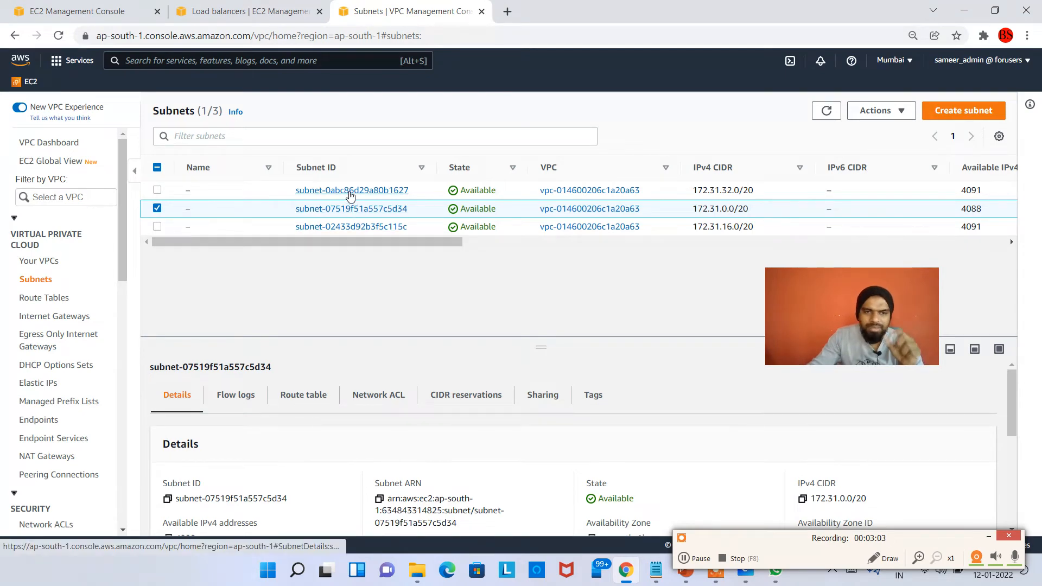
pyautogui.click(274, 9)
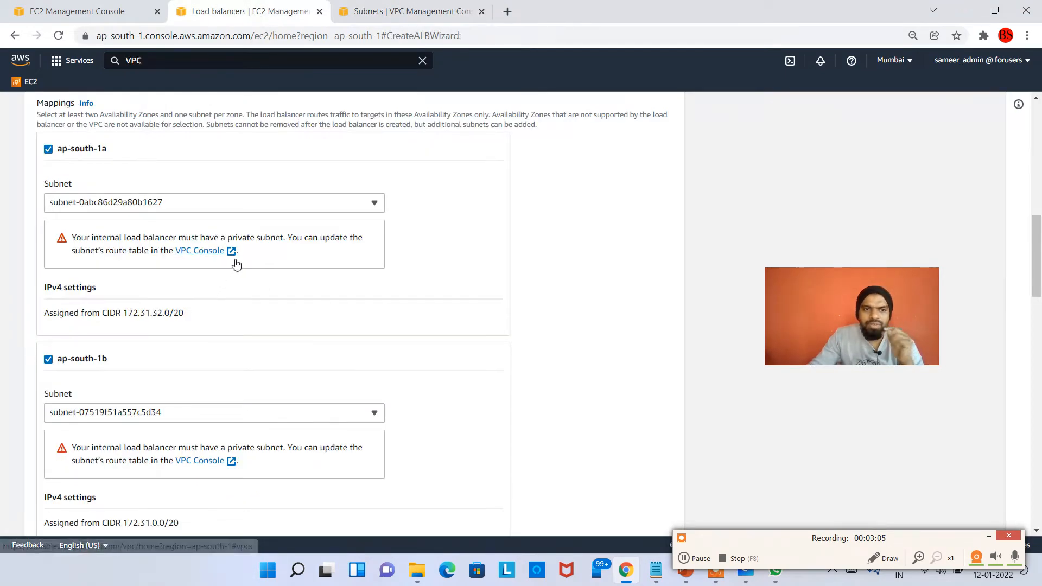
pyautogui.click(431, 11)
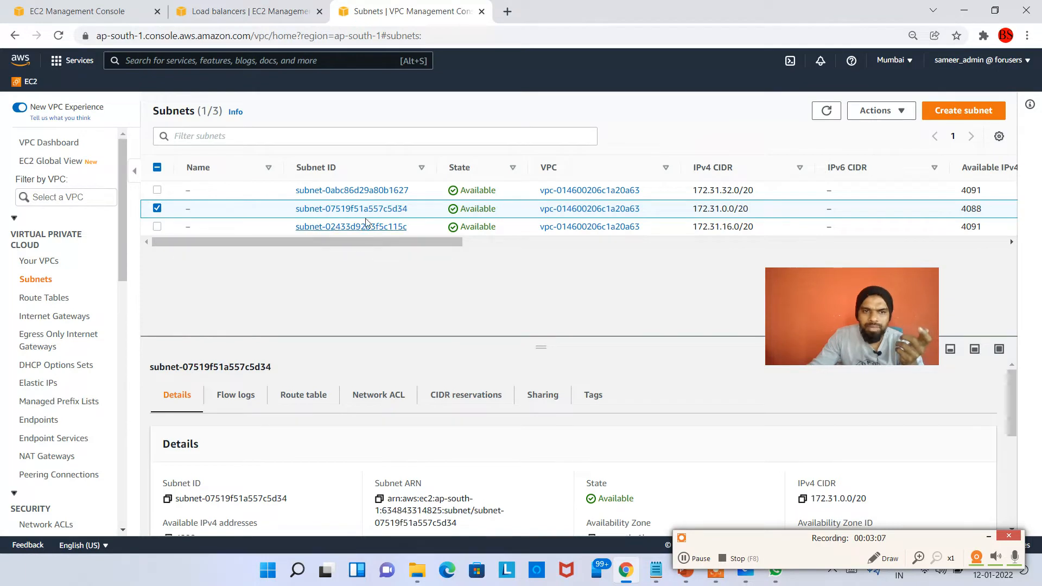
pyautogui.moveTo(857, 326); pyautogui.dragTo(929, 332)
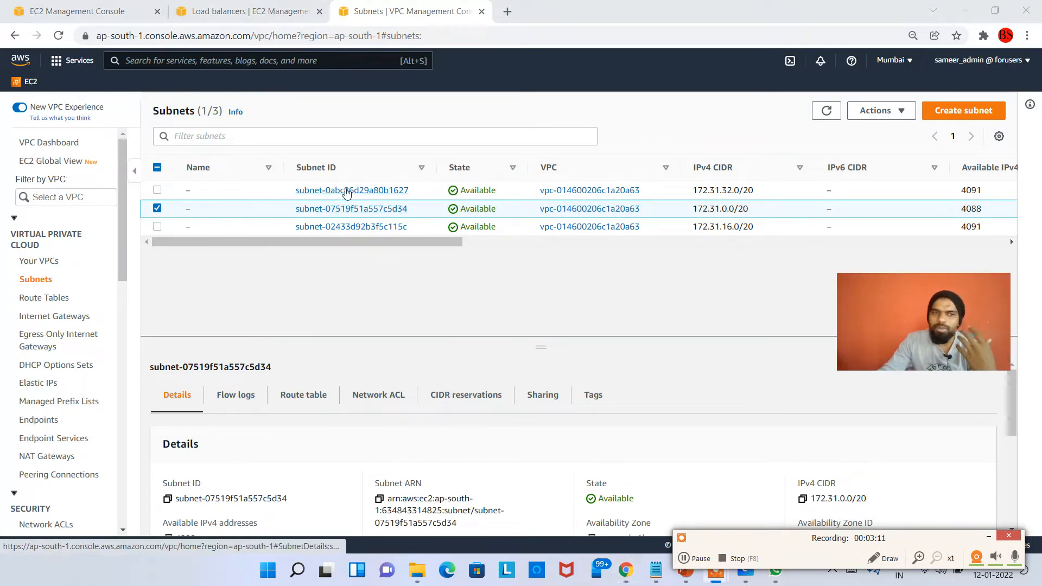
# Open the details of subnet-0abc86d29a80b1627 in the VPC console and review them
pyautogui.click(347, 191)
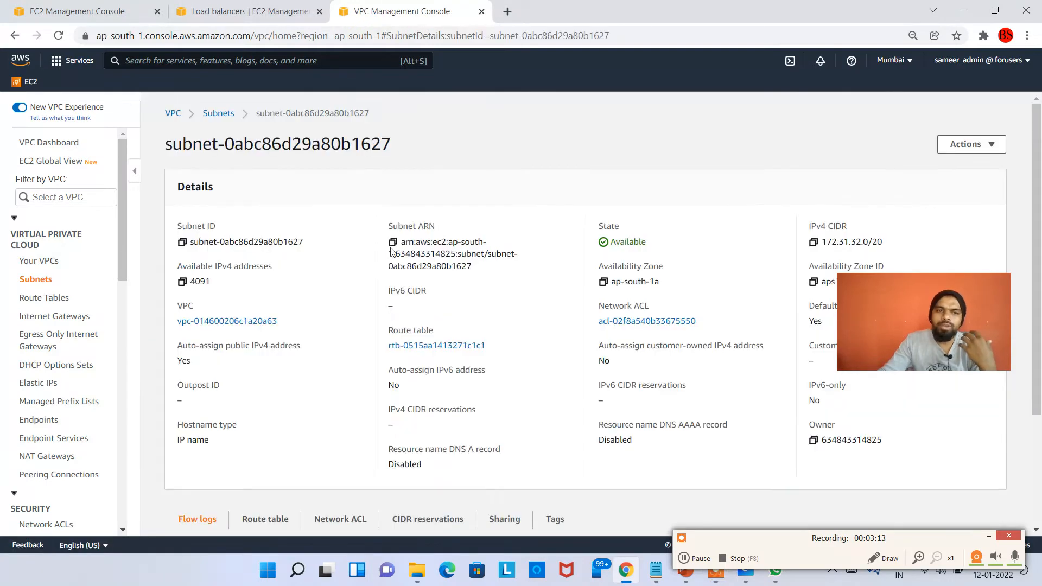
pyautogui.scroll(-1, 543, 355)
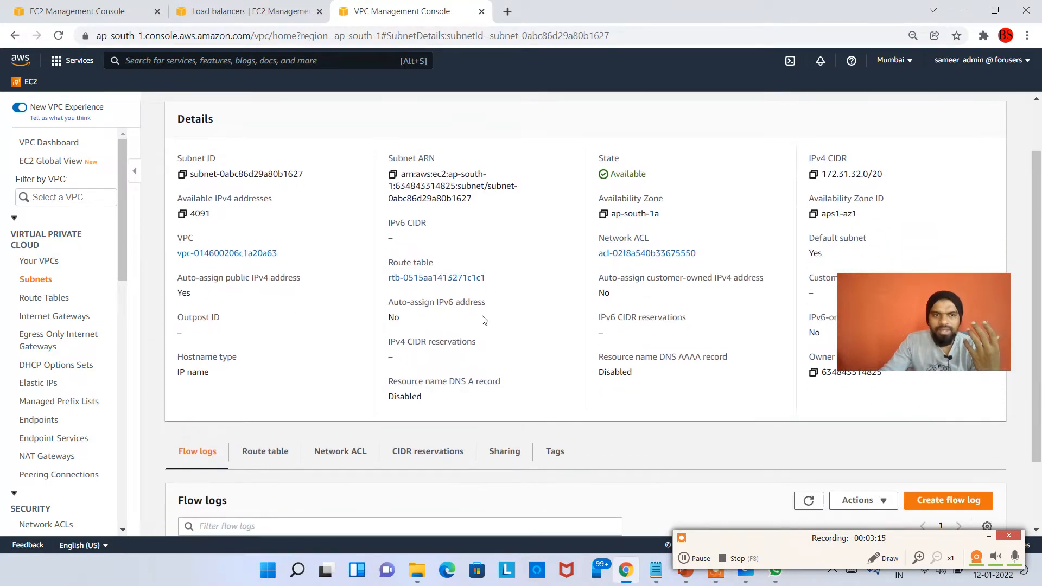
pyautogui.scroll(1, 543, 356)
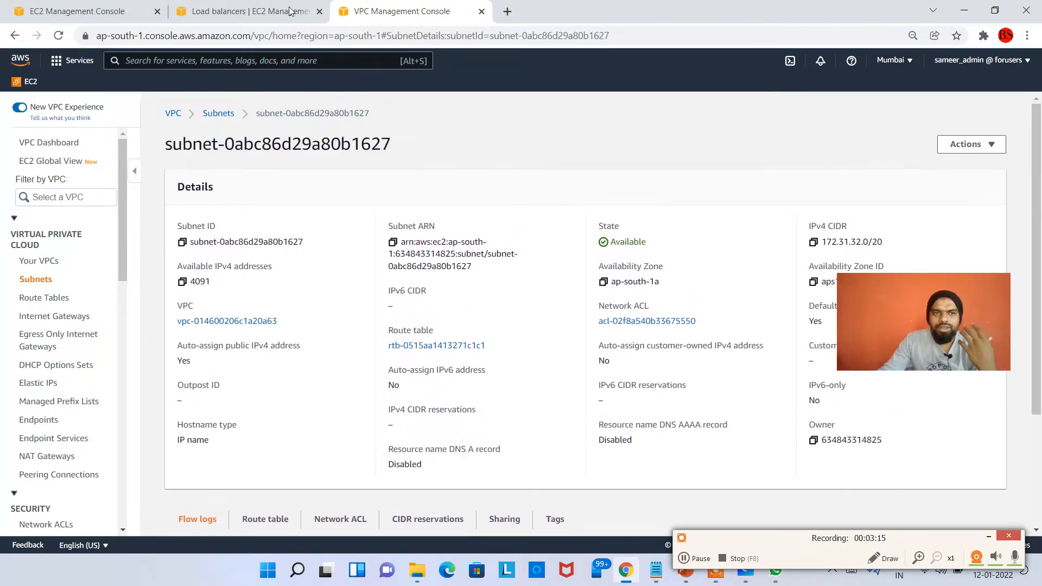
# Close the VPC console tab and set the load balancer's scheme to Internet-facing
pyautogui.click(481, 11)
pyautogui.scroll(1, 314, 247)
pyautogui.scroll(7, 313, 254)
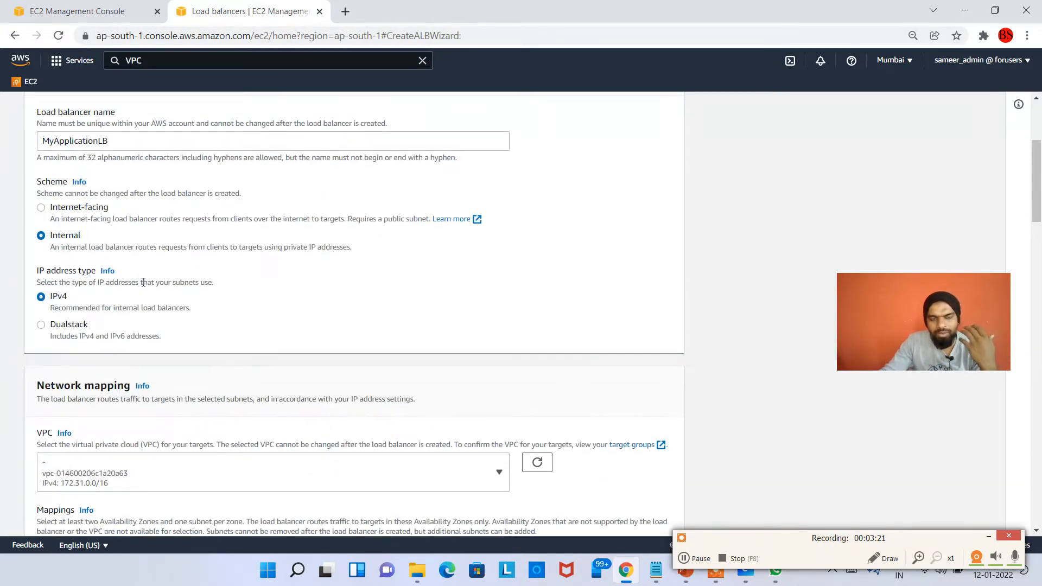
pyautogui.scroll(1, 143, 282)
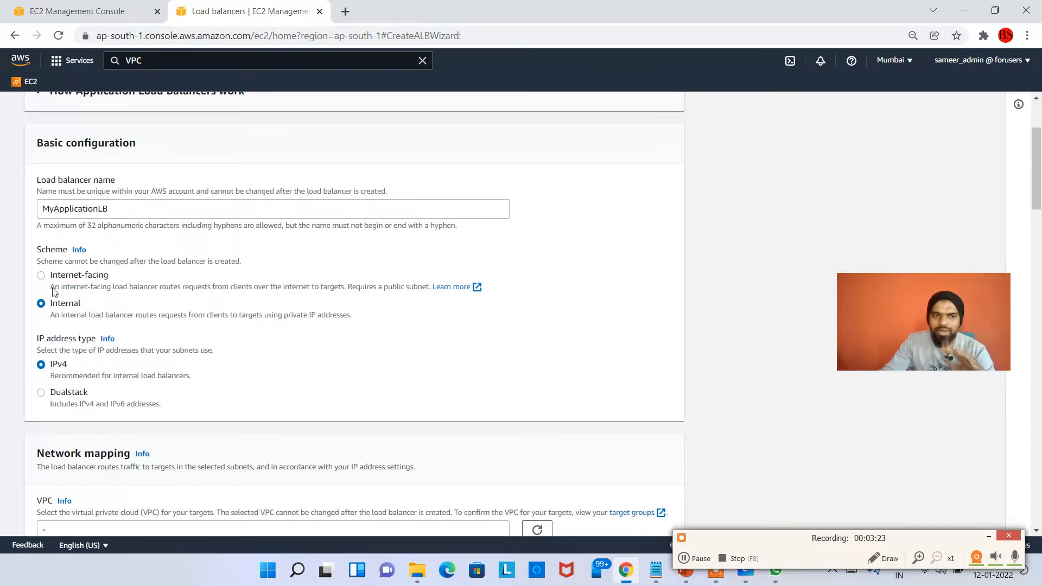
pyautogui.click(42, 276)
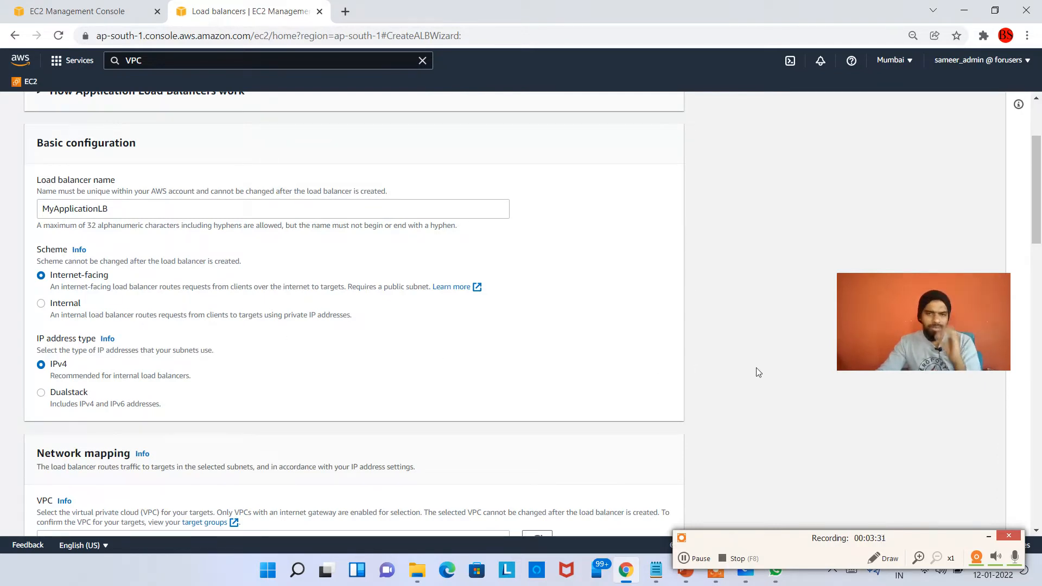
pyautogui.click(698, 559)
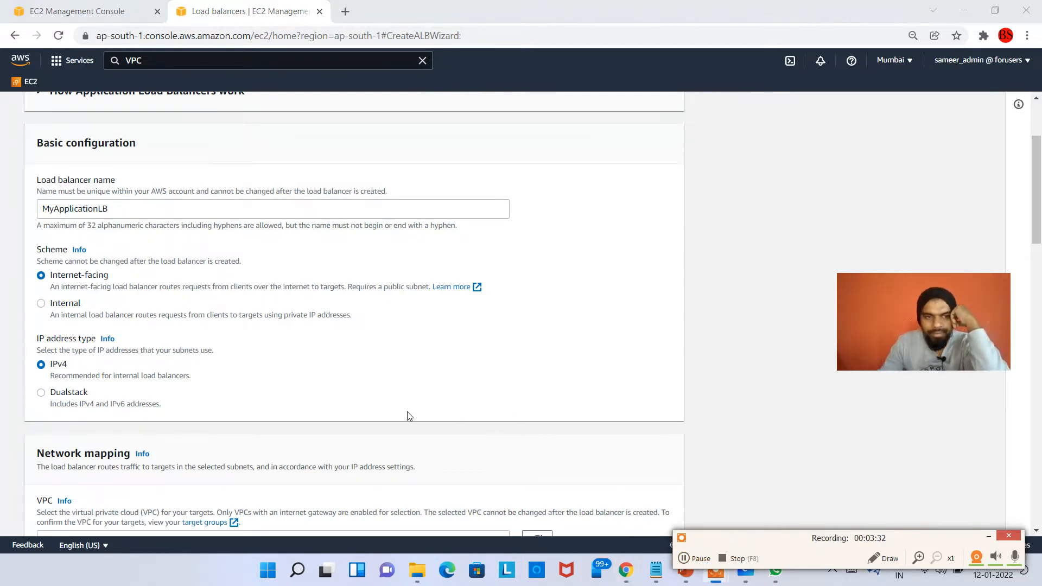
# Map the load balancer to the ap-south-1a, ap-south-1b and ap-south-1c Availability Zones with their offered subnets
pyautogui.scroll(-3, 96, 293)
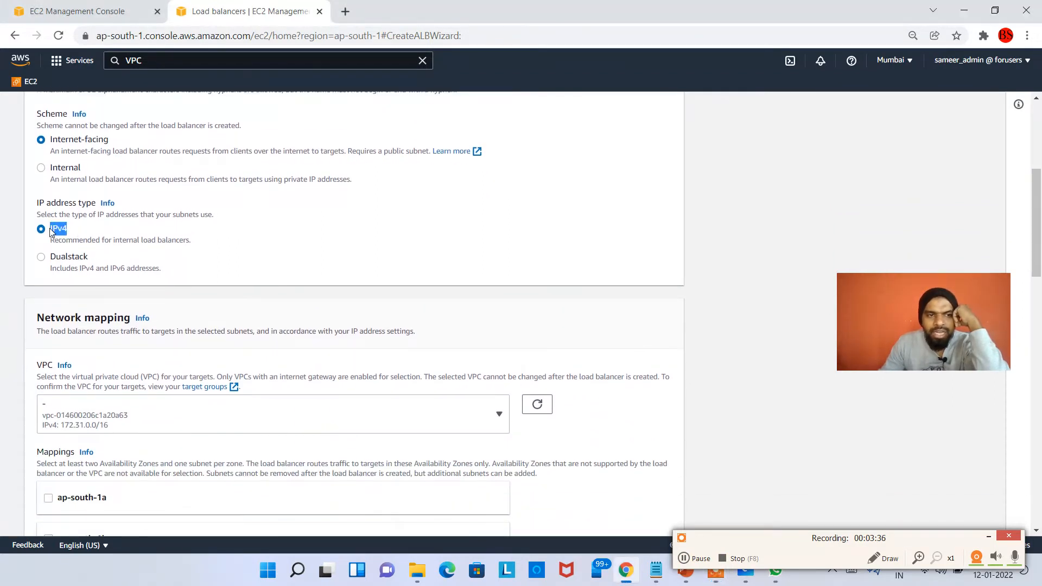
pyautogui.scroll(-4, 71, 239)
pyautogui.click(90, 302)
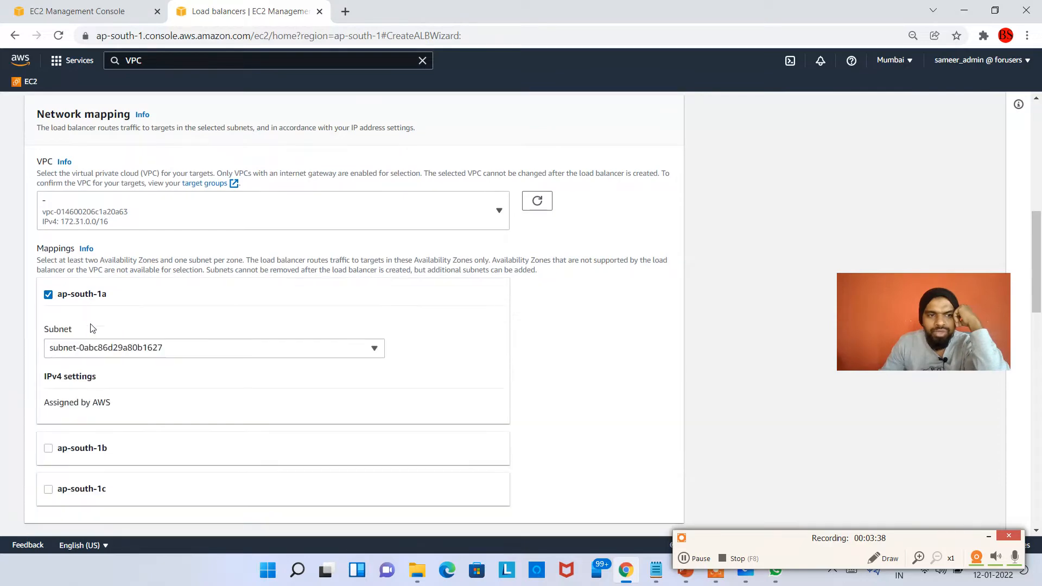
pyautogui.click(94, 455)
pyautogui.scroll(-3, 149, 270)
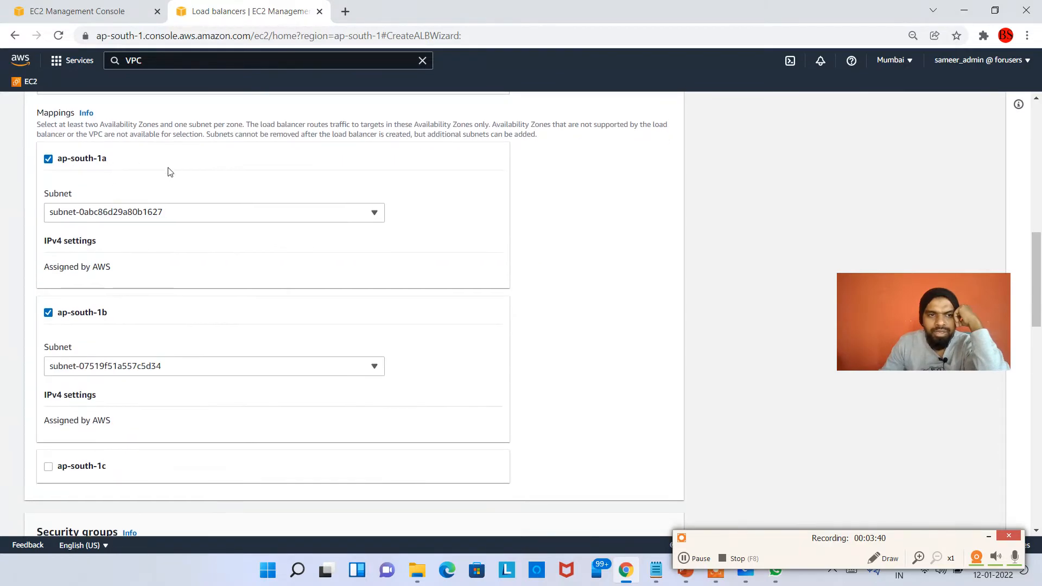
pyautogui.scroll(-3, 200, 361)
pyautogui.click(86, 332)
# Replace the load balancer's default security group with MyAppSecurityGroup
pyautogui.scroll(-5, 206, 344)
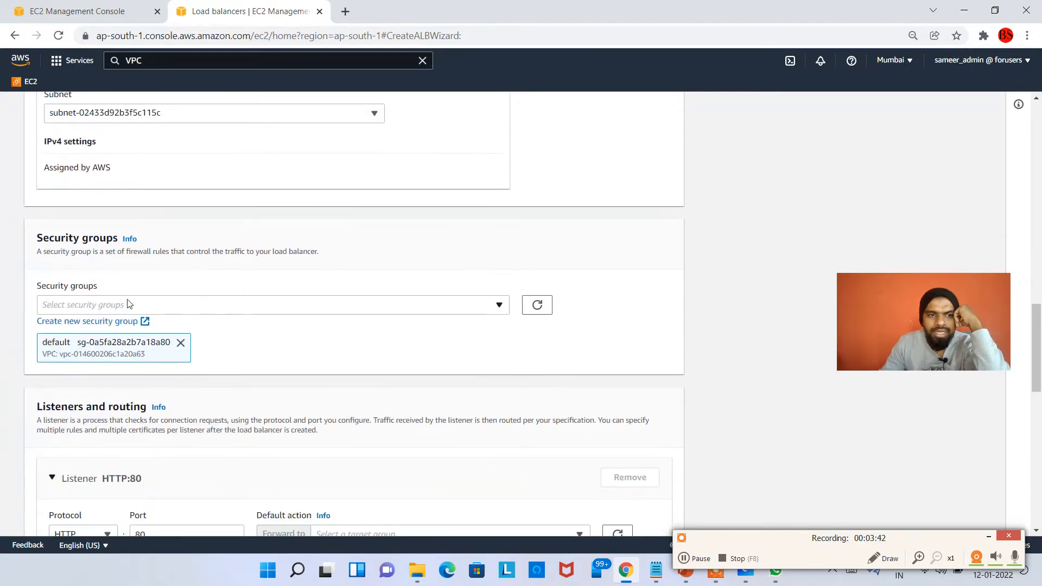
pyautogui.click(181, 342)
pyautogui.click(181, 313)
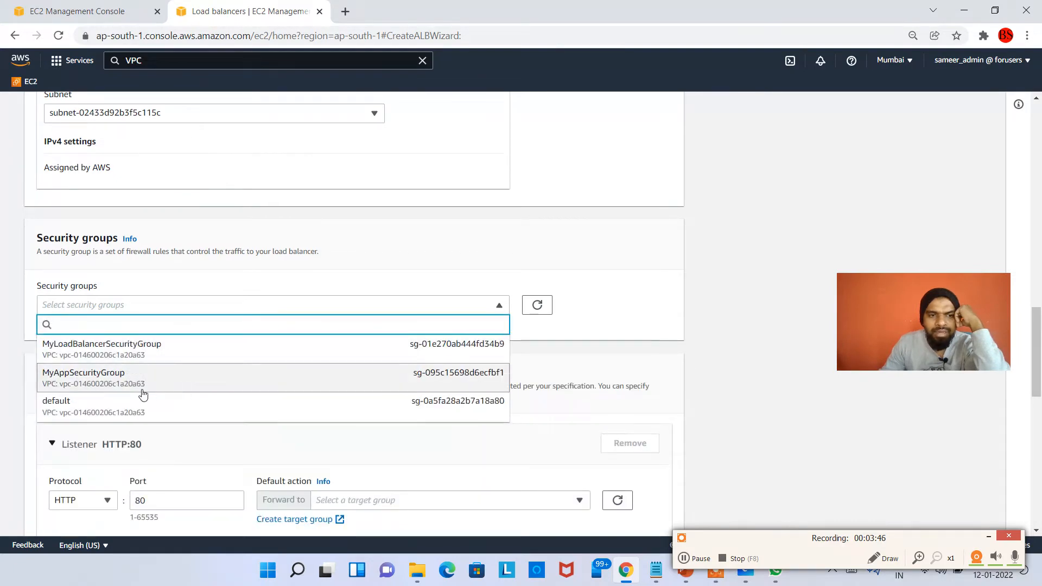
pyautogui.click(164, 375)
# Check the target groups available to the HTTP:80 listener and start creating a new target group
pyautogui.scroll(-3, 196, 365)
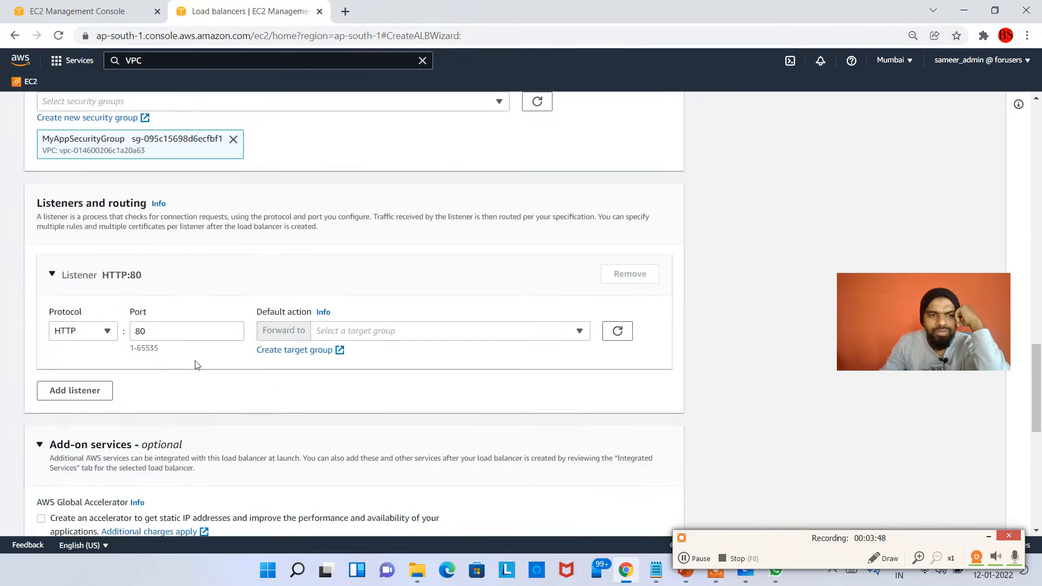
pyautogui.click(363, 331)
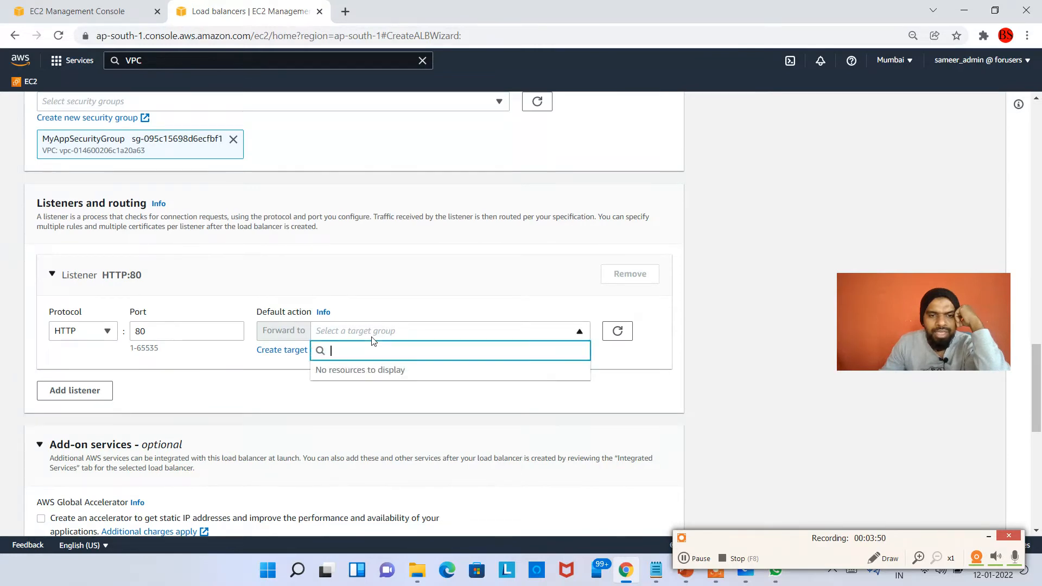
pyautogui.click(264, 393)
pyautogui.click(310, 351)
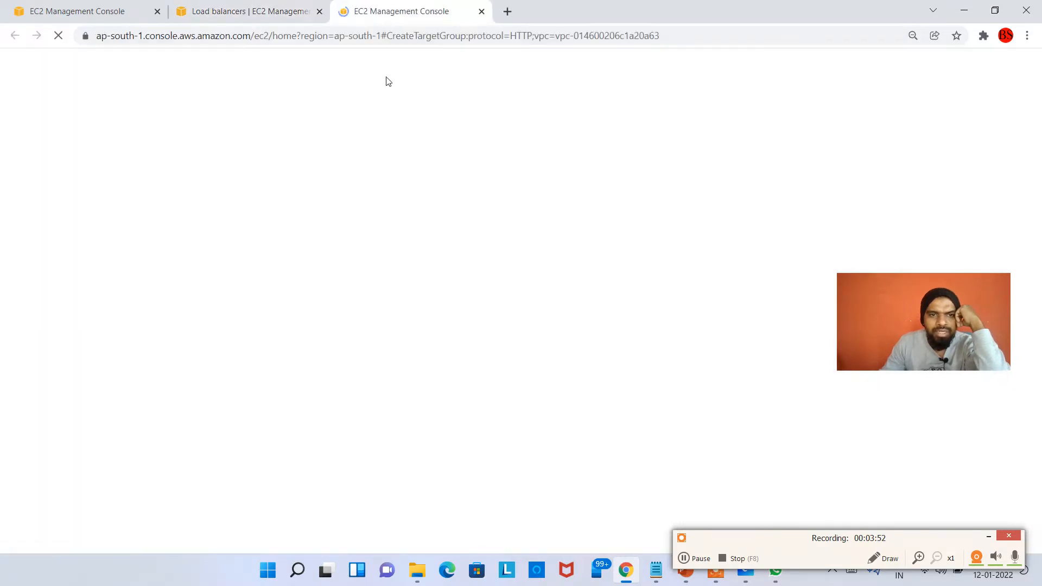
# Review the target types, keeping Instances, and enter MyALB_TG as the target group name
pyautogui.scroll(-5, 245, 472)
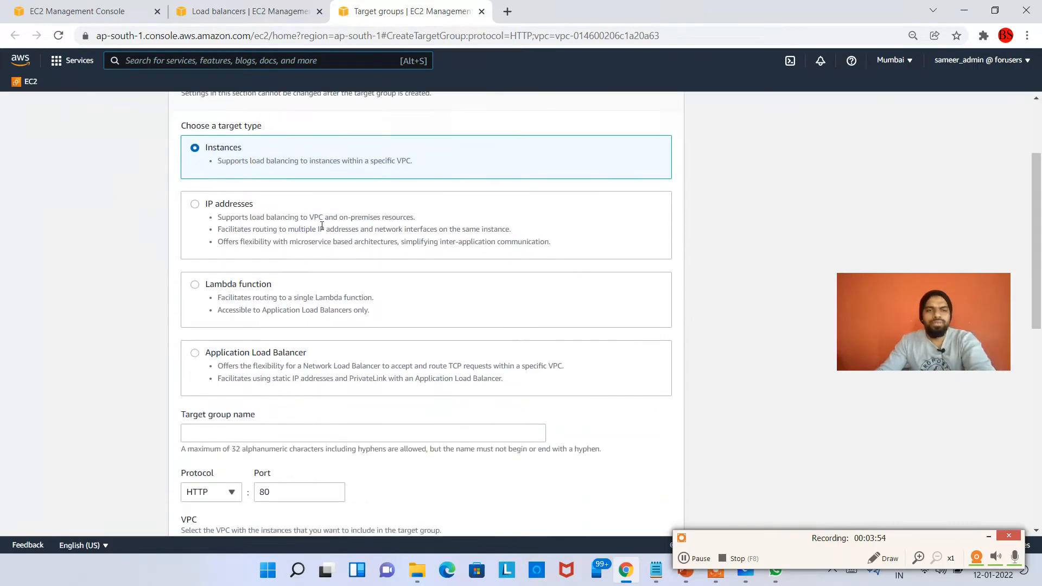
pyautogui.scroll(5, 298, 200)
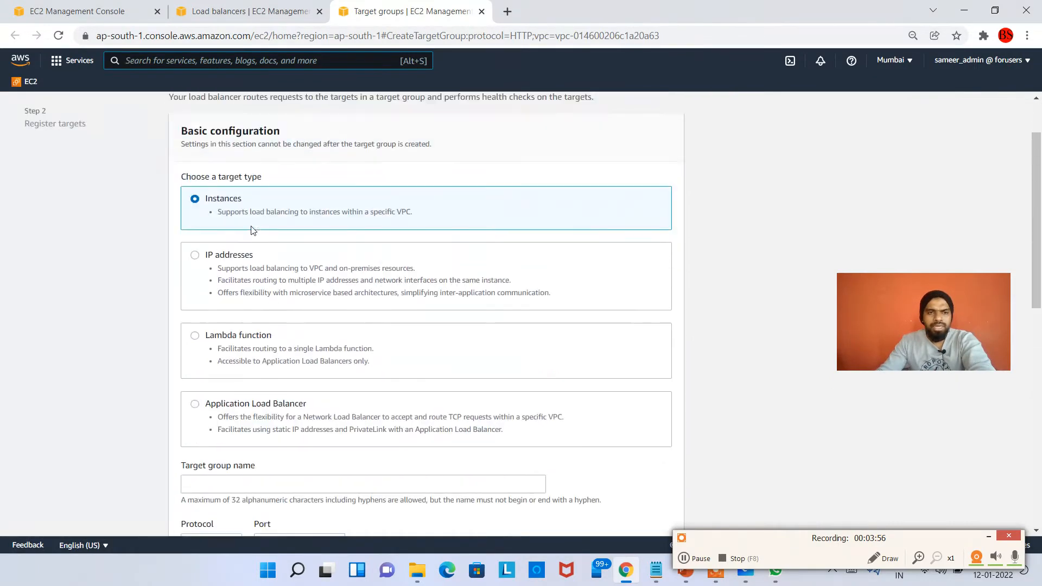
pyautogui.scroll(-2, 239, 200)
pyautogui.scroll(-2, 275, 242)
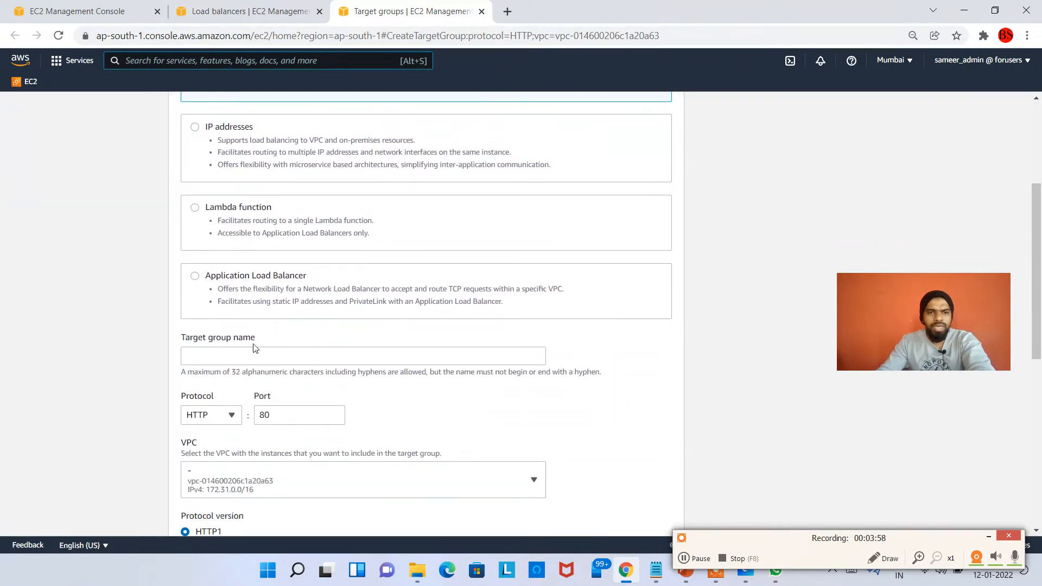
pyautogui.click(282, 289)
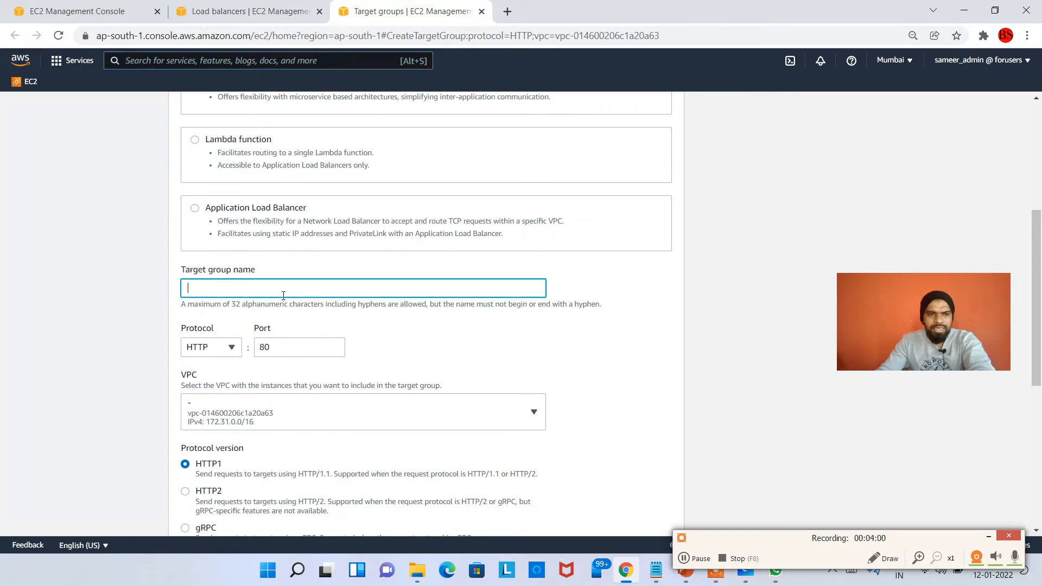
pyautogui.write('mYaPP')
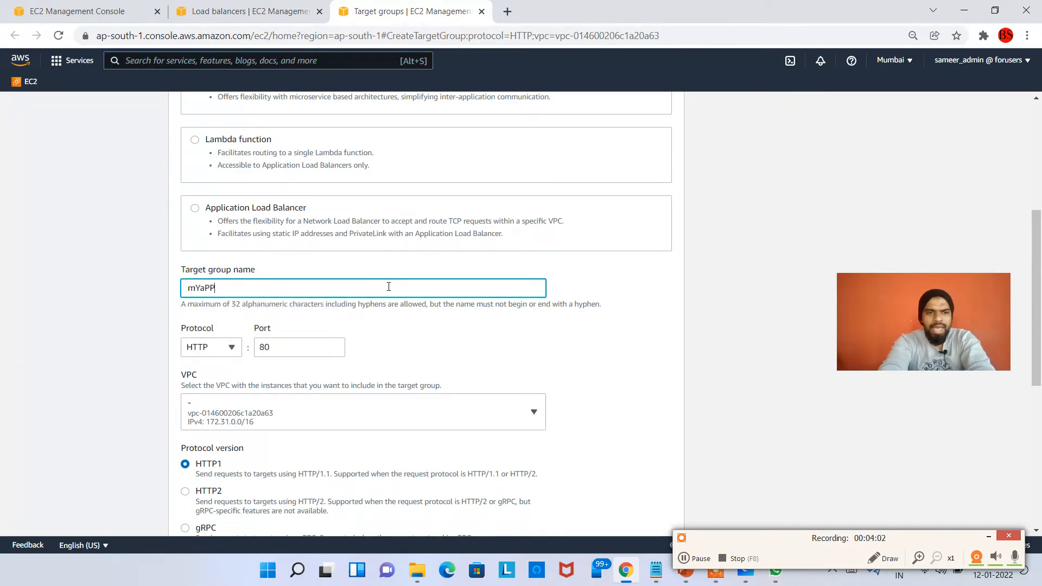
pyautogui.press('BackSpace')
pyautogui.press('BackSpace')
pyautogui.press('BackSpace')
pyautogui.press('BackSpace')
pyautogui.press('BackSpace')
pyautogui.write('MyA')
pyautogui.write('LB')
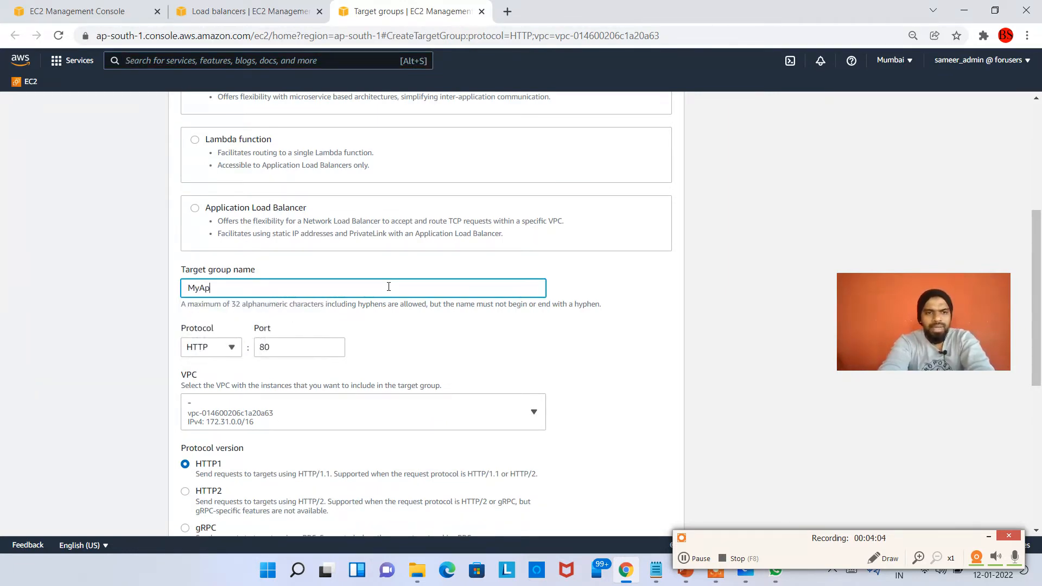
pyautogui.write('_tg')
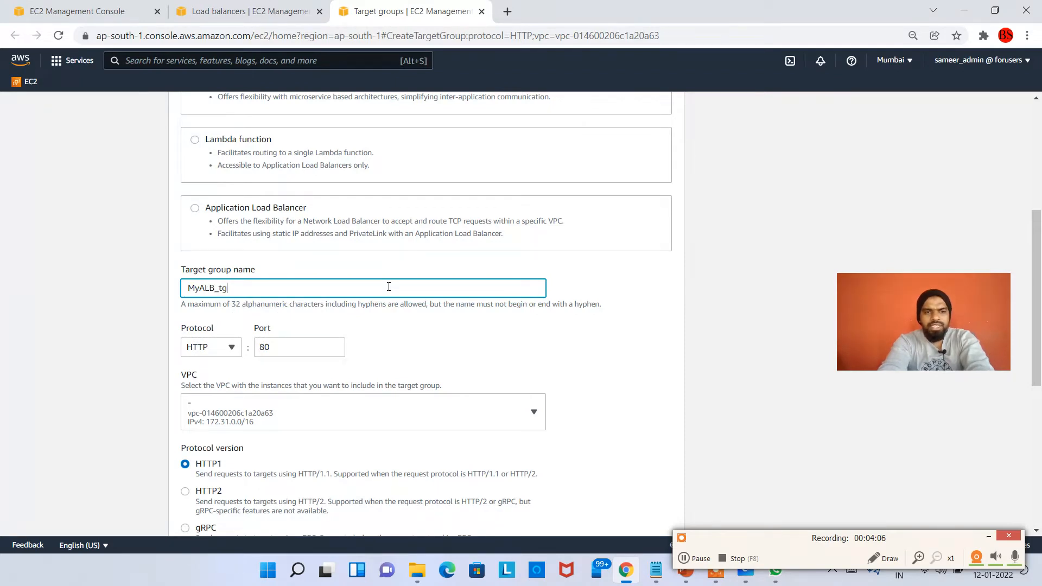
pyautogui.press('BackSpace')
pyautogui.press('BackSpace')
pyautogui.write('TG')
pyautogui.scroll(-1, 325, 308)
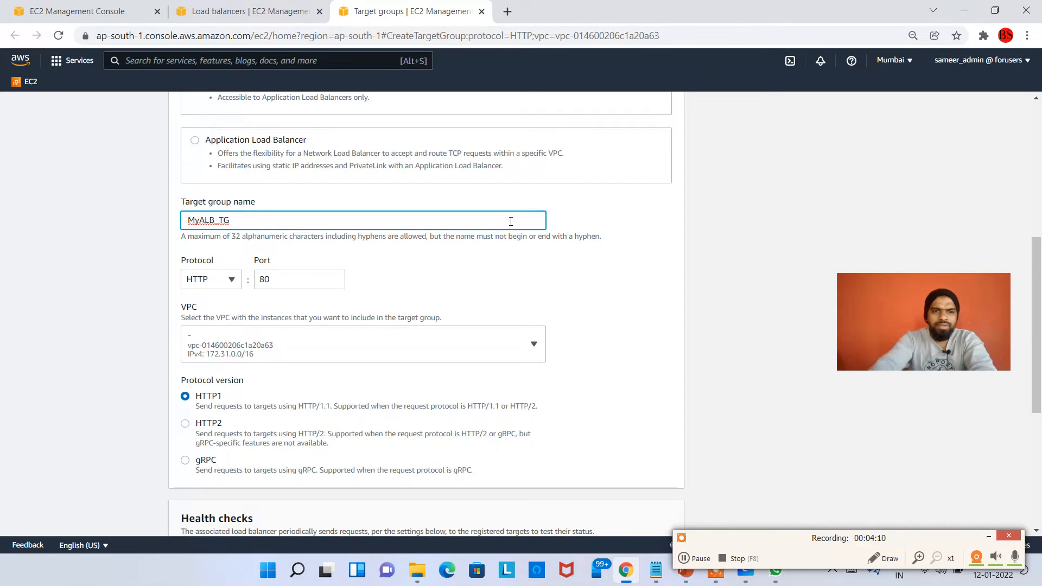
# Replace the underscore in the target group name with a hyphen so it reads MyALB-TG
pyautogui.press('Left')
pyautogui.press('Left')
pyautogui.press('BackSpace')
pyautogui.write('-')
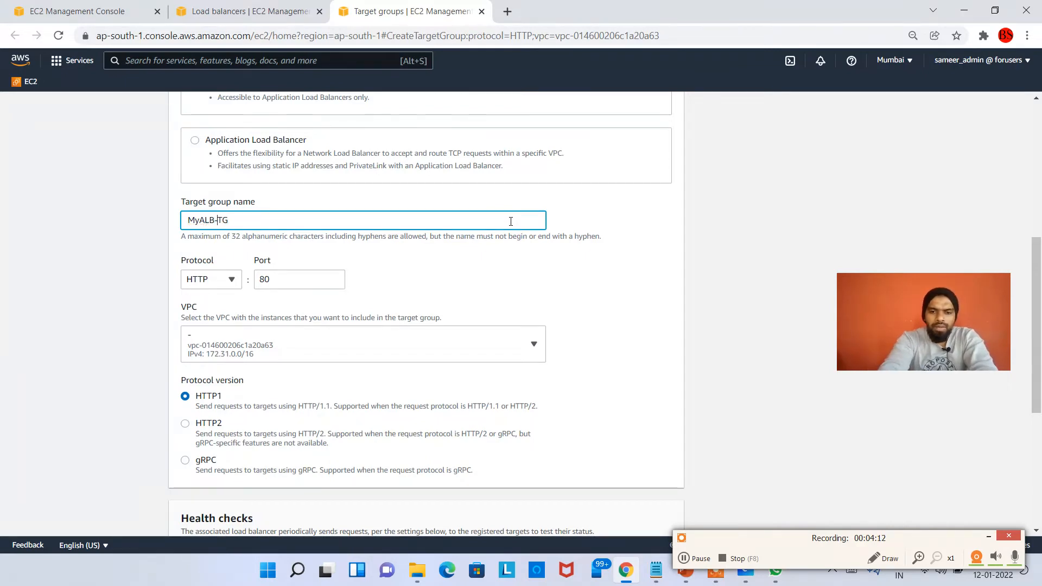
pyautogui.scroll(-5, 511, 231)
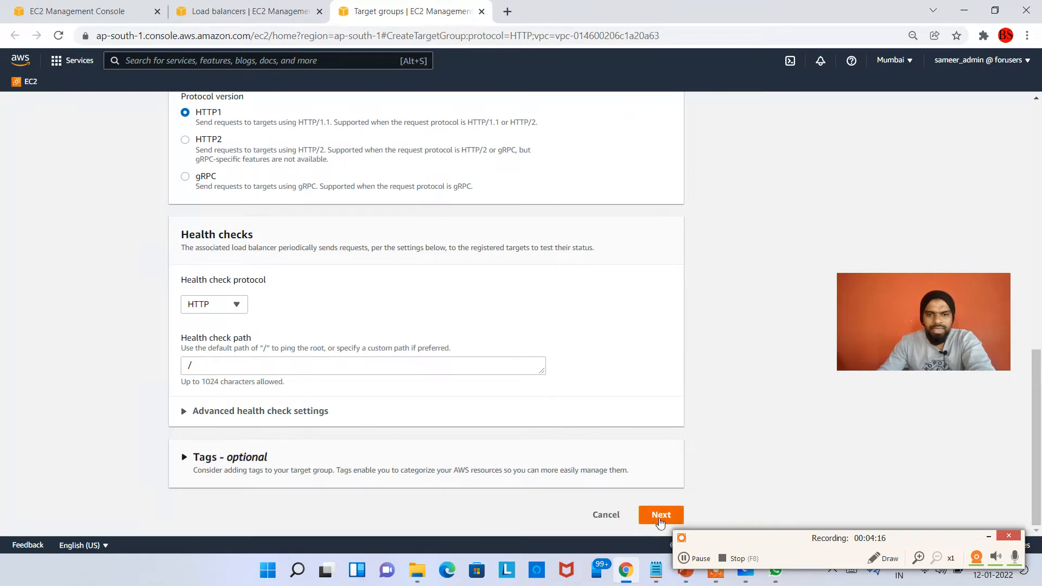
# Add instances App1, App2 and App3 as pending targets on port 80 and create the target group
pyautogui.click(660, 515)
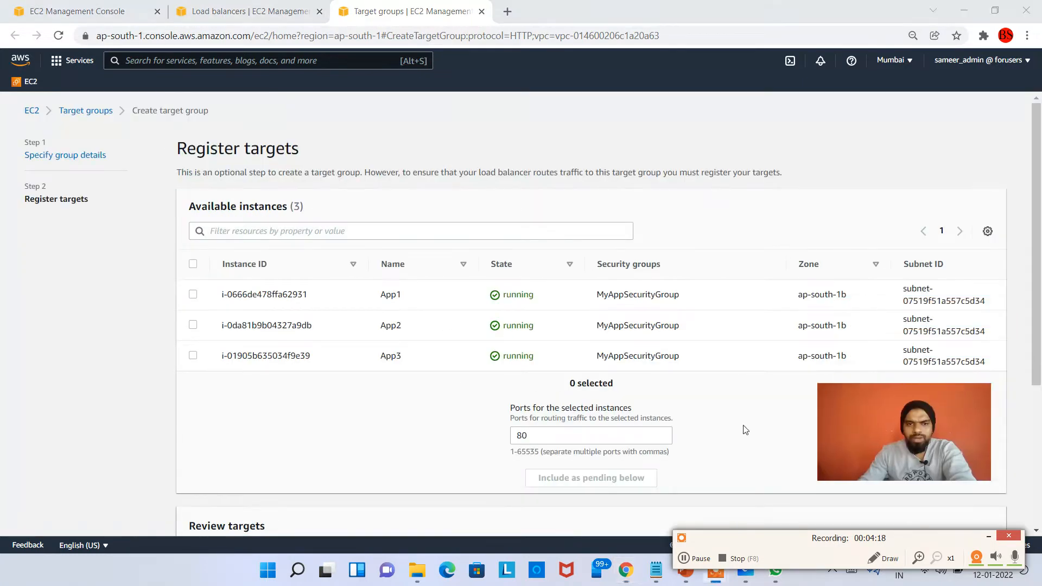
pyautogui.click(193, 263)
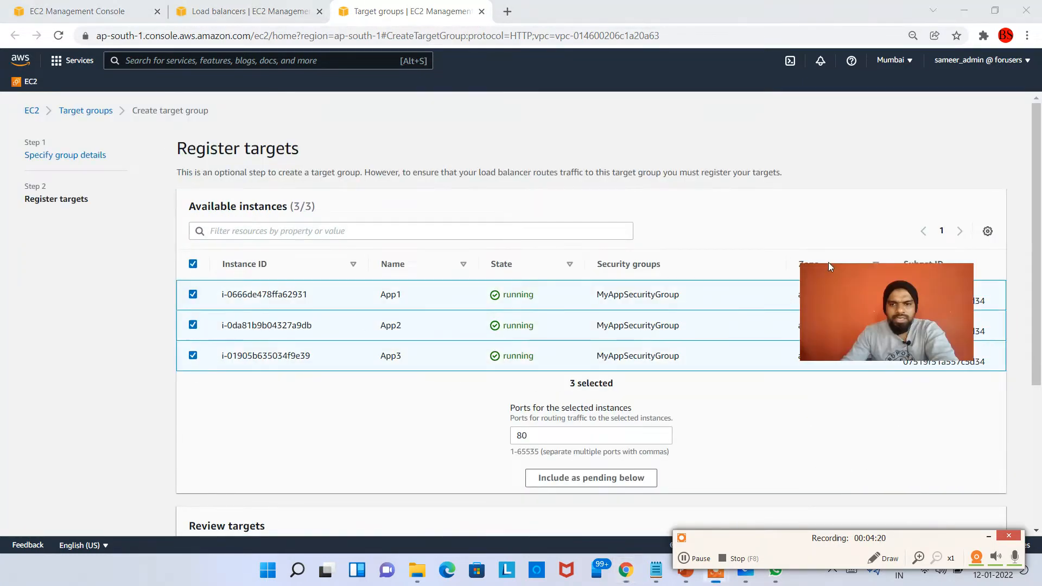
pyautogui.scroll(-1, 619, 465)
pyautogui.click(554, 409)
pyautogui.scroll(-3, 674, 432)
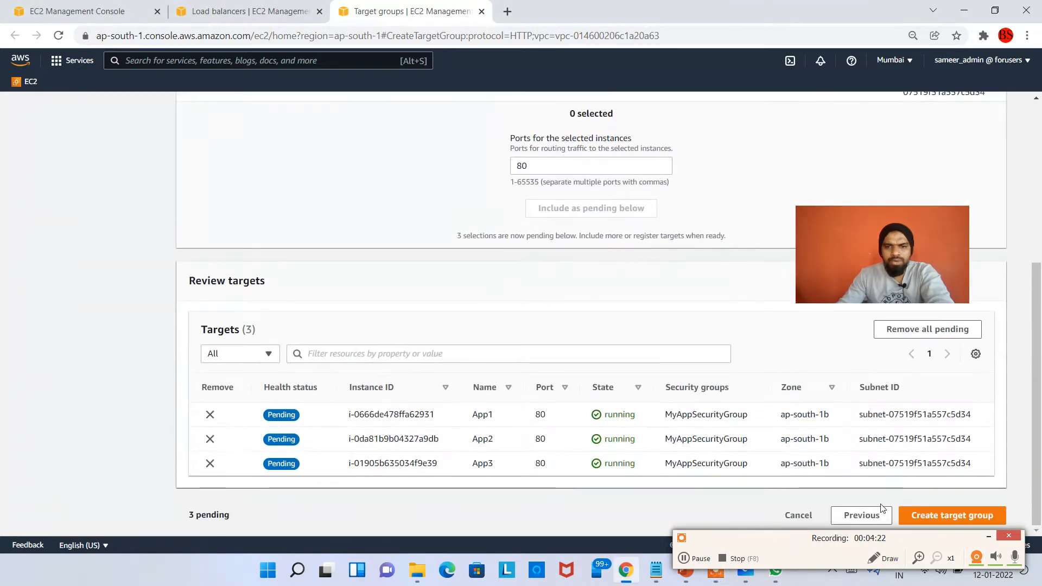
pyautogui.click(962, 518)
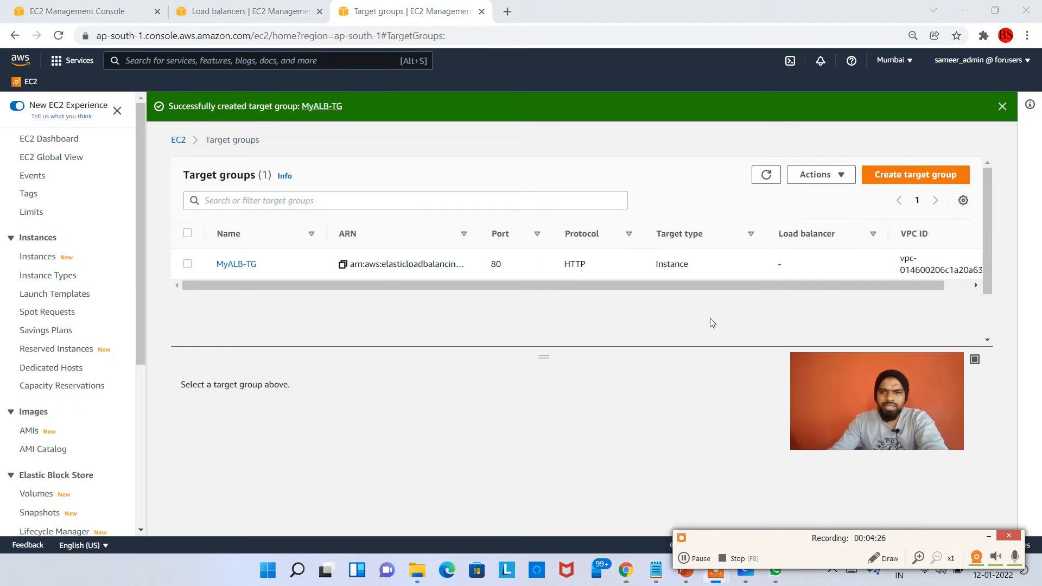
# Return to the load balancer form and set the HTTP:80 listener to forward to MyALB-TG
pyautogui.click(247, 16)
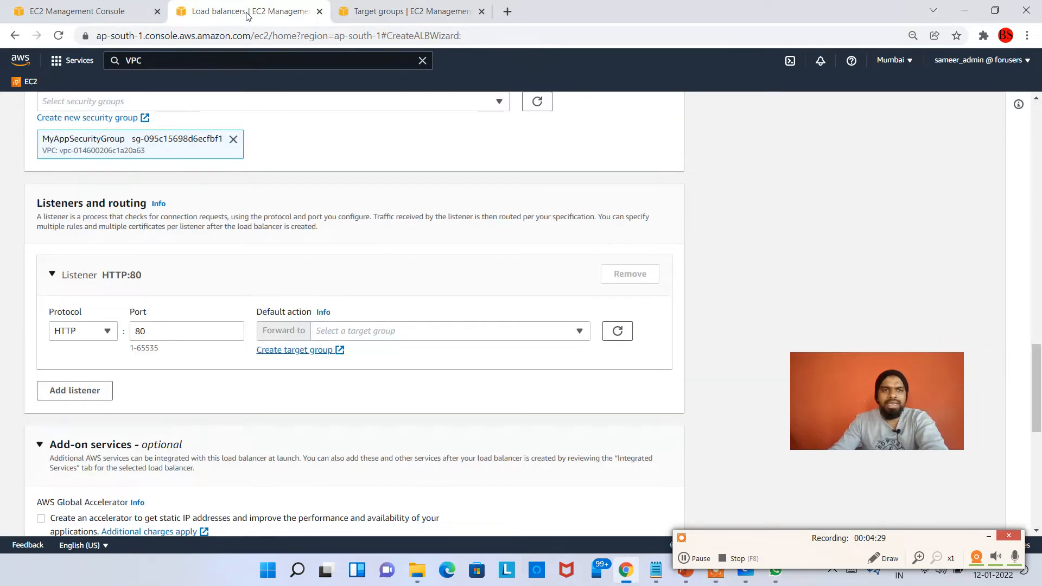
pyautogui.click(501, 341)
pyautogui.click(413, 374)
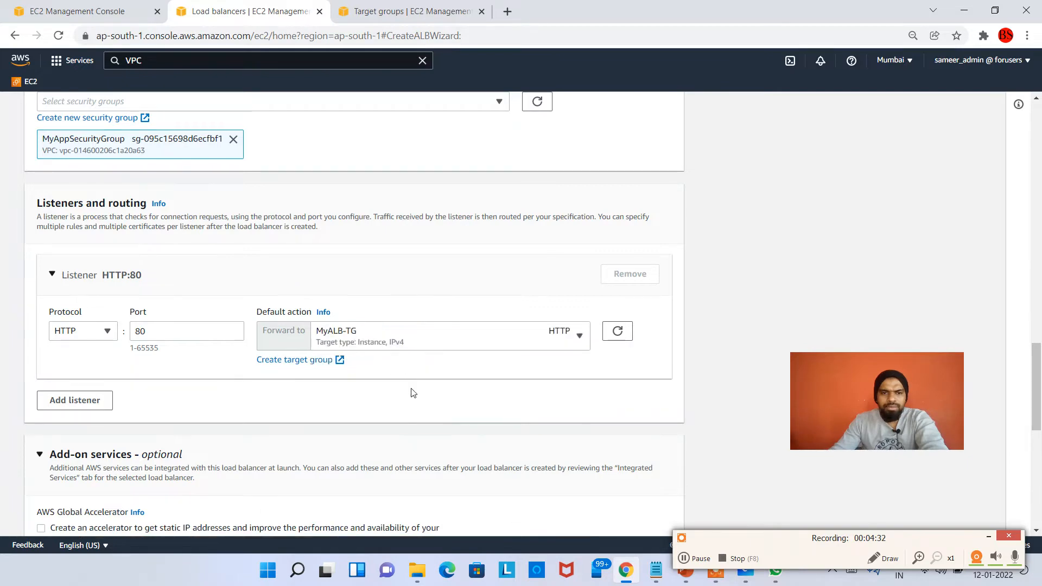
# Create the load balancer with the configured settings and view MyApplicationLB in the load balancer list
pyautogui.scroll(-9, 411, 393)
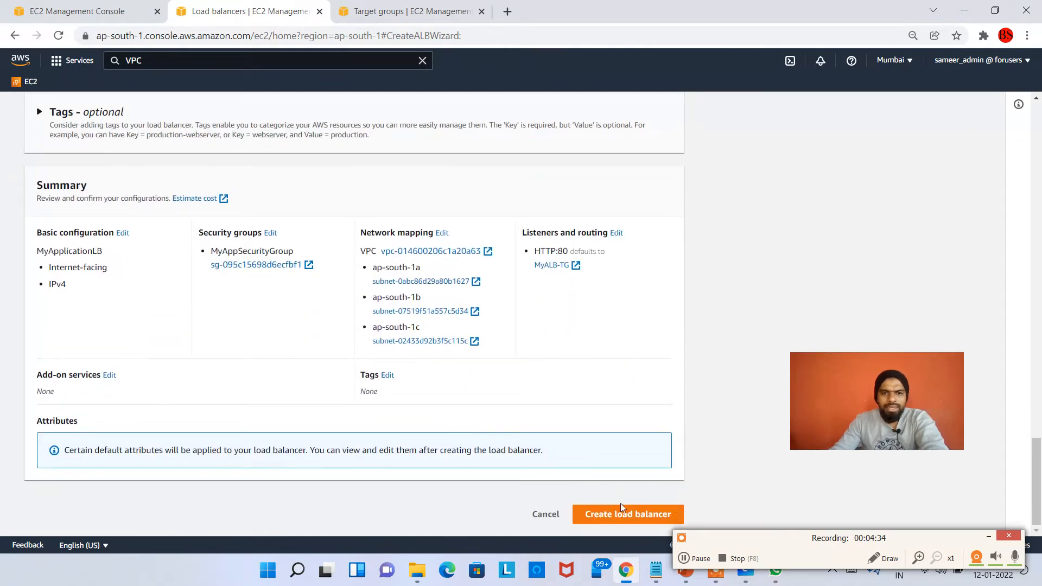
pyautogui.click(620, 504)
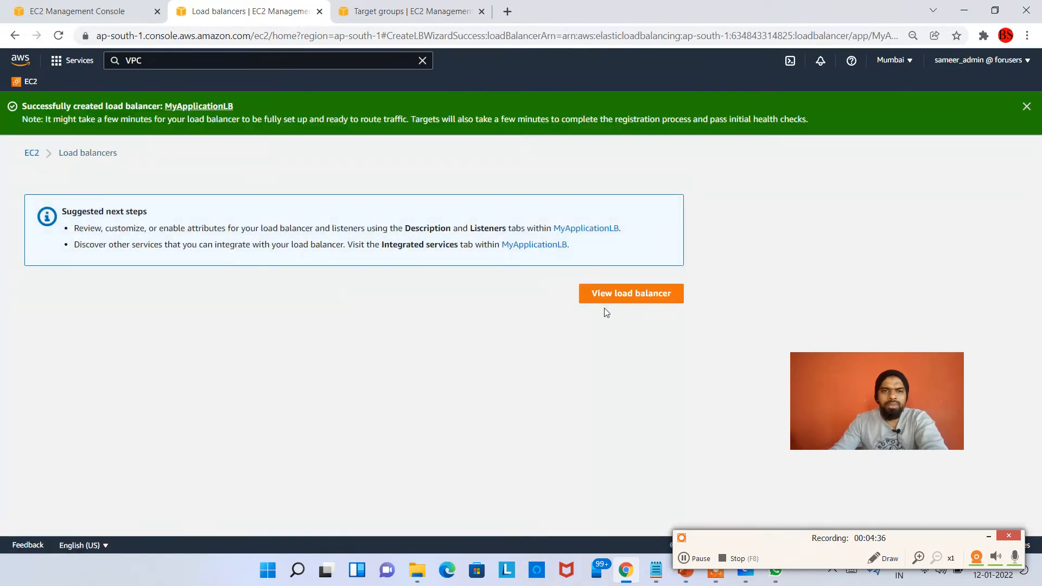
pyautogui.click(606, 309)
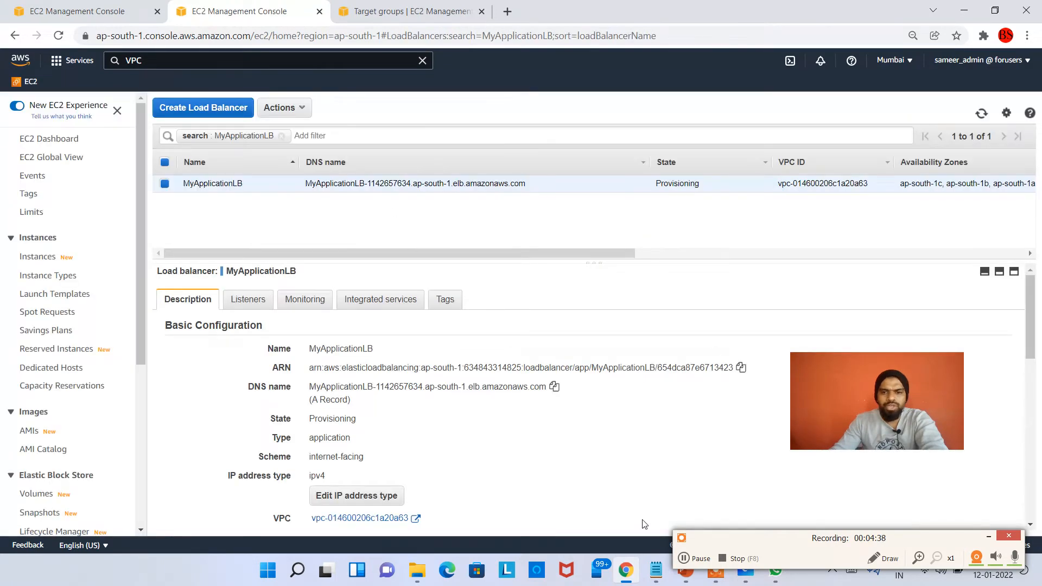
# Switch to Microsoft Whiteboard, label the ALB box "Internet facing" in blue and draw a yellow T.G box attached to it
pyautogui.click(745, 570)
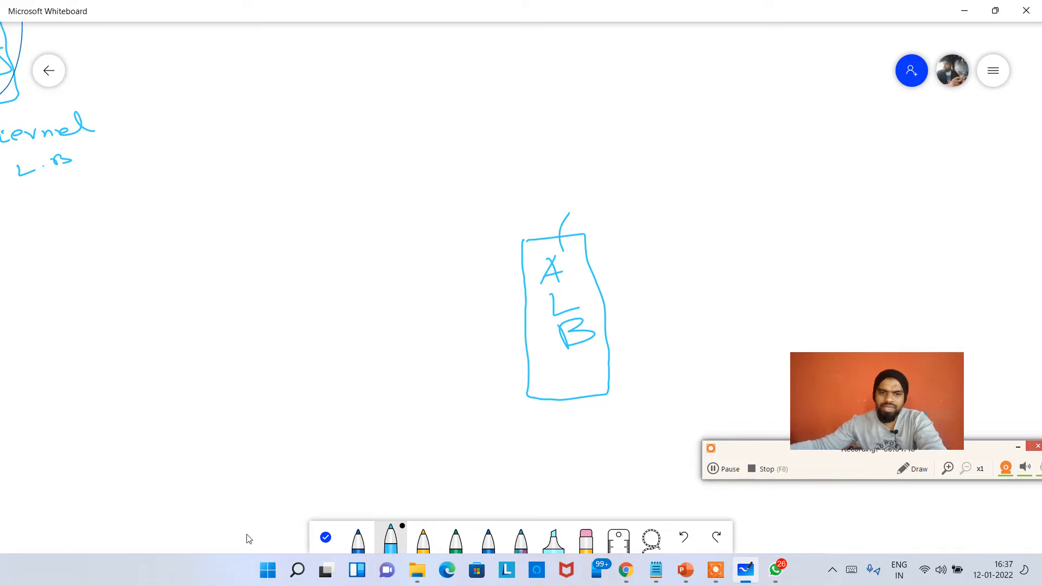
pyautogui.click(363, 538)
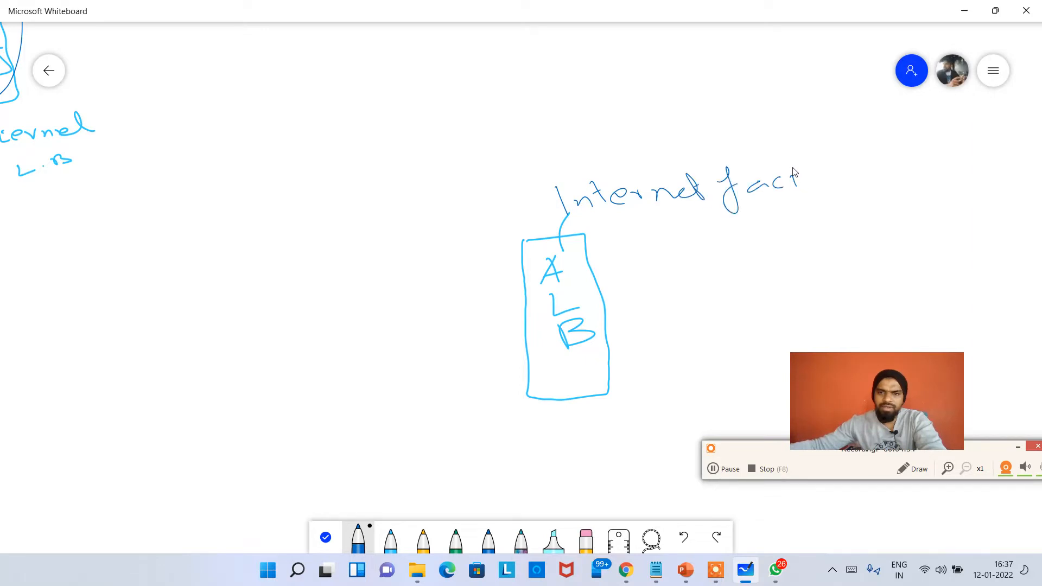
pyautogui.click(423, 538)
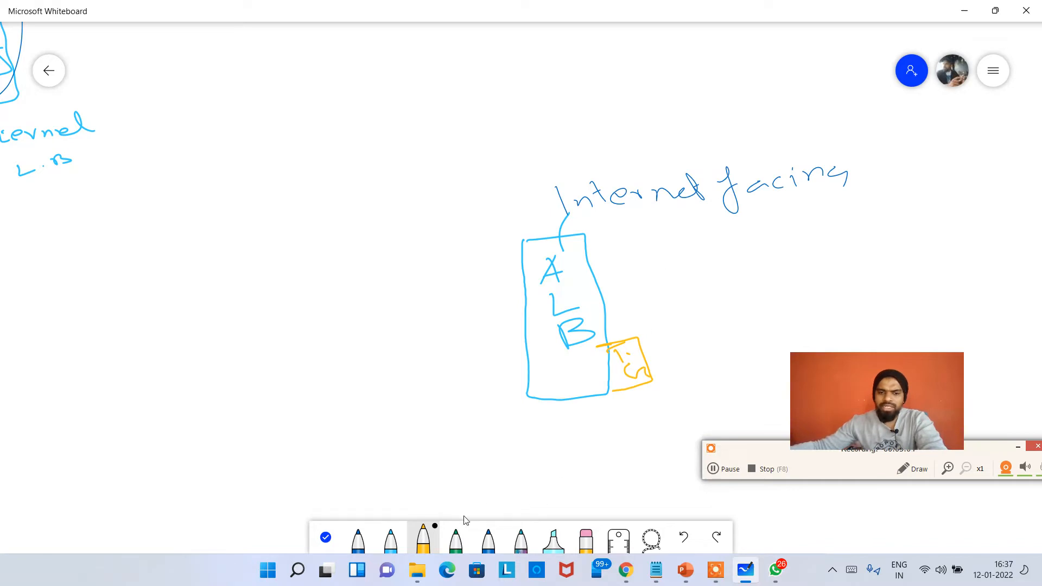
# Draw three green boxes labelled EC2 beside the ALB and connect the T.G box to each with an arrow
pyautogui.click(456, 539)
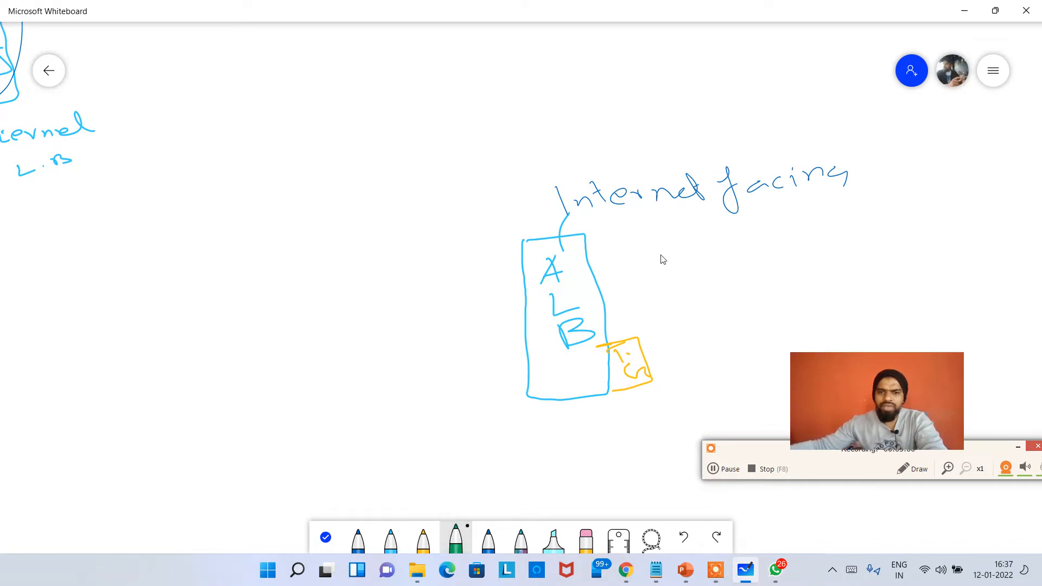
pyautogui.moveTo(698, 294); pyautogui.dragTo(708, 317)
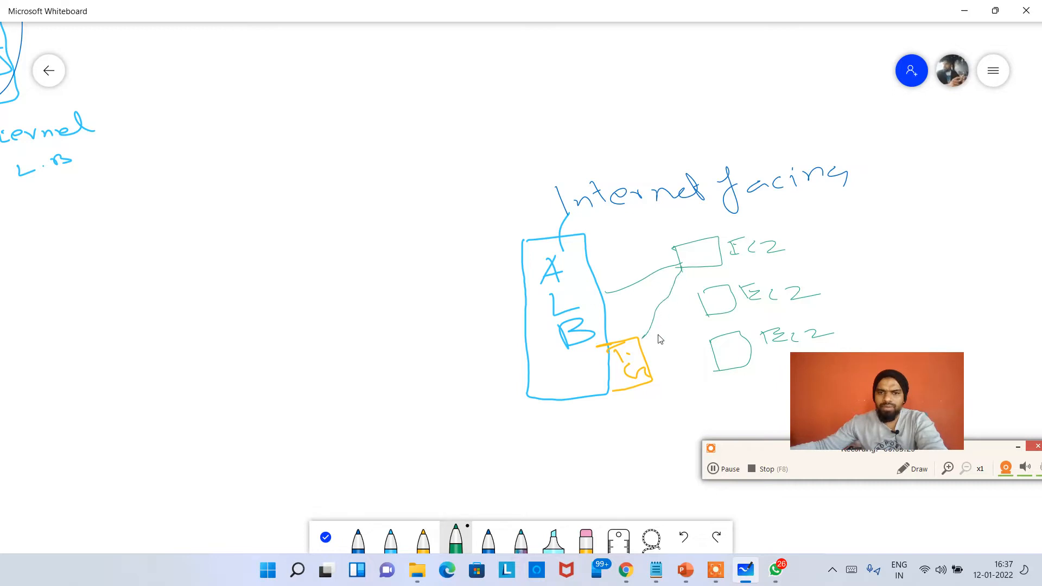
pyautogui.moveTo(667, 341); pyautogui.dragTo(707, 317)
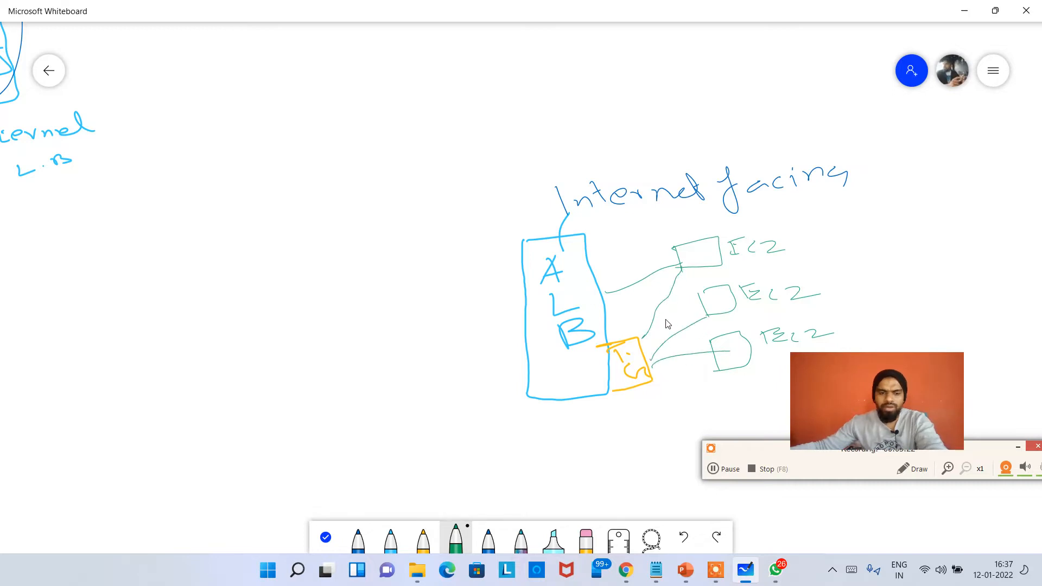
pyautogui.hotkey('ctrl', 'z')
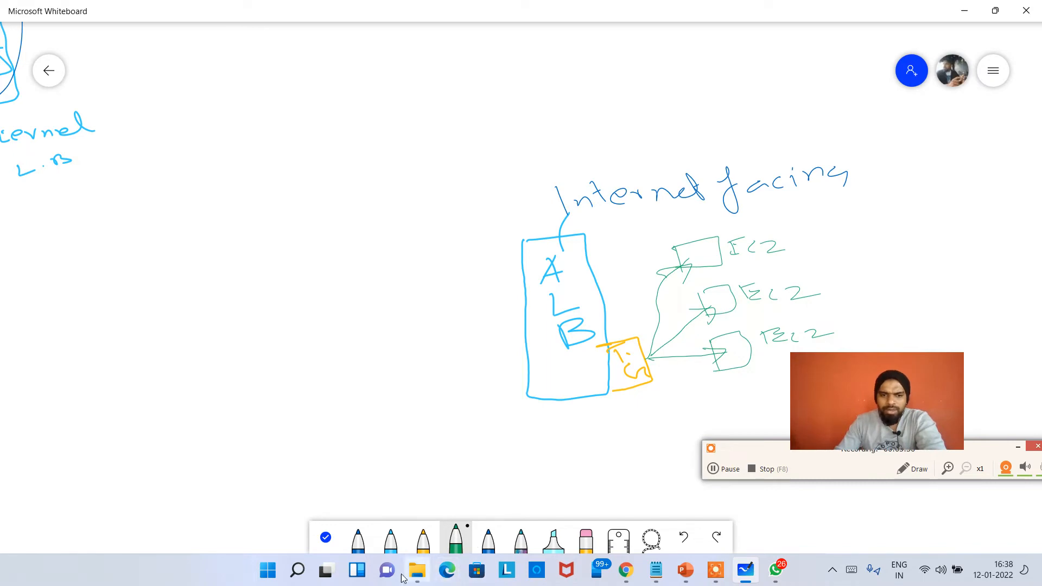
# Switch back to Chrome and open the MyALB-TG target group to examine the health status of its registered targets
pyautogui.click(620, 574)
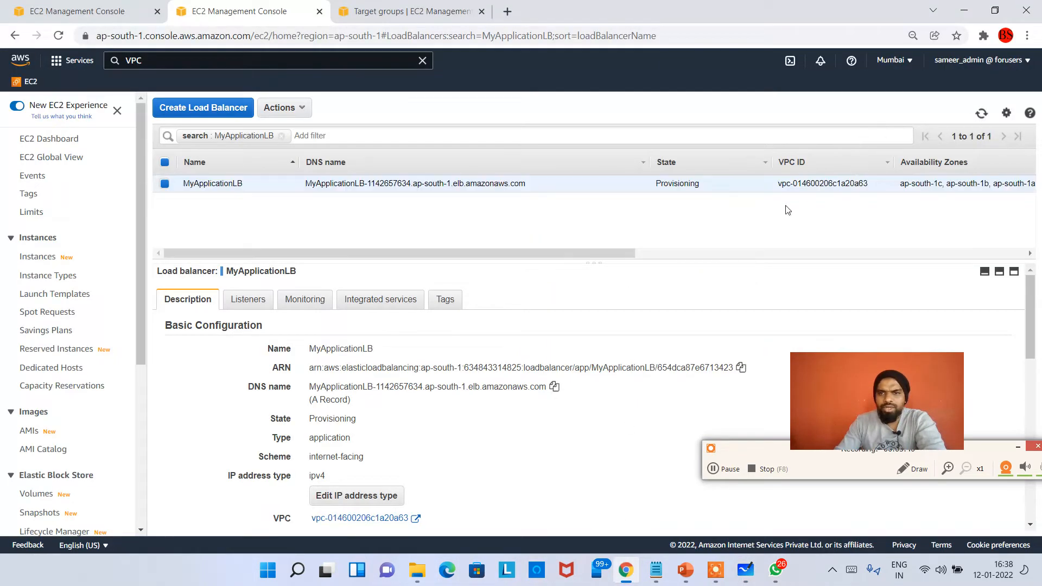
pyautogui.click(380, 12)
pyautogui.click(236, 264)
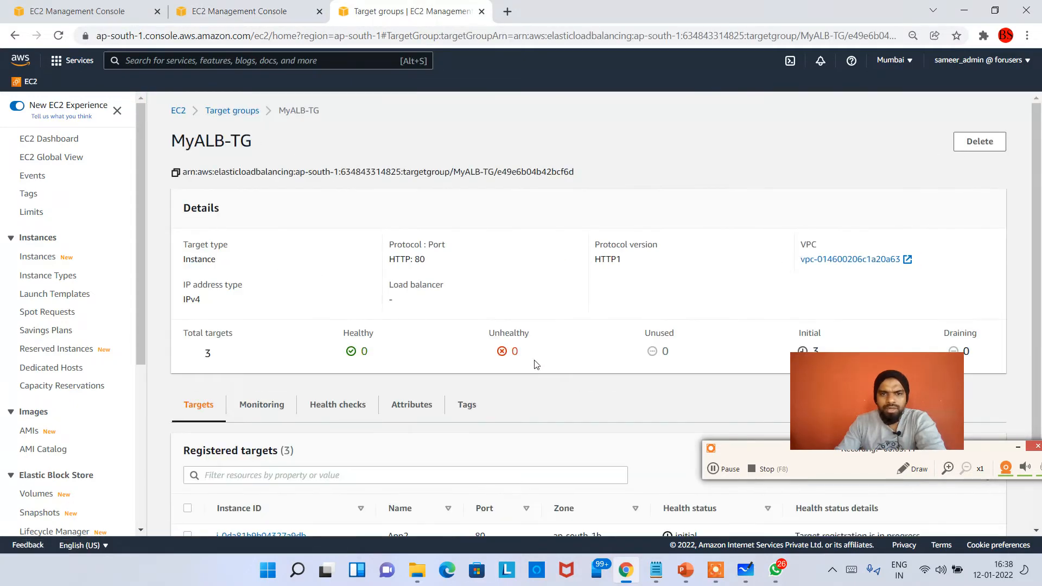
pyautogui.moveTo(813, 371); pyautogui.dragTo(801, 163)
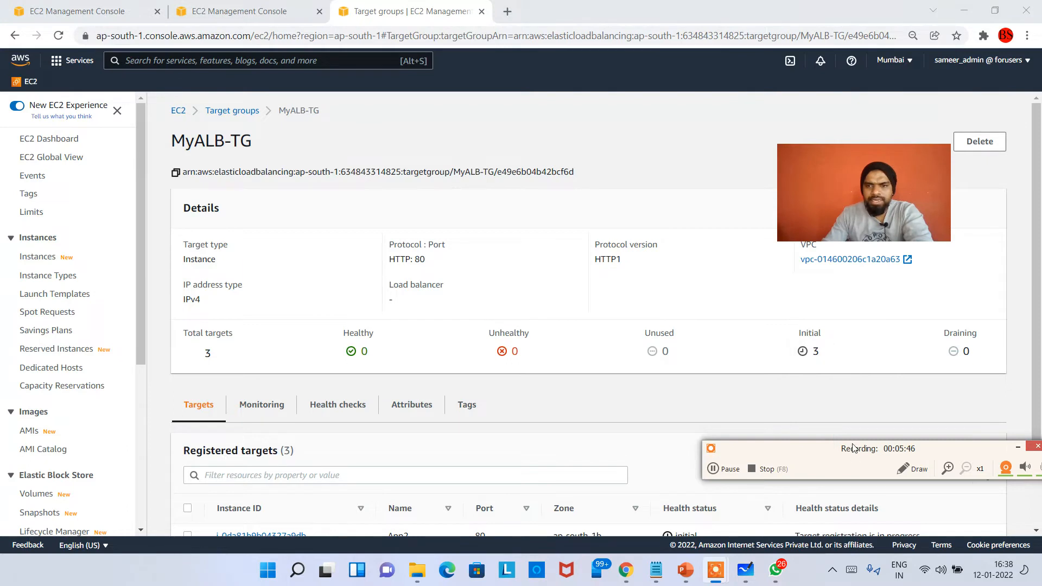
pyautogui.click(823, 349)
pyautogui.moveTo(800, 335); pyautogui.dragTo(843, 355)
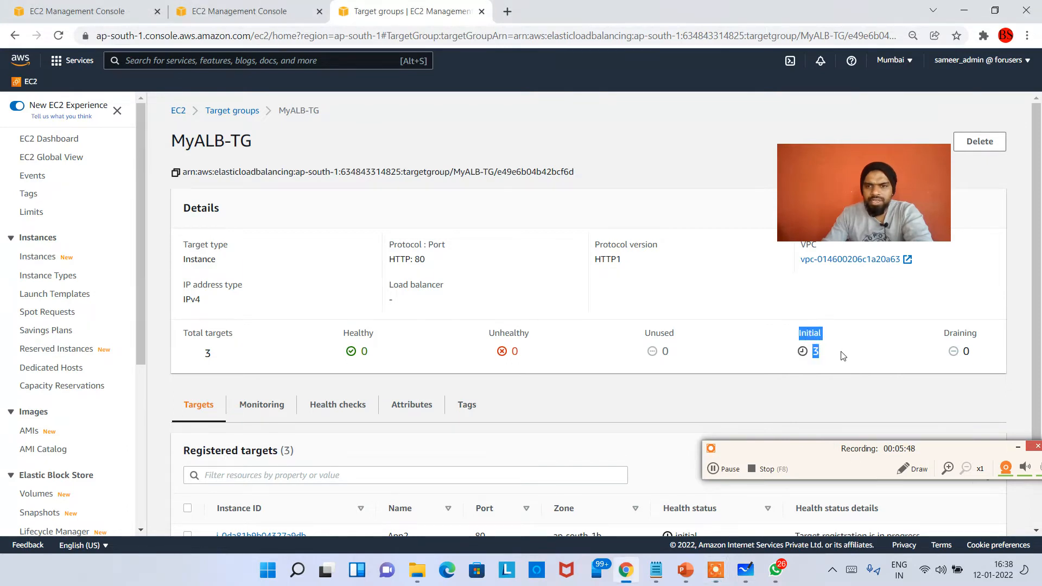
pyautogui.scroll(-2, 825, 379)
pyautogui.moveTo(738, 441); pyautogui.dragTo(639, 302)
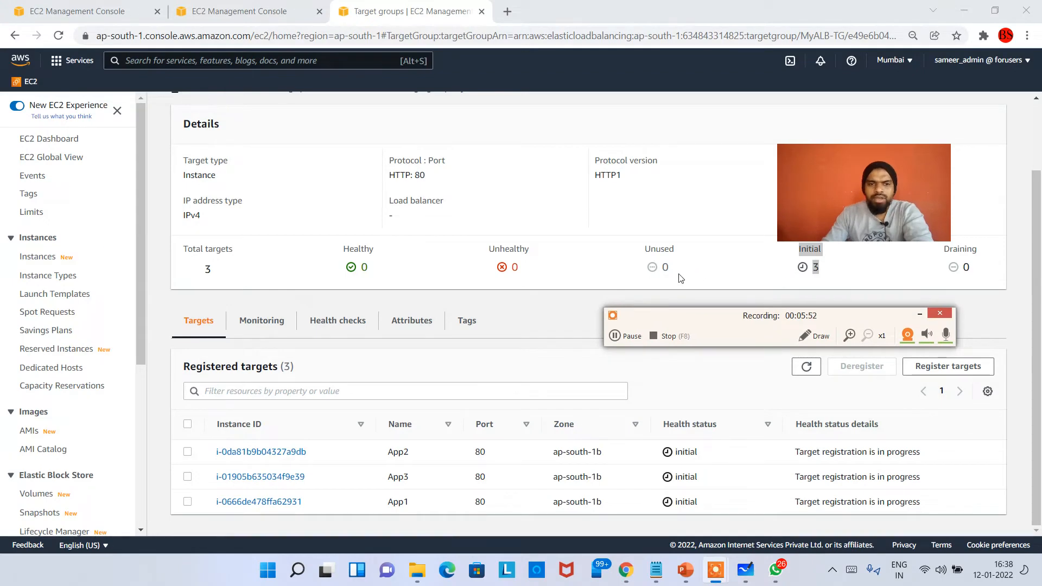
pyautogui.moveTo(700, 315); pyautogui.dragTo(733, 293)
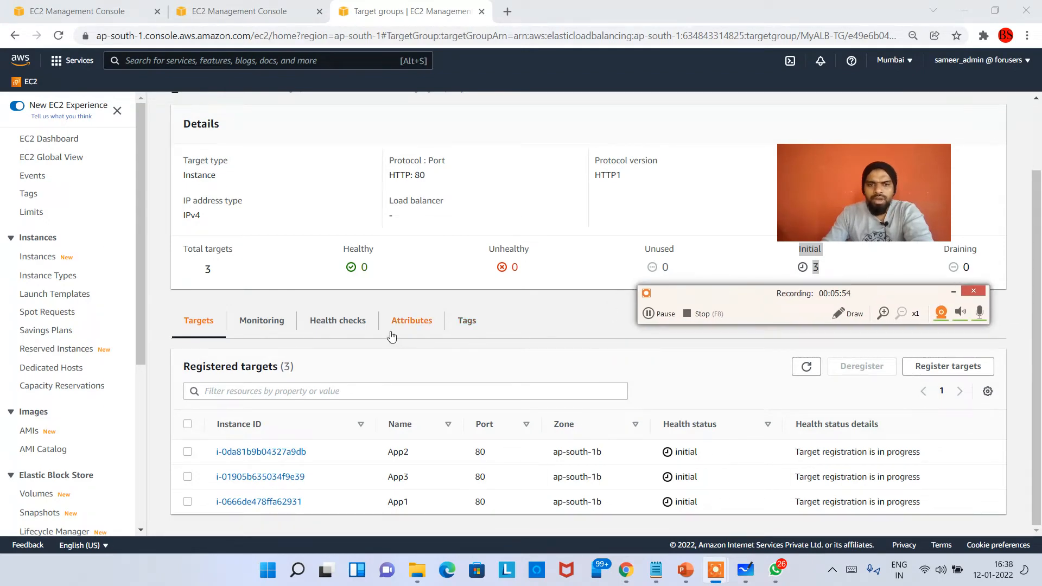
# Open MyALB-TG's health check settings for editing and review the advanced thresholds, timeout, interval and success codes
pyautogui.click(339, 323)
pyautogui.scroll(-1, 379, 465)
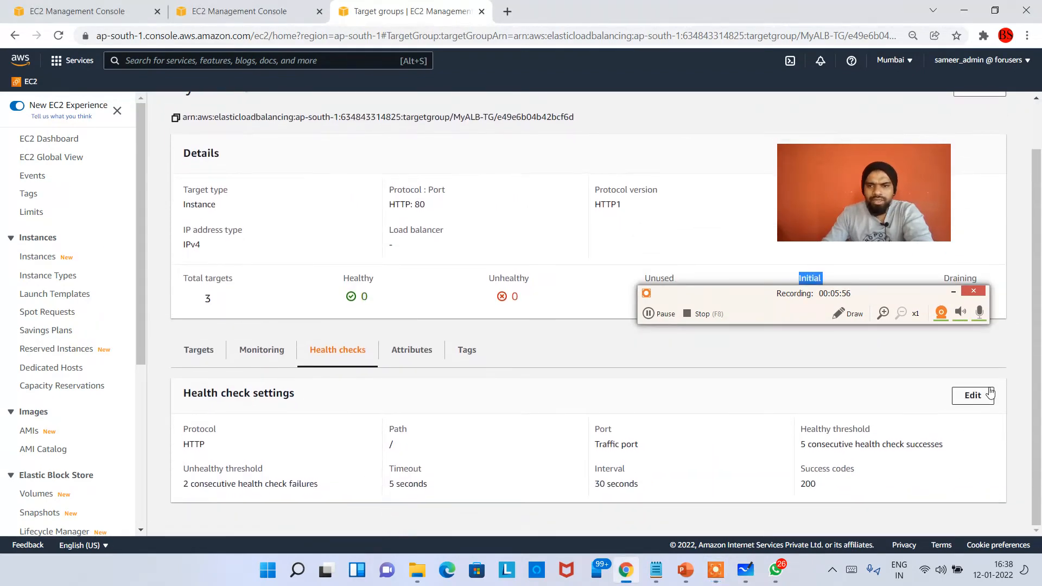
pyautogui.click(973, 395)
pyautogui.click(121, 359)
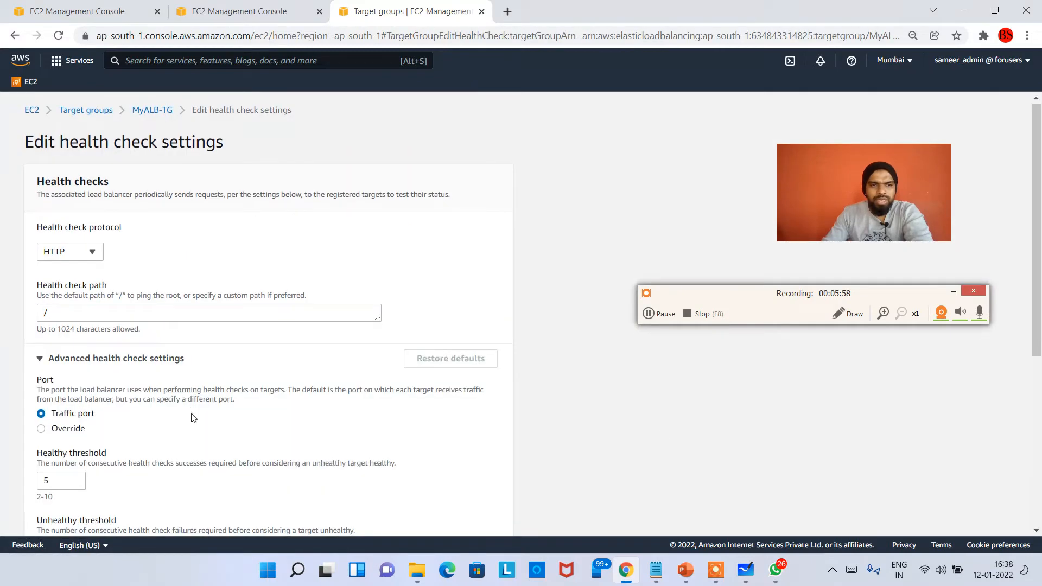
pyautogui.scroll(-5, 193, 418)
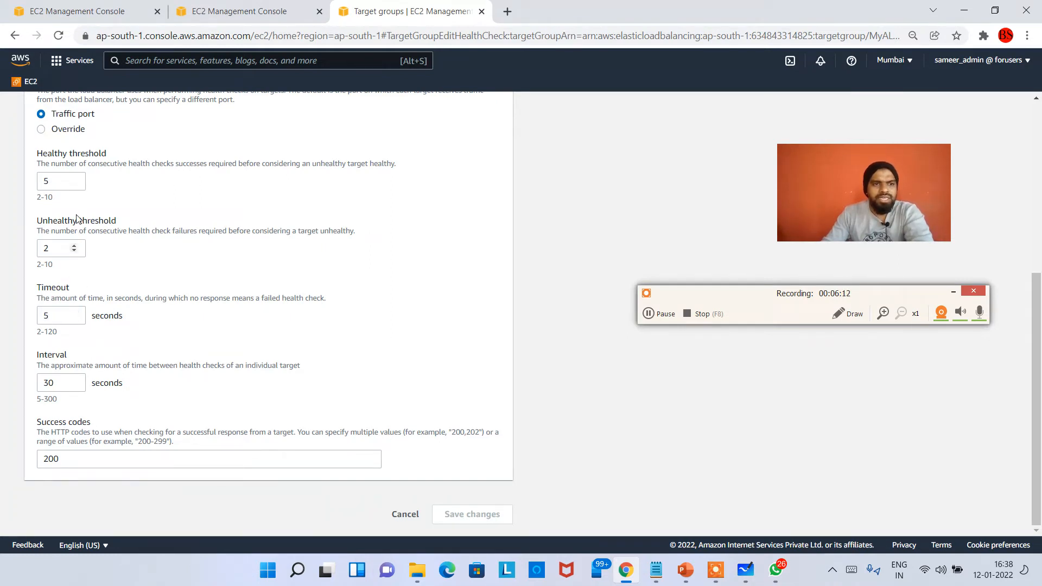
pyautogui.click(1003, 570)
pyautogui.click(1004, 569)
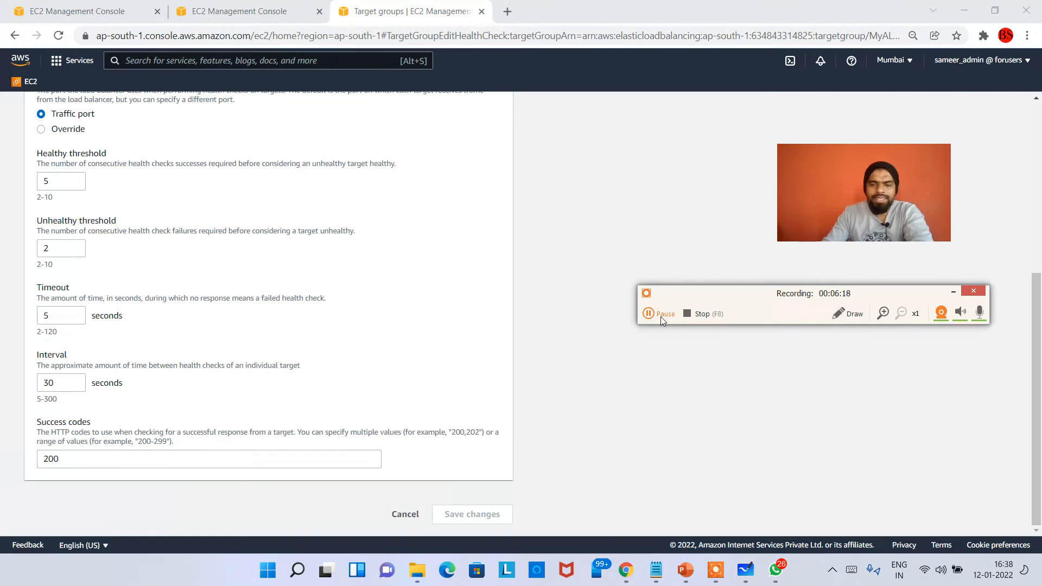
pyautogui.click(659, 315)
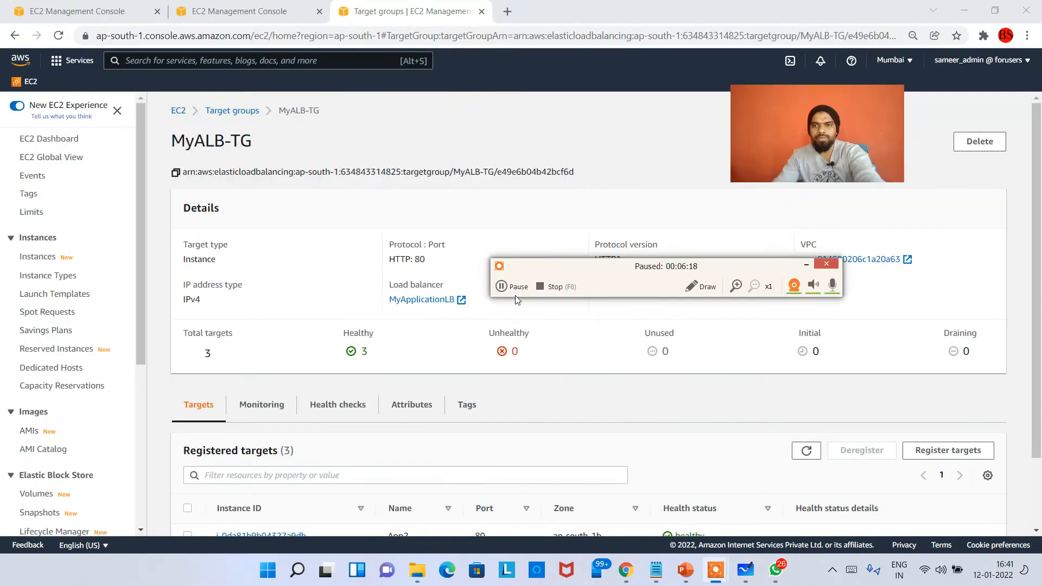
pyautogui.click(516, 288)
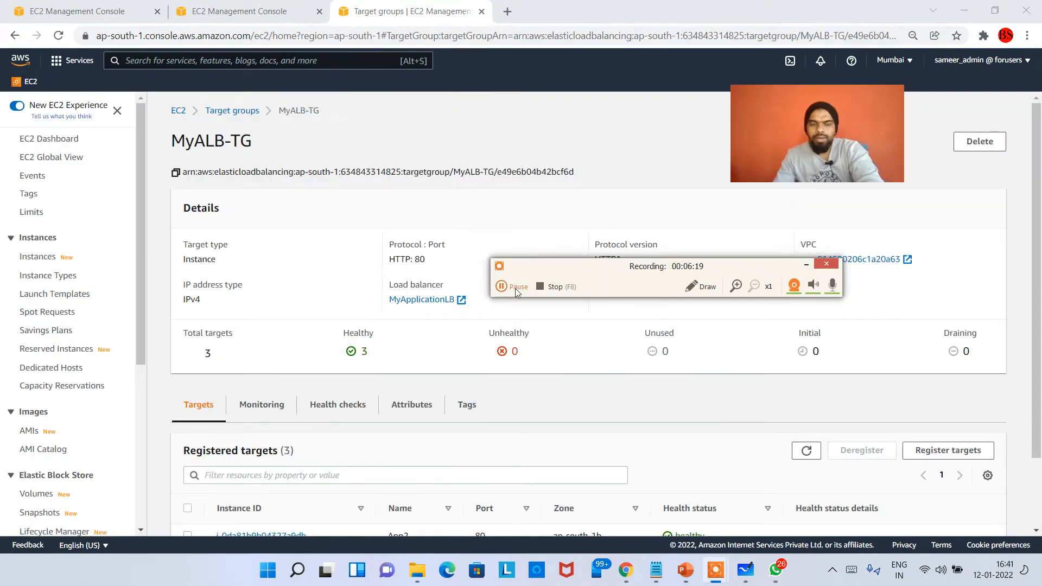
# Check the state of MyApplicationLB and the health status of the targets registered in MyALB-TG
pyautogui.click(242, 10)
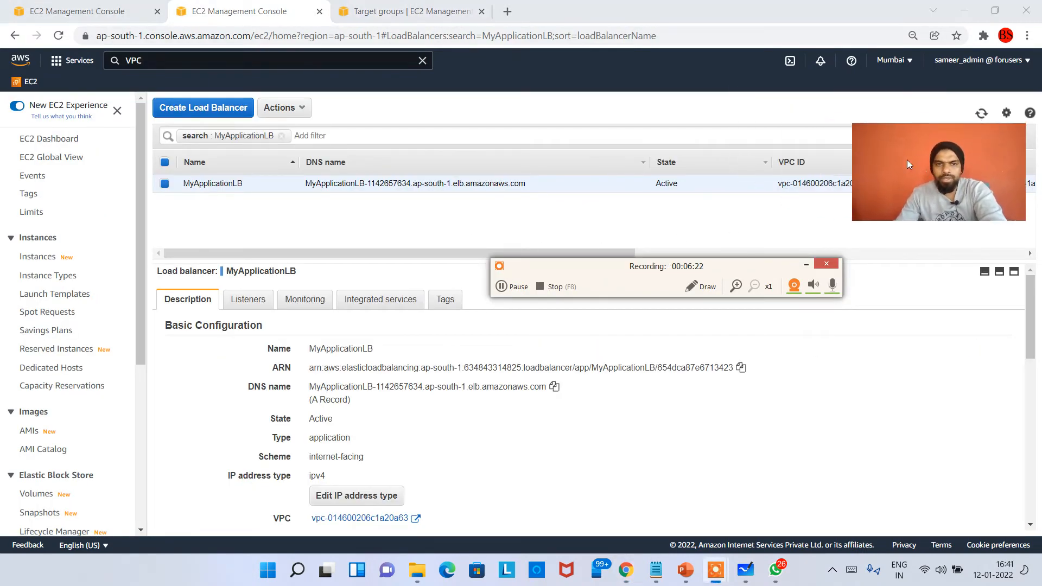
pyautogui.click(468, 7)
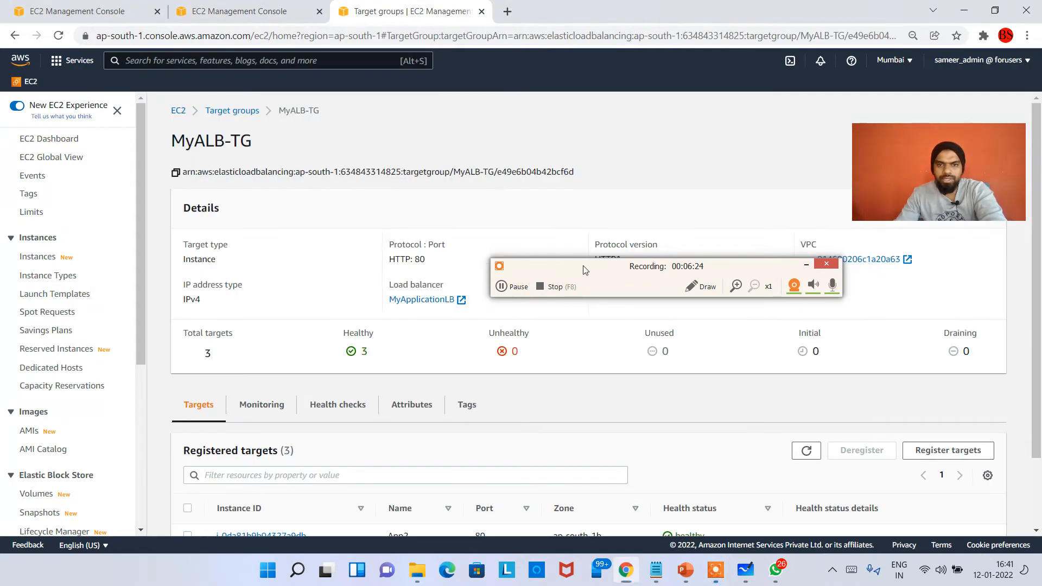
pyautogui.moveTo(585, 267); pyautogui.dragTo(616, 143)
pyautogui.scroll(-2, 429, 411)
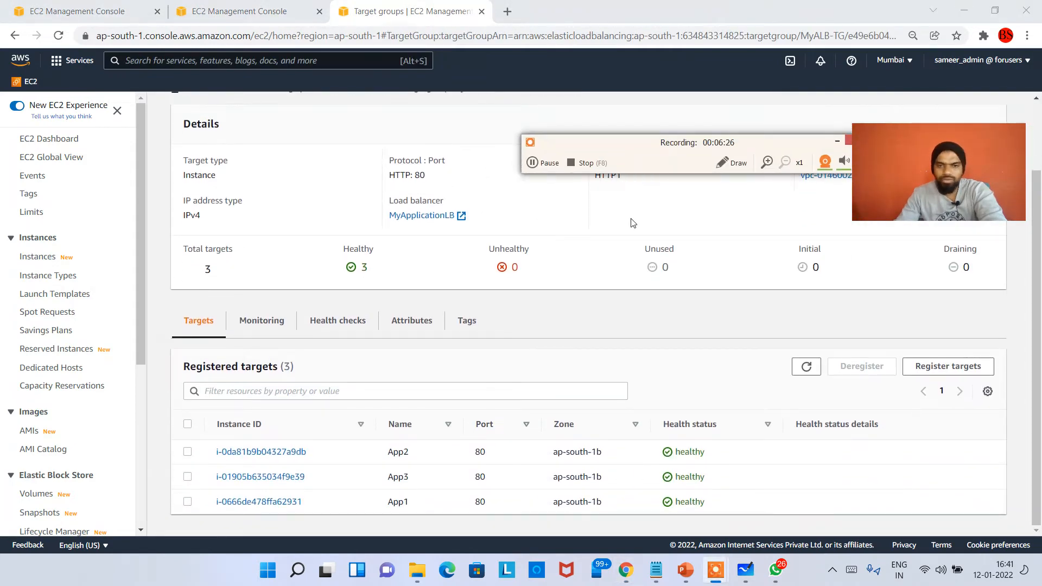
# Switch to Microsoft Whiteboard and draw a blue NLB box beside the ALB, with an attached T.G box and an arrow to the ALB
pyautogui.click(745, 569)
pyautogui.moveTo(648, 149); pyautogui.dragTo(676, 74)
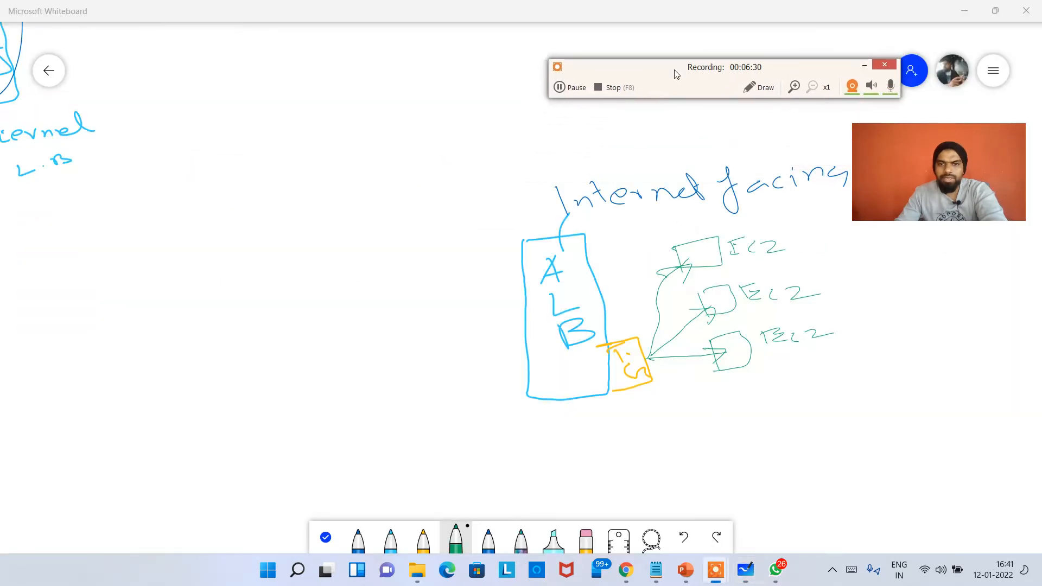
pyautogui.moveTo(888, 178); pyautogui.dragTo(950, 83)
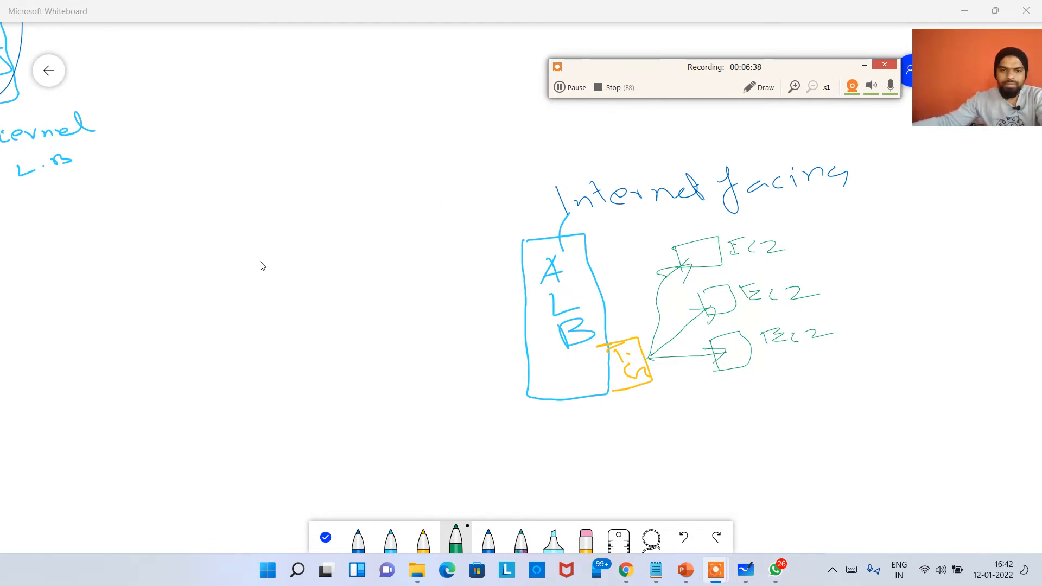
pyautogui.click(359, 538)
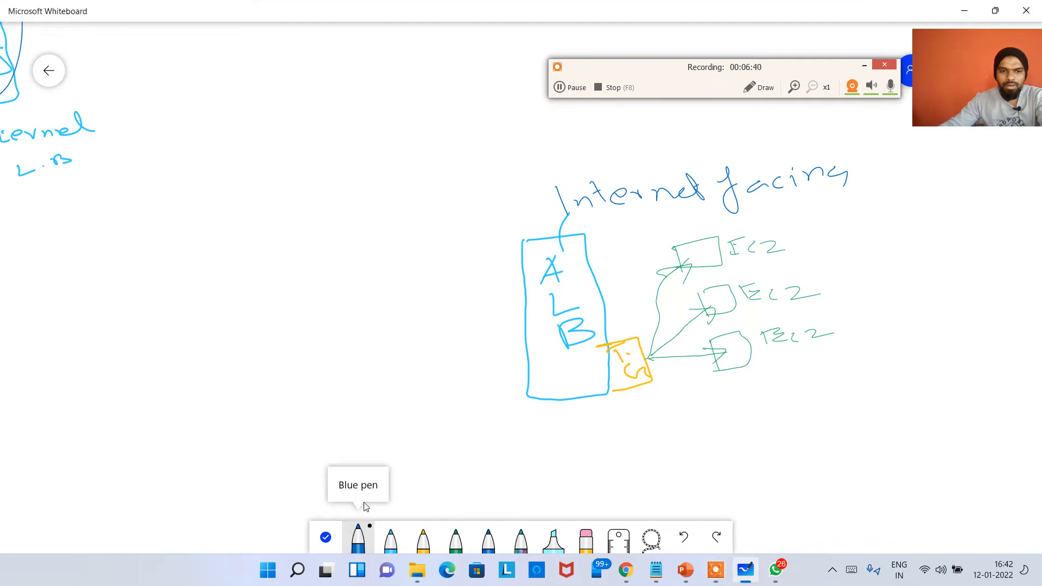
pyautogui.click(362, 542)
pyautogui.click(391, 407)
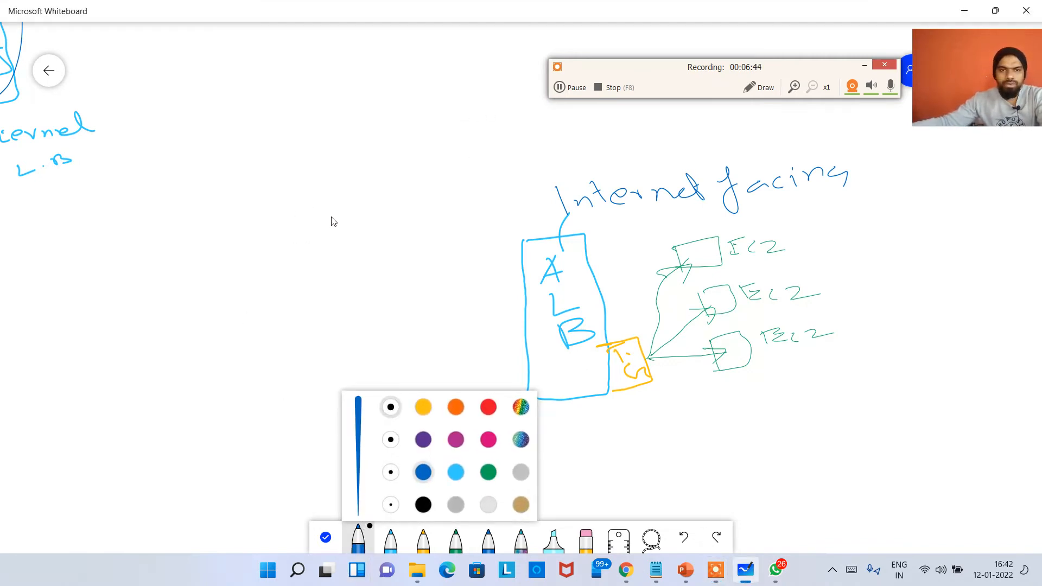
pyautogui.moveTo(333, 217)
pyautogui.mouseDown()
pyautogui.moveTo(322, 270)
pyautogui.moveTo(335, 404)
pyautogui.mouseUp()
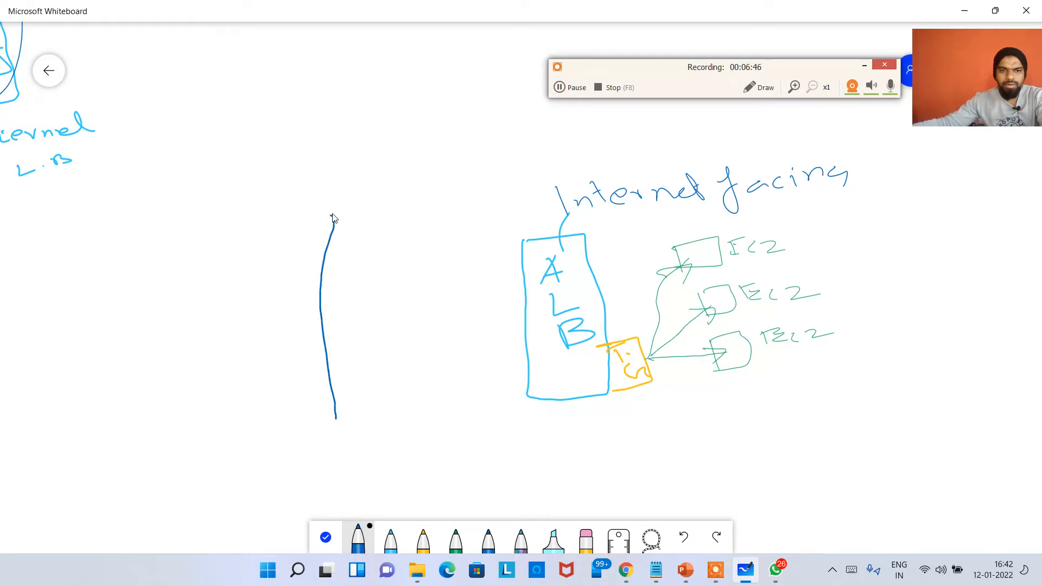
pyautogui.moveTo(392, 206); pyautogui.dragTo(395, 317)
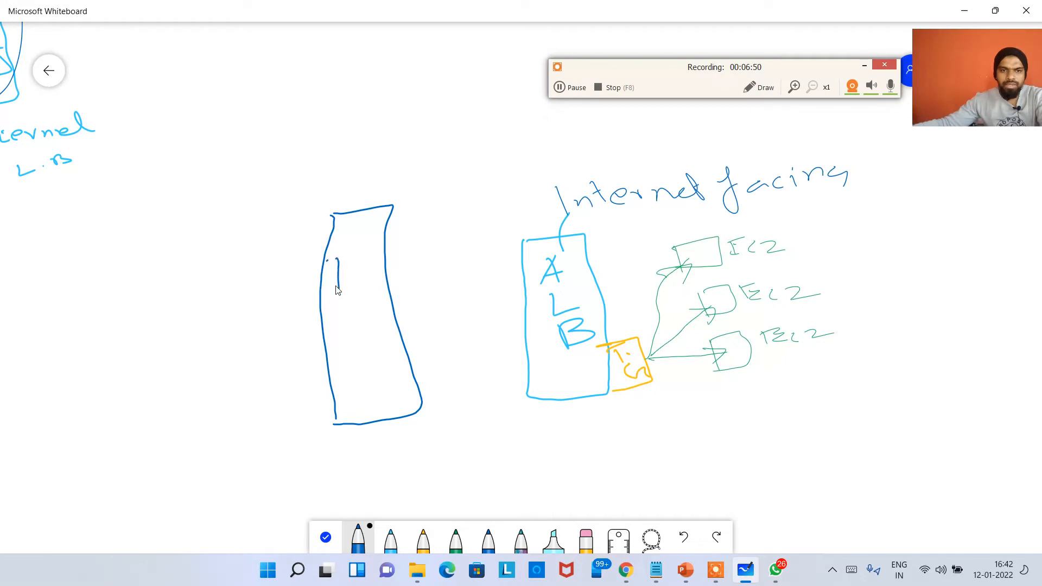
pyautogui.moveTo(345, 320); pyautogui.dragTo(376, 313)
pyautogui.moveTo(351, 332)
pyautogui.mouseDown()
pyautogui.moveTo(365, 359)
pyautogui.moveTo(460, 357)
pyautogui.moveTo(481, 404)
pyautogui.moveTo(417, 396)
pyautogui.mouseUp()
pyautogui.moveTo(457, 366)
pyautogui.mouseDown()
pyautogui.moveTo(472, 385)
pyautogui.moveTo(525, 335)
pyautogui.mouseUp()
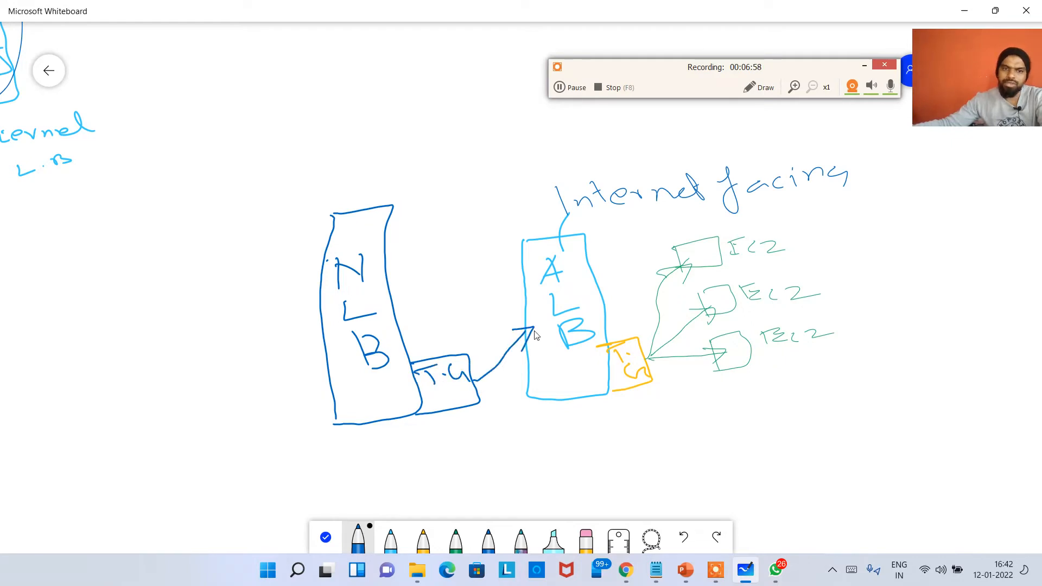
# Draw a blue stick figure representing the client with an arrow leading to the NLB box
pyautogui.moveTo(142, 288); pyautogui.dragTo(145, 296)
pyautogui.moveTo(151, 332); pyautogui.dragTo(112, 395)
pyautogui.moveTo(154, 362); pyautogui.dragTo(196, 400)
pyautogui.moveTo(194, 362); pyautogui.dragTo(255, 340)
# Draw an arrow out of the top of the NLB box and label it "Internet facing"
pyautogui.moveTo(371, 230); pyautogui.dragTo(321, 185)
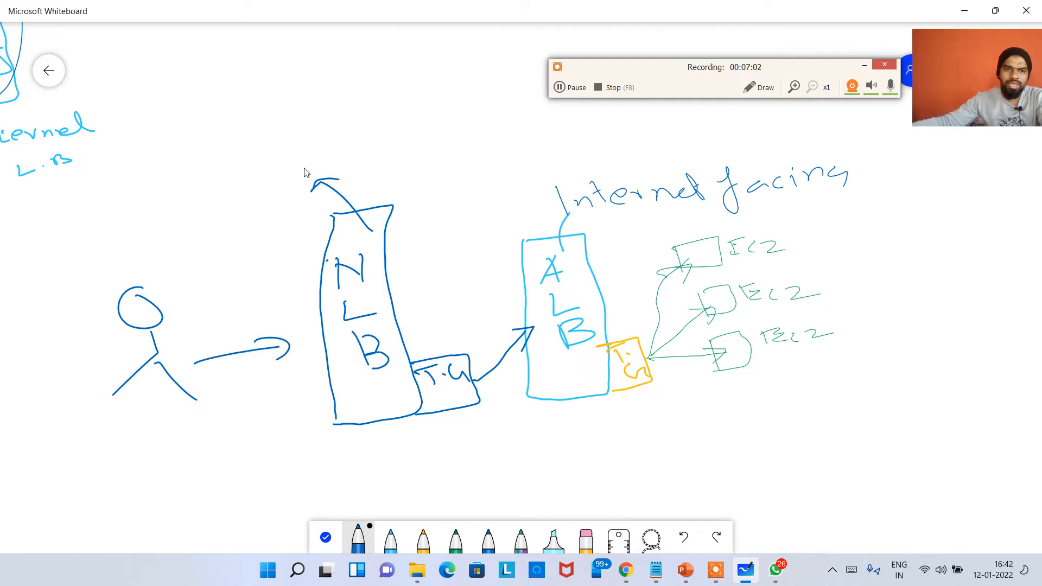
pyautogui.moveTo(289, 145)
pyautogui.mouseDown()
pyautogui.moveTo(299, 166)
pyautogui.moveTo(338, 163)
pyautogui.mouseUp()
pyautogui.moveTo(331, 142)
pyautogui.mouseDown()
pyautogui.moveTo(347, 164)
pyautogui.moveTo(360, 153)
pyautogui.mouseUp()
pyautogui.moveTo(353, 160); pyautogui.dragTo(434, 152)
pyautogui.moveTo(440, 133); pyautogui.dragTo(444, 158)
pyautogui.moveTo(386, 181)
pyautogui.mouseDown()
pyautogui.moveTo(421, 190)
pyautogui.moveTo(496, 179)
pyautogui.moveTo(516, 193)
pyautogui.mouseUp()
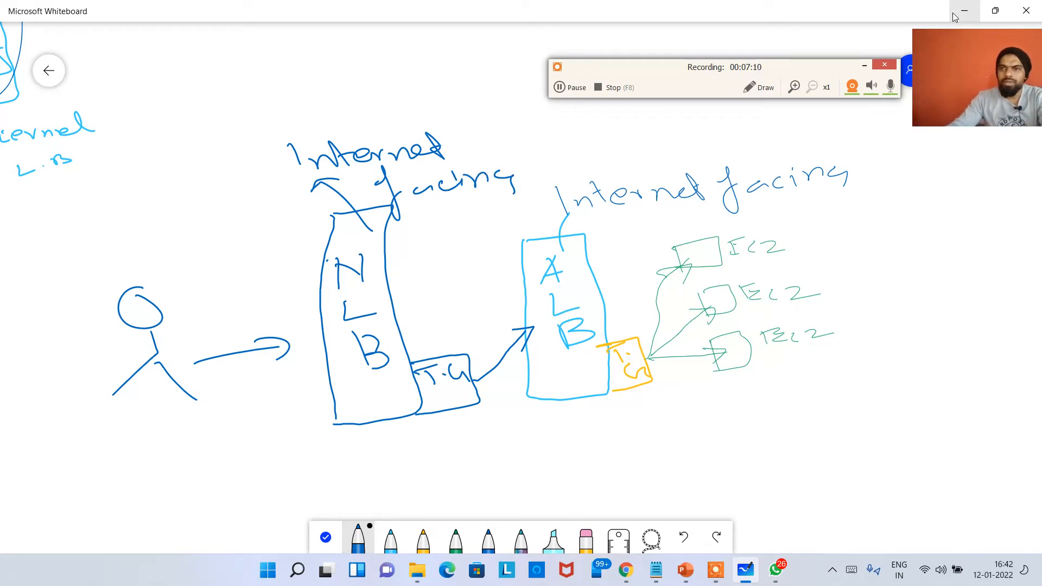
# Switch back to Chrome, close the two extra console tabs and start creating a Network Load Balancer from the load balancer list
pyautogui.hotkey('alt', 'Tab')
pyautogui.scroll(-5, 69, 464)
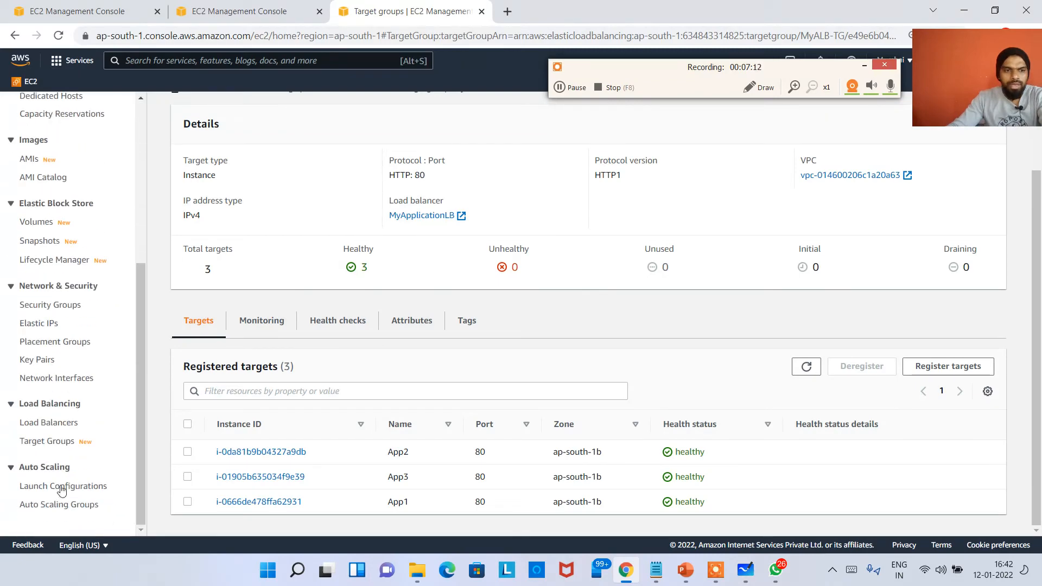
pyautogui.click(53, 422)
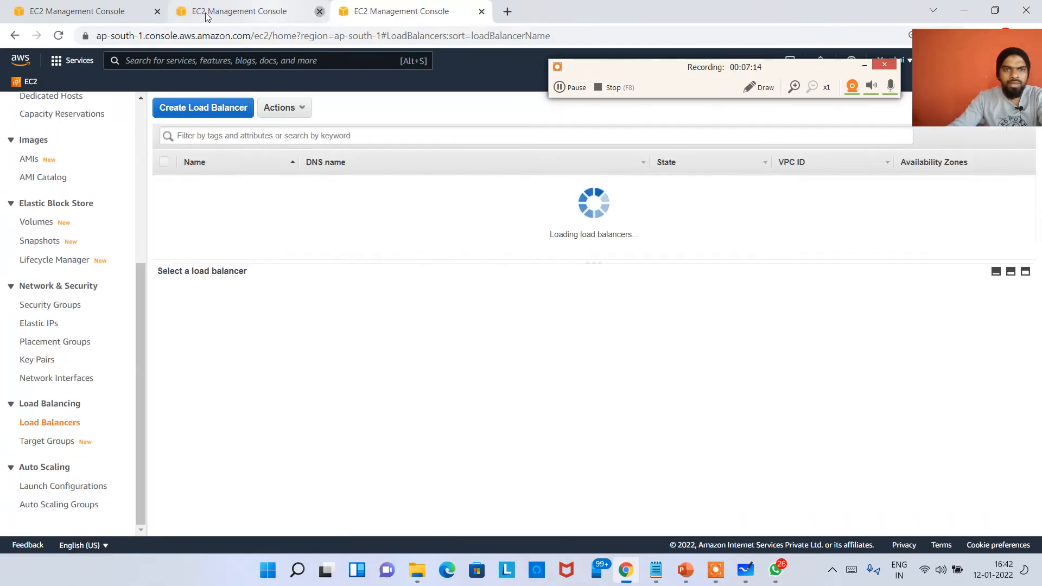
pyautogui.click(157, 12)
pyautogui.click(157, 12)
pyautogui.click(206, 108)
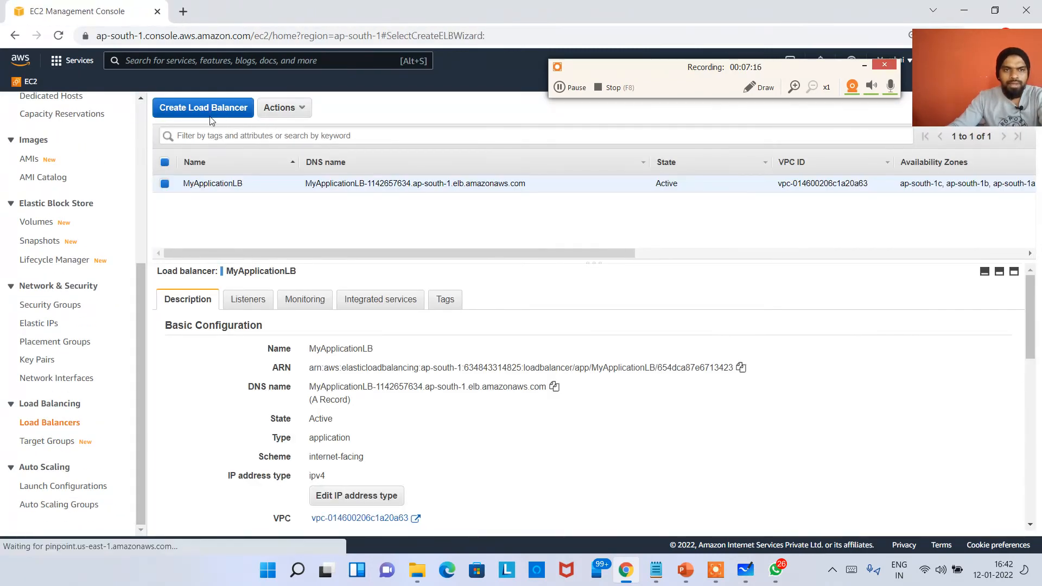
pyautogui.scroll(-4, 288, 351)
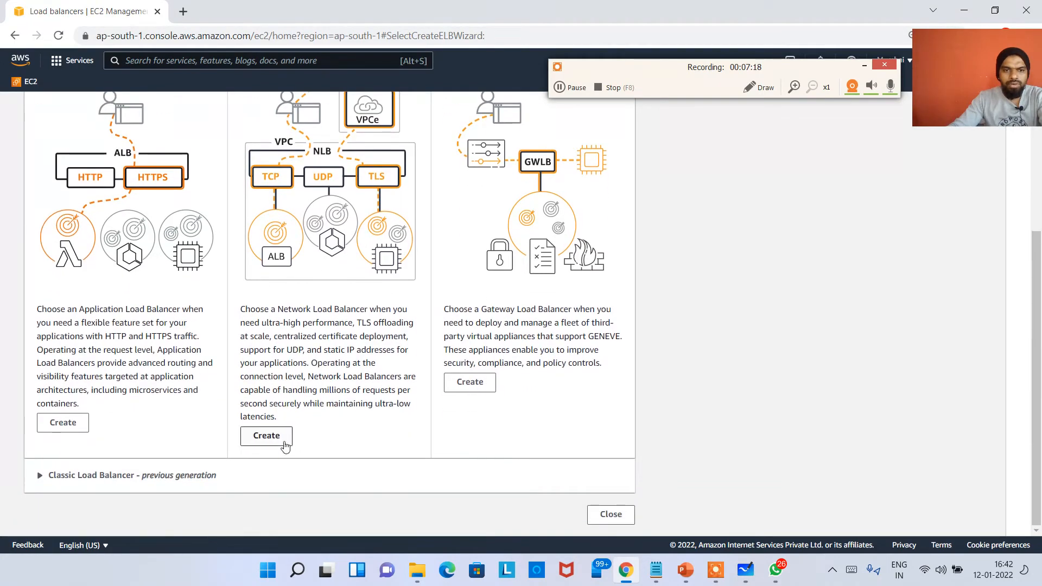
pyautogui.click(277, 503)
# Name the network load balancer MyNLB
pyautogui.scroll(-1, 177, 327)
pyautogui.click(176, 277)
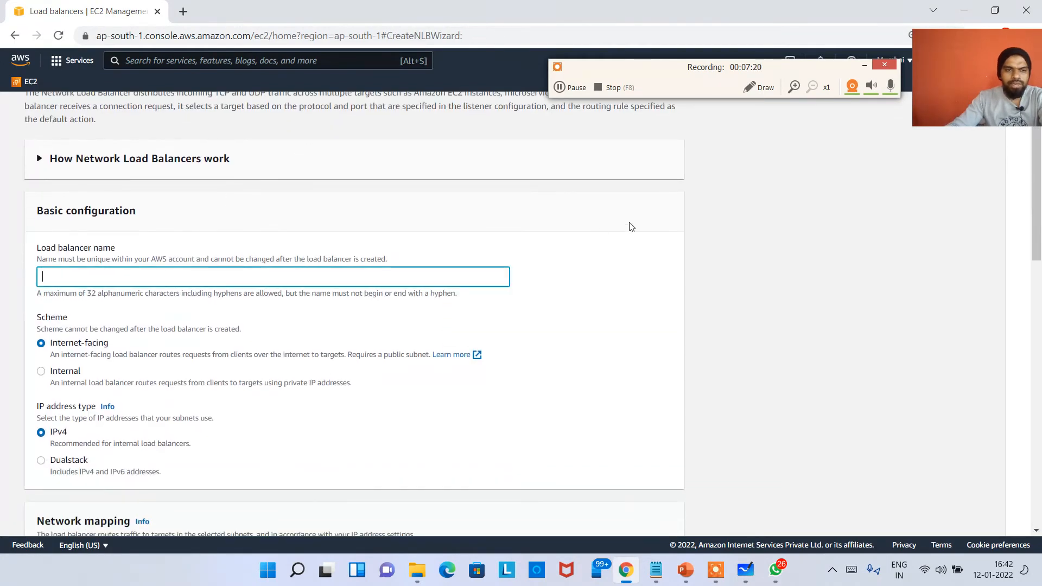
pyautogui.write('MyNLB')
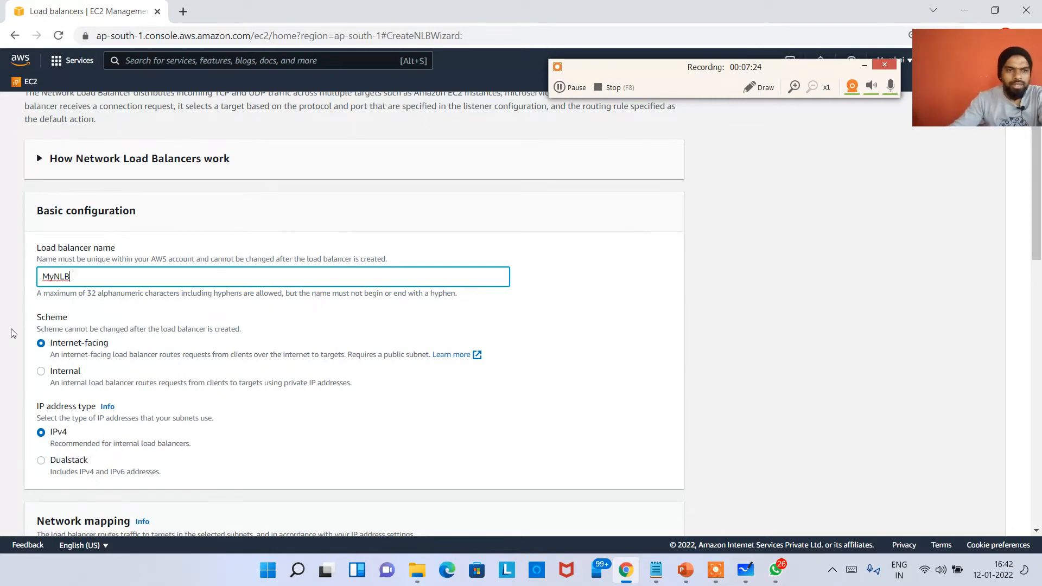
# Map the load balancer to the availability zones ap-south-1a, ap-south-1b and ap-south-1c
pyautogui.scroll(-3, 630, 227)
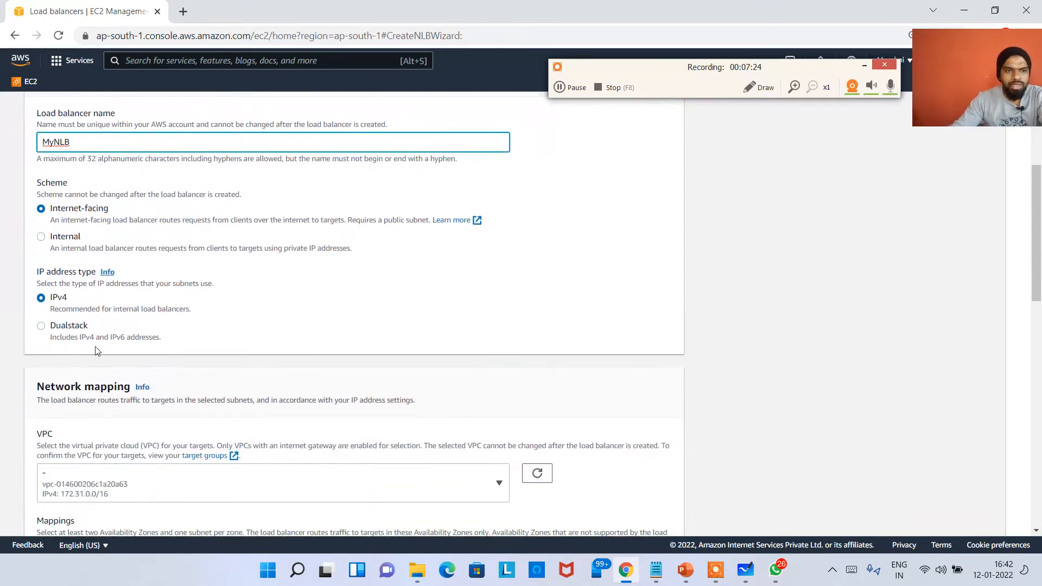
pyautogui.scroll(-6, 82, 333)
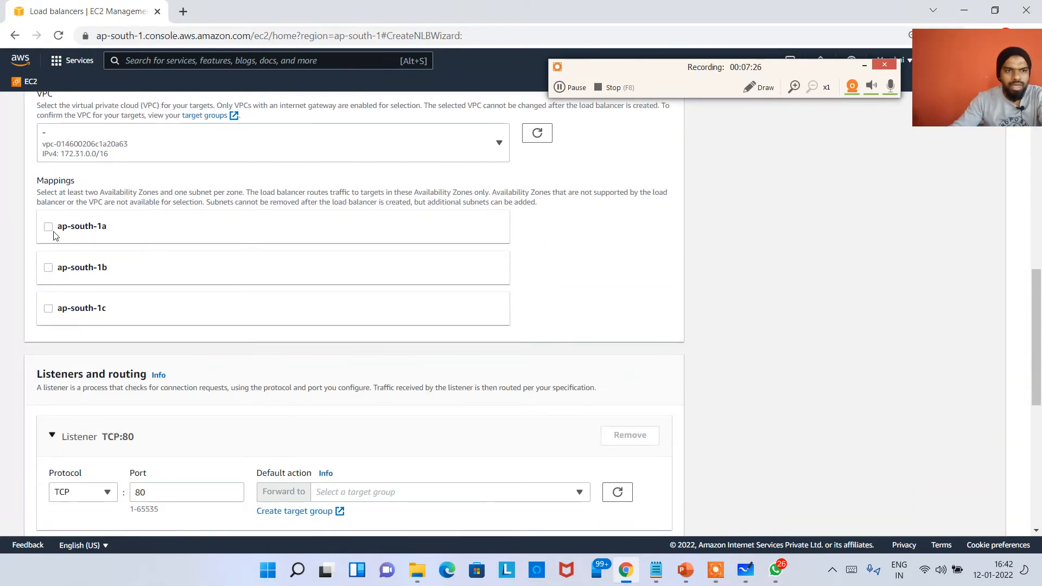
pyautogui.click(48, 226)
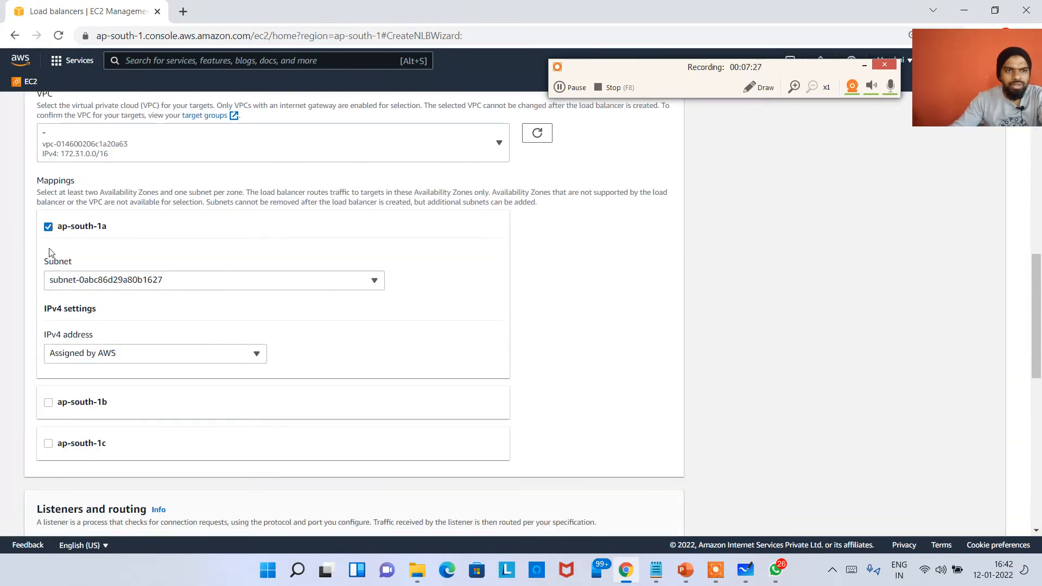
pyautogui.click(49, 402)
pyautogui.scroll(-4, 54, 478)
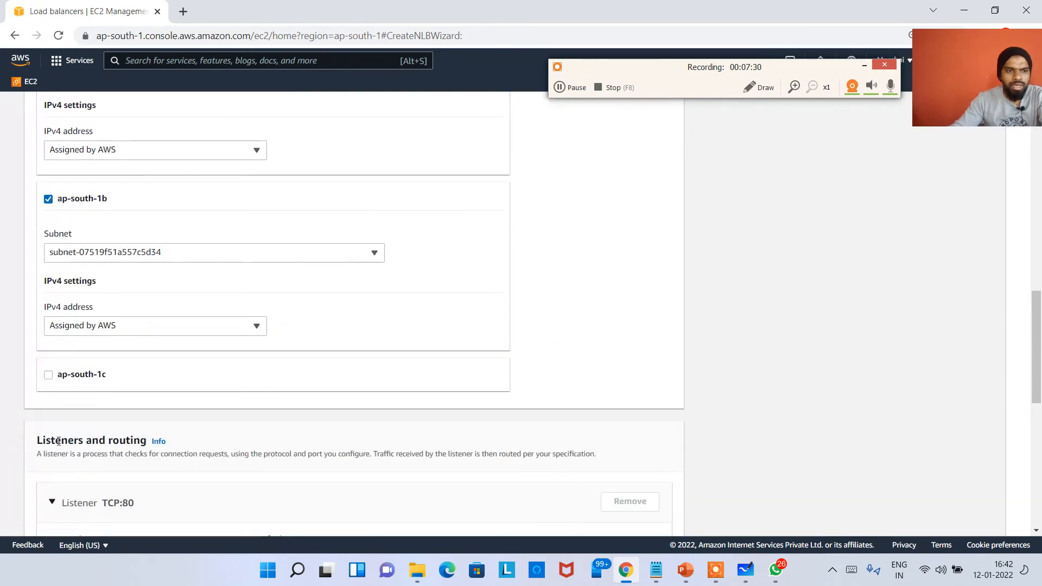
pyautogui.click(48, 375)
# Check the available IPv4 address options for the ap-south-1b mapping and look over the other zones' address settings
pyautogui.click(144, 327)
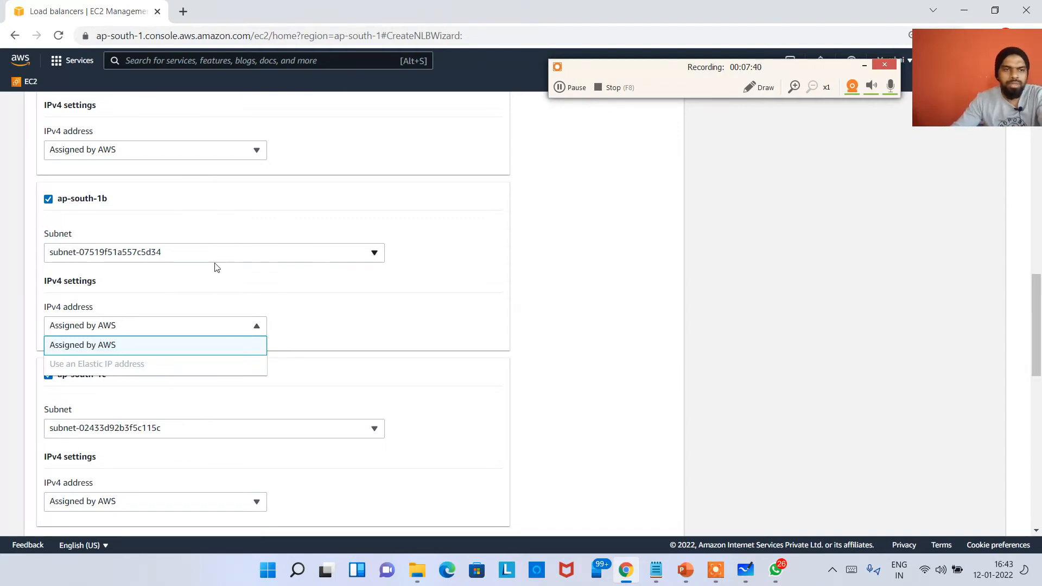
pyautogui.click(434, 310)
pyautogui.scroll(-4, 197, 373)
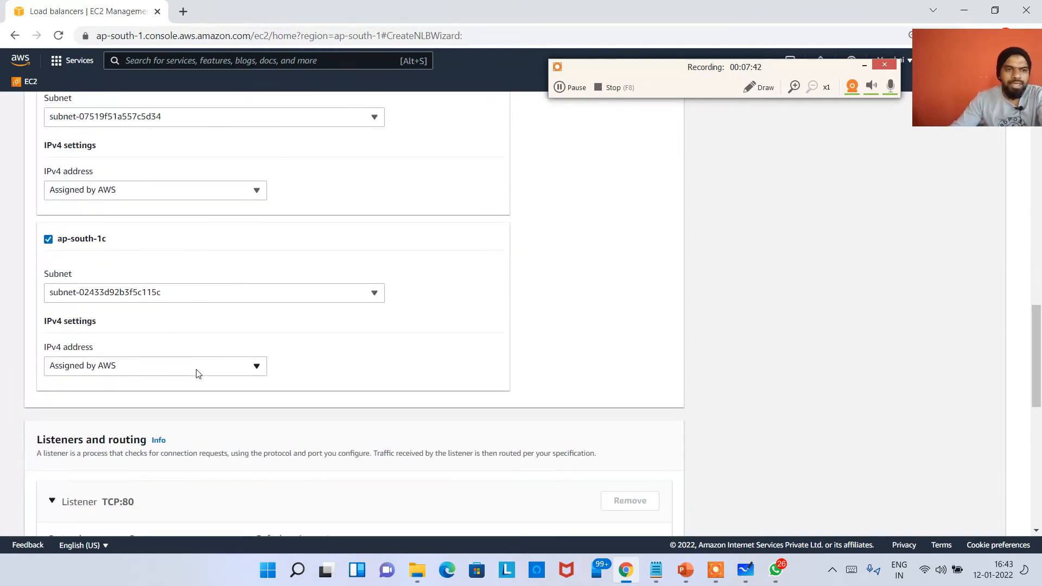
pyautogui.scroll(4, 191, 299)
pyautogui.scroll(4, 221, 318)
# Check the target groups selectable for the TCP:80 listener and start creating a new target group for it
pyautogui.scroll(-11, 195, 380)
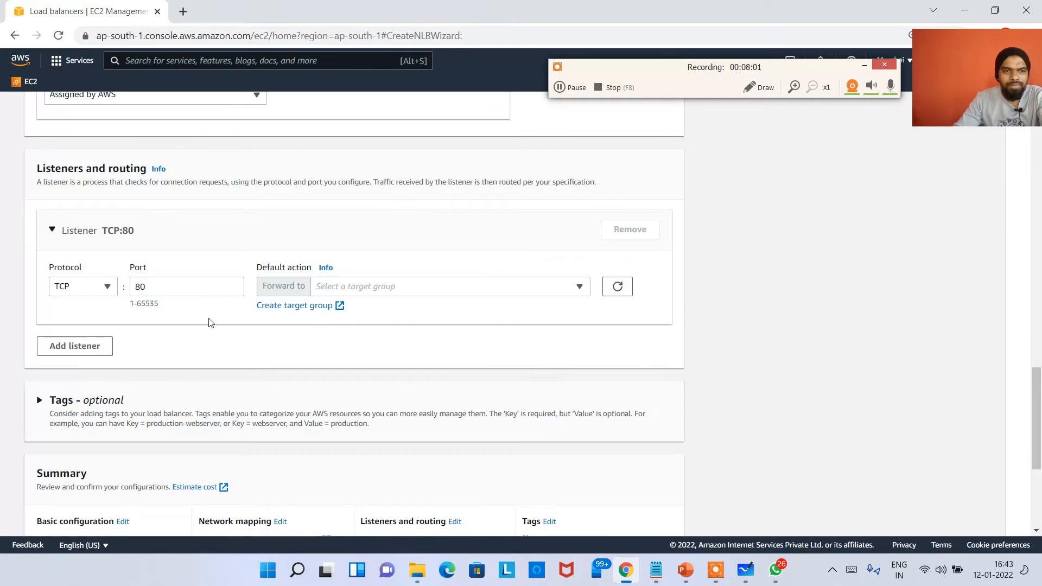
pyautogui.click(415, 293)
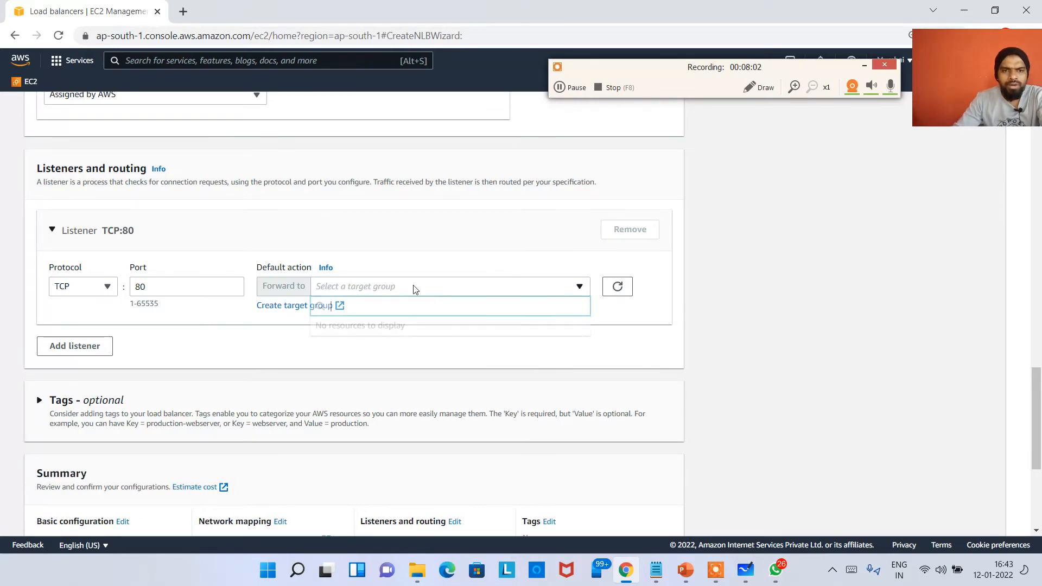
pyautogui.click(259, 357)
pyautogui.click(277, 306)
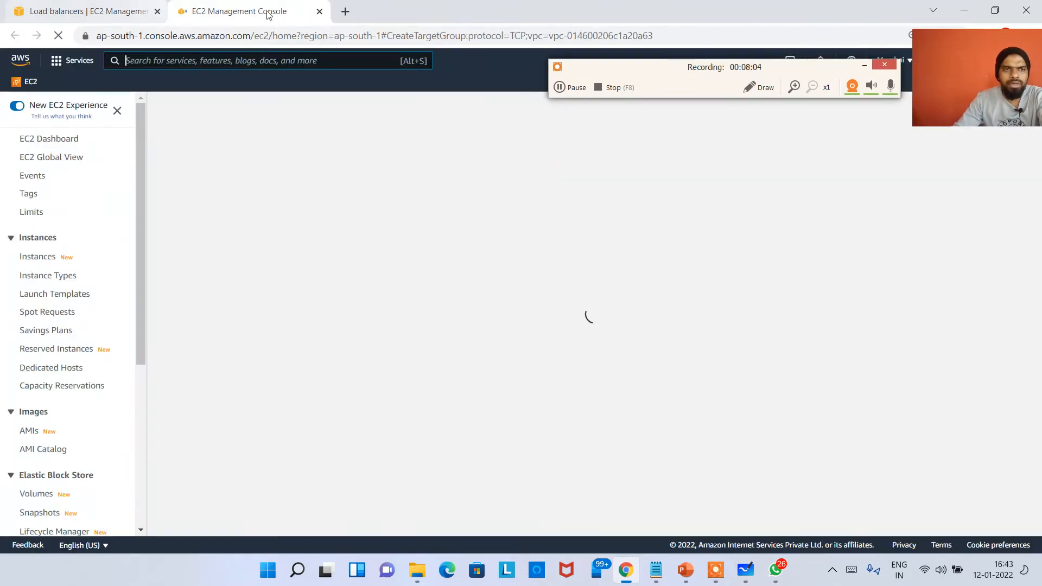
# Choose Application Load Balancer as the new target group's target type, checking it against the whiteboard diagram
pyautogui.scroll(-3, 202, 333)
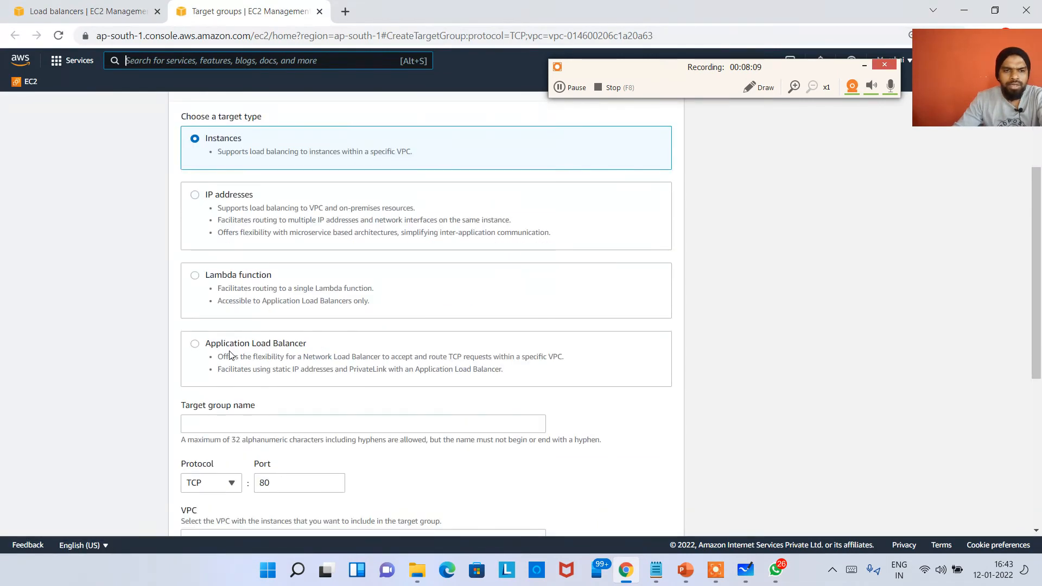
pyautogui.moveTo(226, 348); pyautogui.dragTo(342, 356)
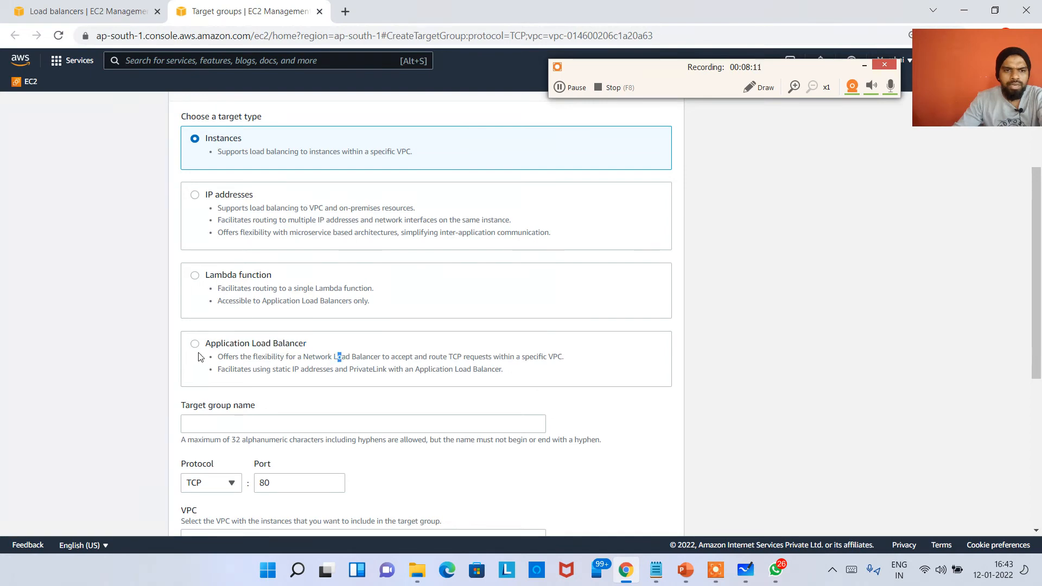
pyautogui.click(745, 570)
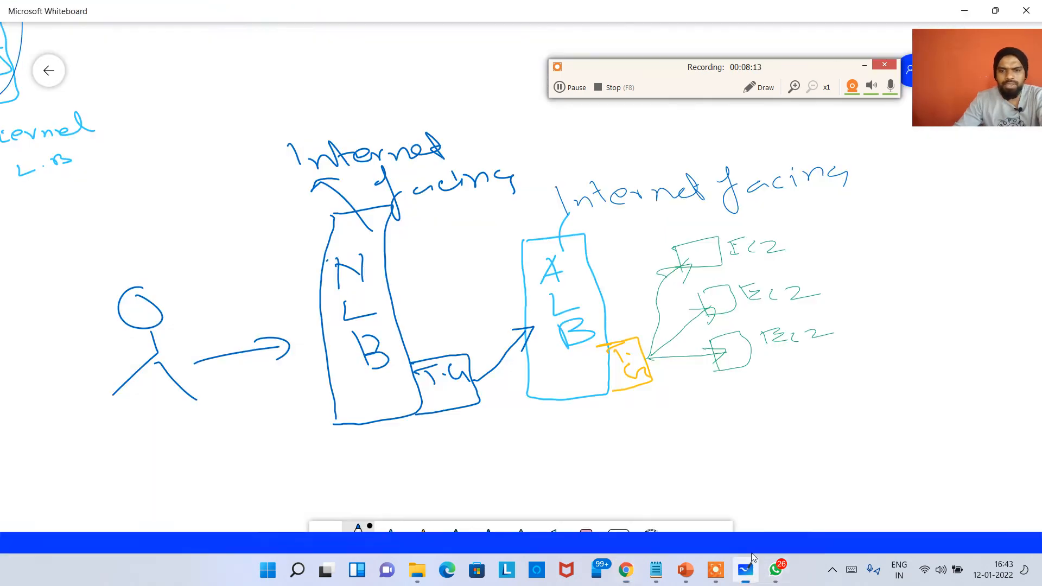
pyautogui.click(626, 570)
pyautogui.scroll(-1, 293, 442)
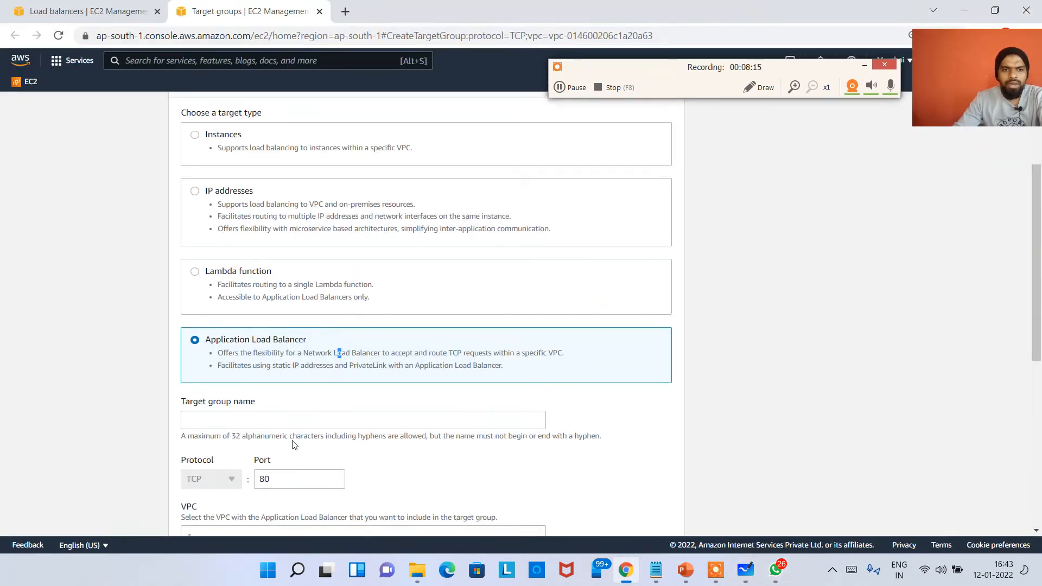
pyautogui.click(274, 362)
# Switch to Microsoft Whiteboard and circle the ALB box in blue as the NLB's target
pyautogui.hotkey('alt', 'Tab')
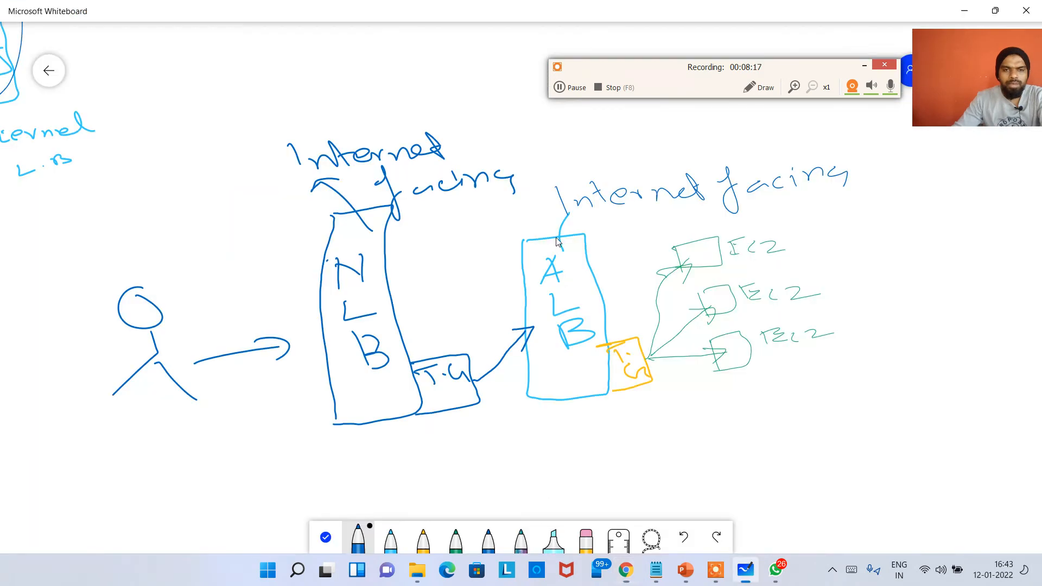
pyautogui.moveTo(551, 193)
pyautogui.mouseDown()
pyautogui.moveTo(484, 350)
pyautogui.moveTo(568, 465)
pyautogui.moveTo(620, 225)
pyautogui.moveTo(550, 194)
pyautogui.mouseUp()
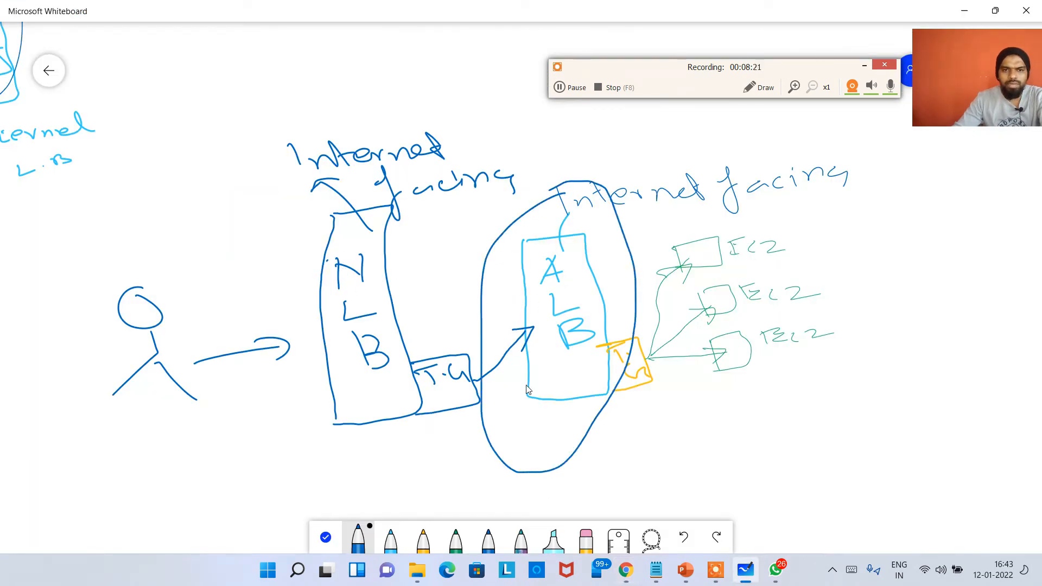
# Switch back to Chrome, name the target group NLB-TG and review its port, VPC and health check settings
pyautogui.hotkey('alt', 'Tab')
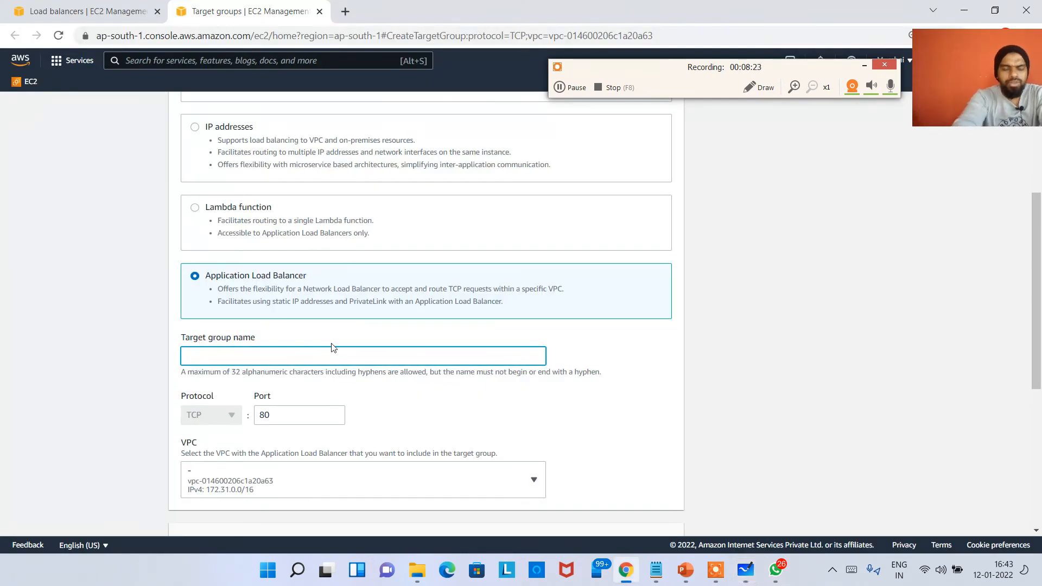
pyautogui.write('NLB_TG')
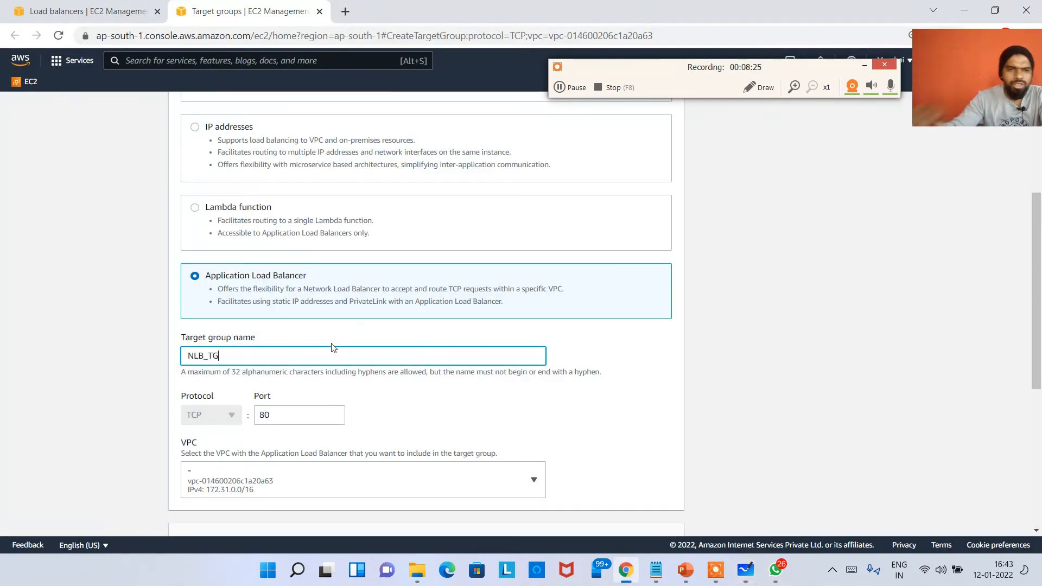
pyautogui.press('BackSpace')
pyautogui.press('BackSpace')
pyautogui.press('BackSpace')
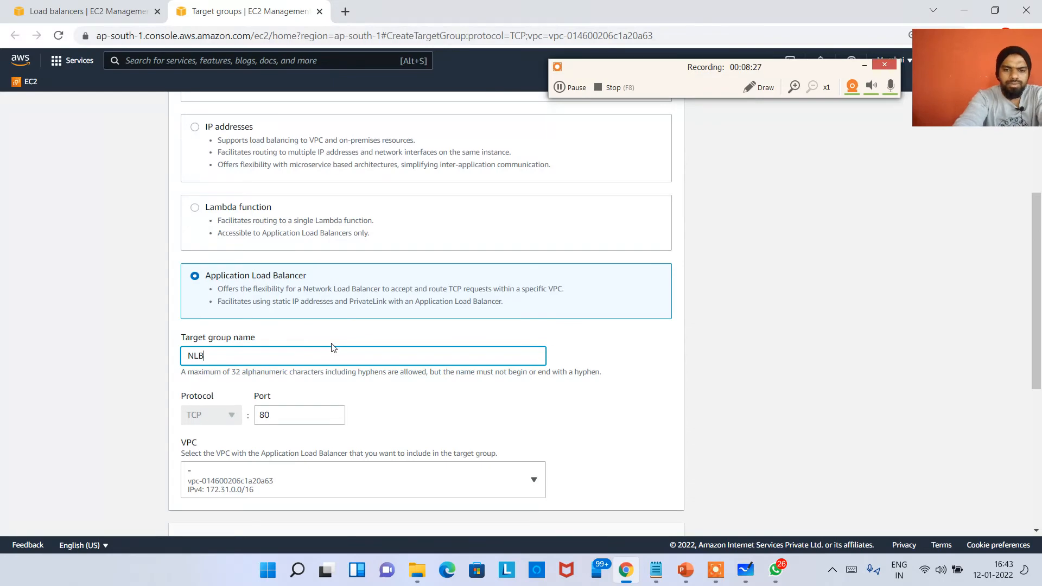
pyautogui.write('-TG')
pyautogui.scroll(-5, 360, 350)
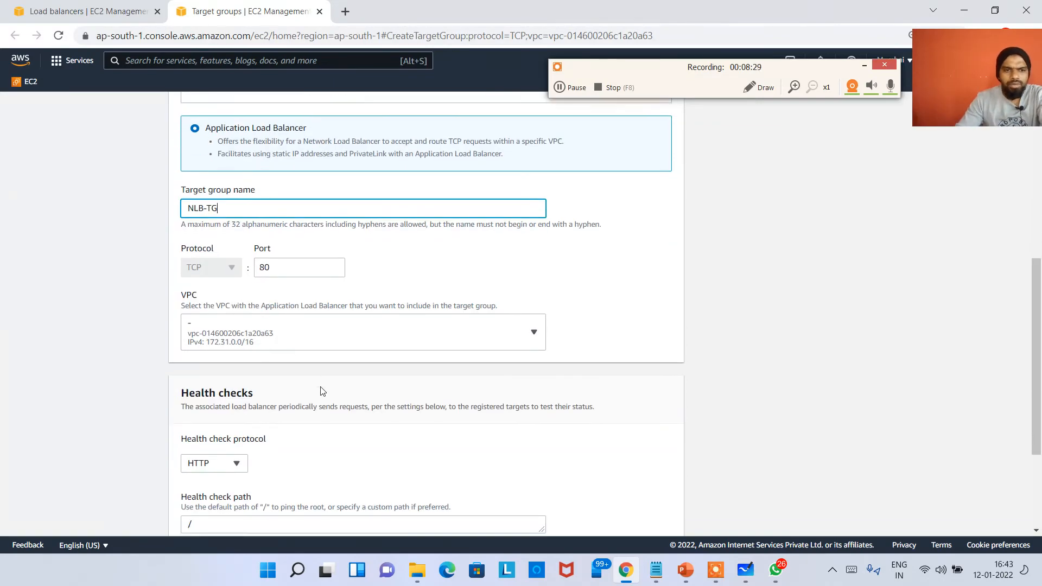
pyautogui.scroll(-1, 280, 401)
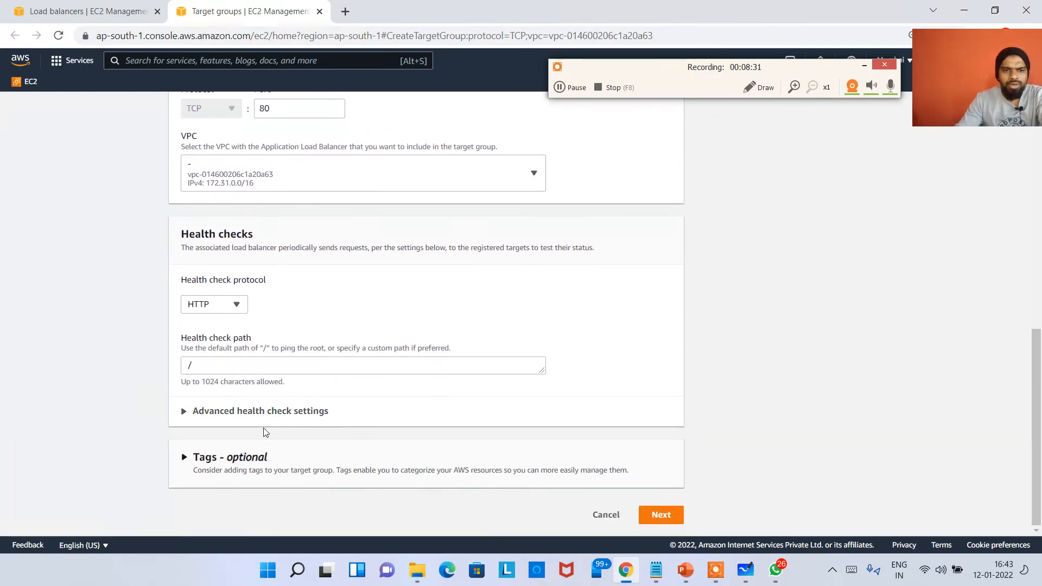
# Set the new target group's advanced health check interval to 10 seconds and continue to target registration
pyautogui.click(263, 414)
pyautogui.scroll(-7, 304, 426)
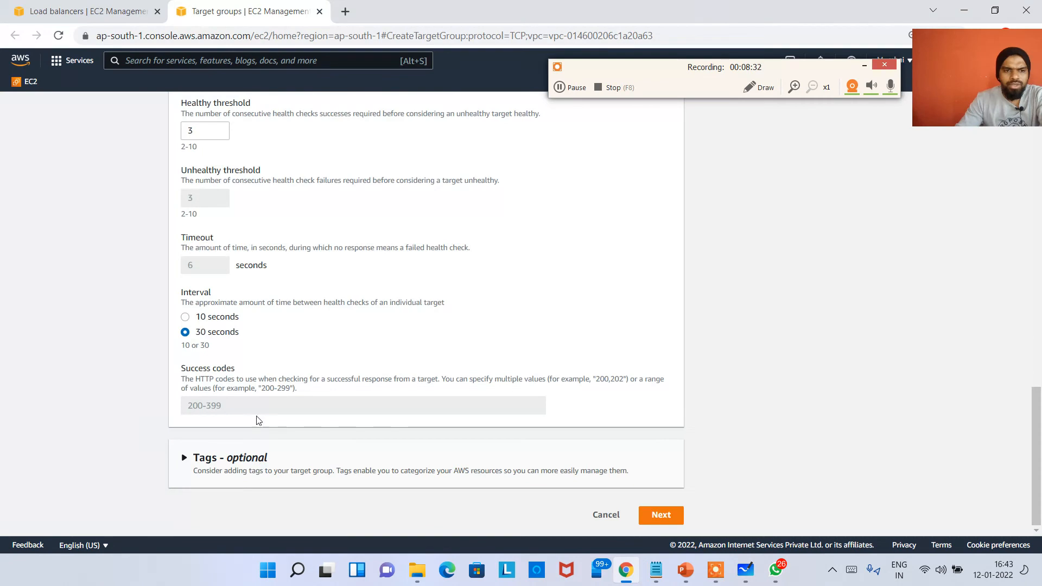
pyautogui.click(212, 318)
pyautogui.click(670, 516)
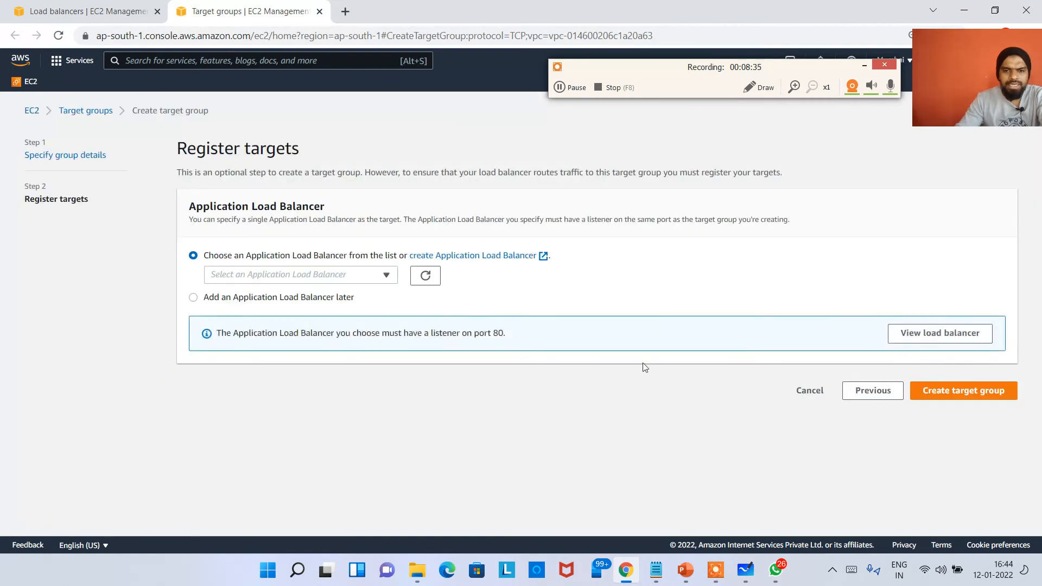
# Register MyApplicationLB as the target, create the target group NLB-TG and select it in the target groups list
pyautogui.click(383, 275)
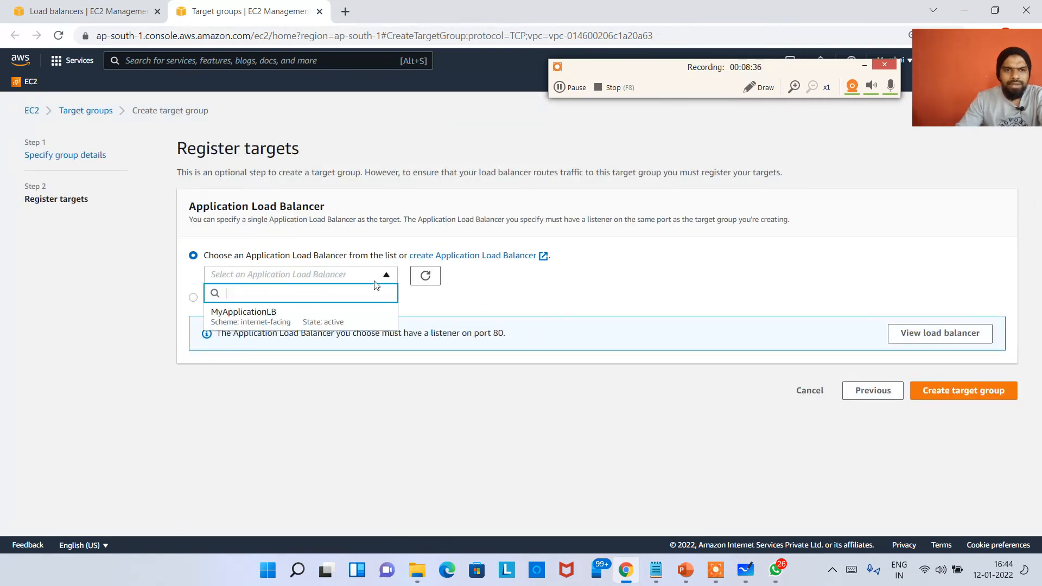
pyautogui.click(282, 317)
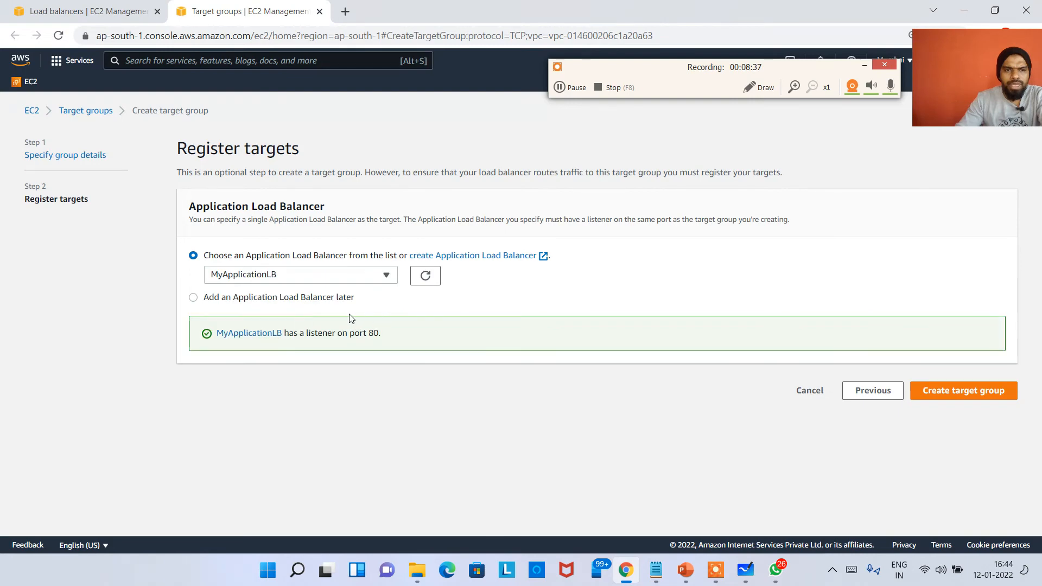
pyautogui.click(942, 390)
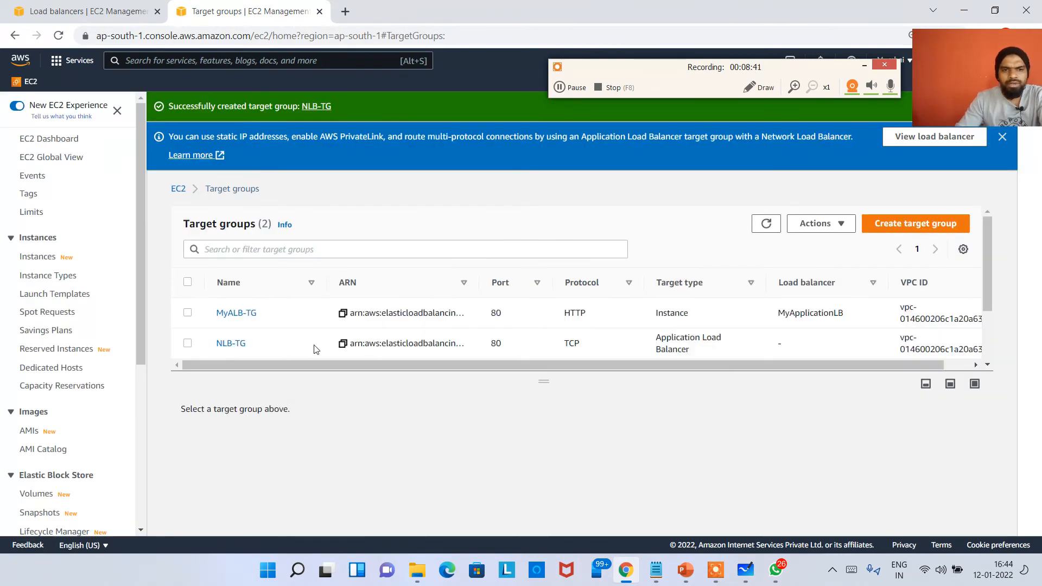
pyautogui.moveTo(230, 345); pyautogui.dragTo(217, 344)
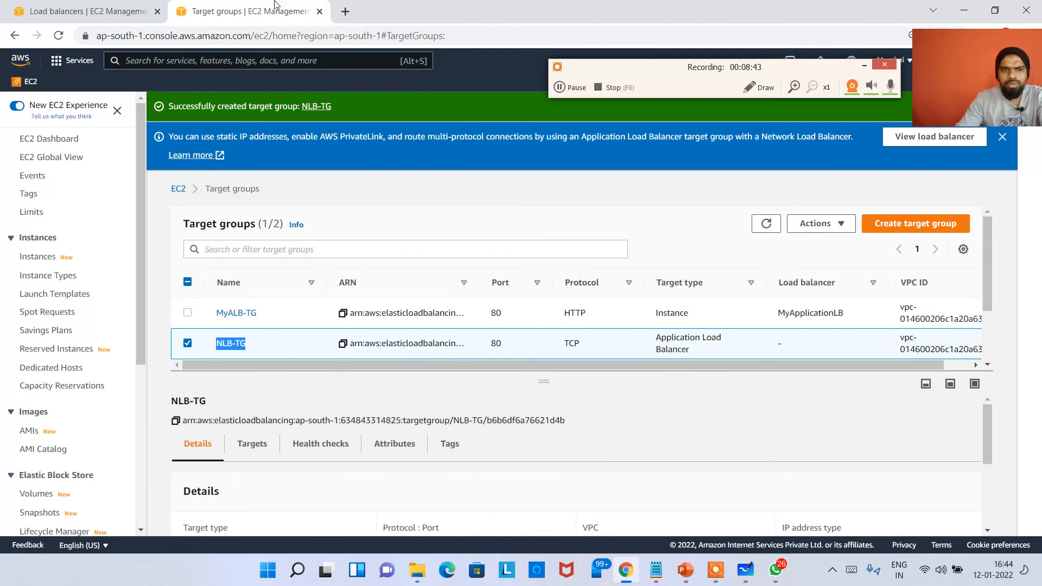
# Return to the Network Load Balancer setup, refresh the selectable target groups and forward the TCP:80 listener to NLB-TG
pyautogui.click(83, 7)
pyautogui.click(621, 287)
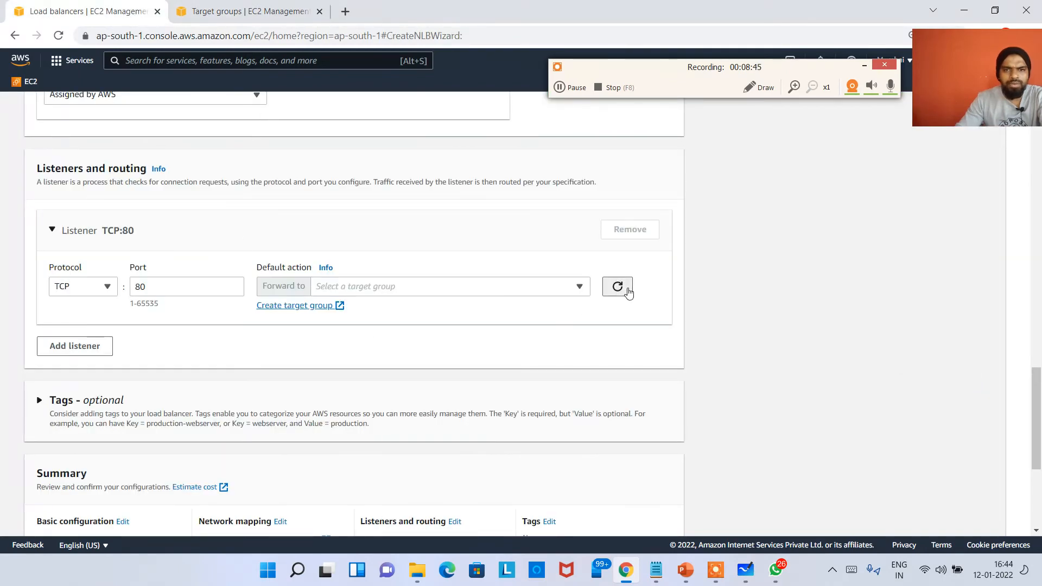
pyautogui.click(521, 291)
pyautogui.click(405, 334)
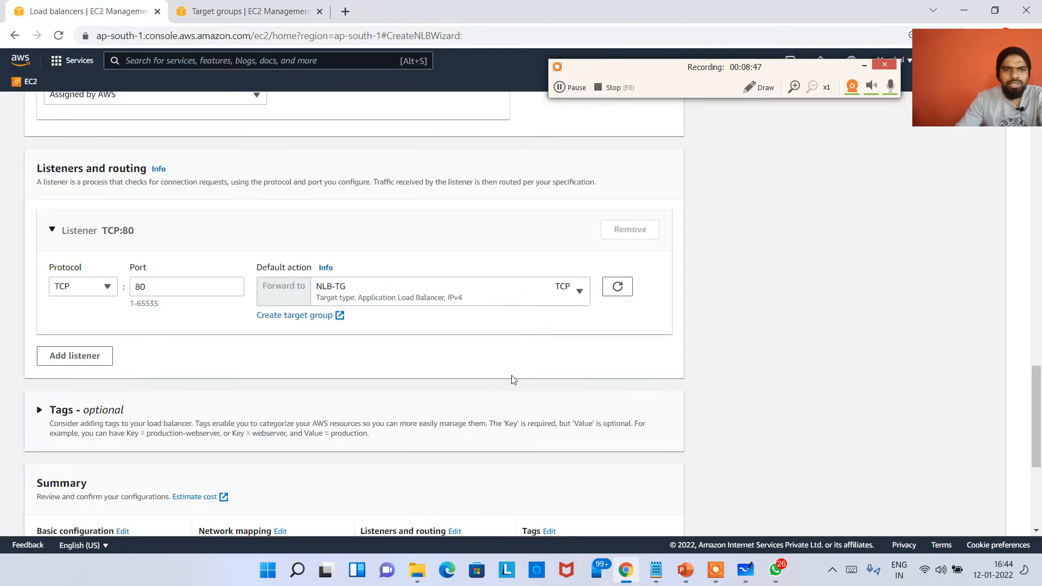
# Create the Network Load Balancer MyNLB and view it in the load balancers list
pyautogui.scroll(-5, 514, 380)
pyautogui.click(632, 513)
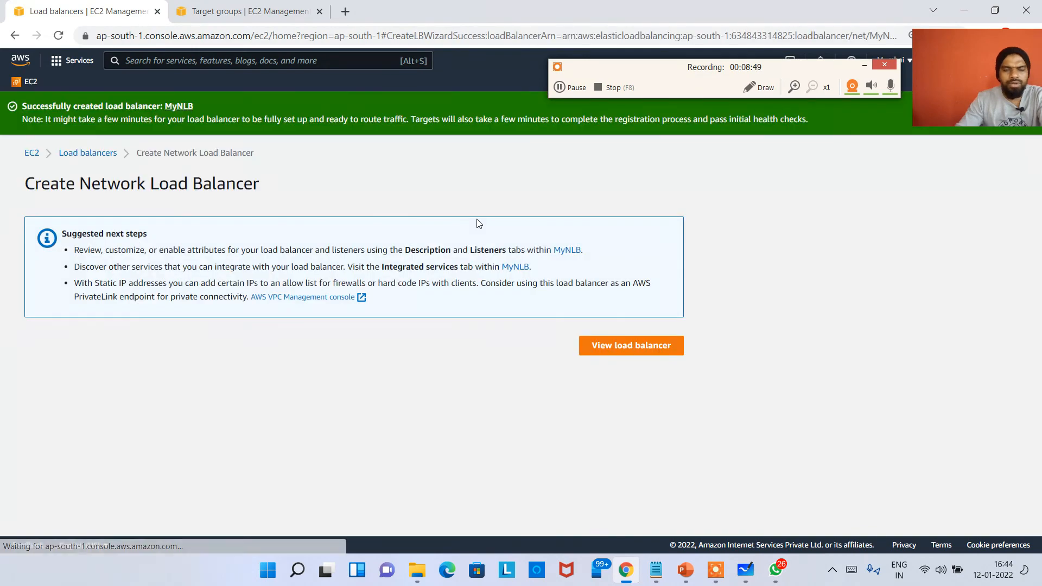
pyautogui.click(643, 351)
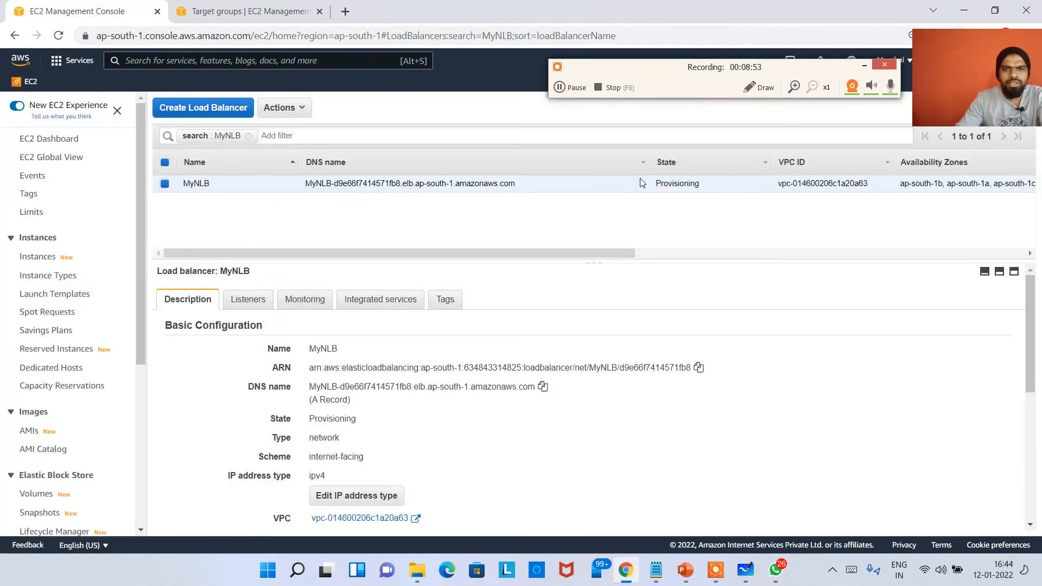
# Open the NLB-TG target group and examine its health check settings and the registered target's health status
pyautogui.click(247, 11)
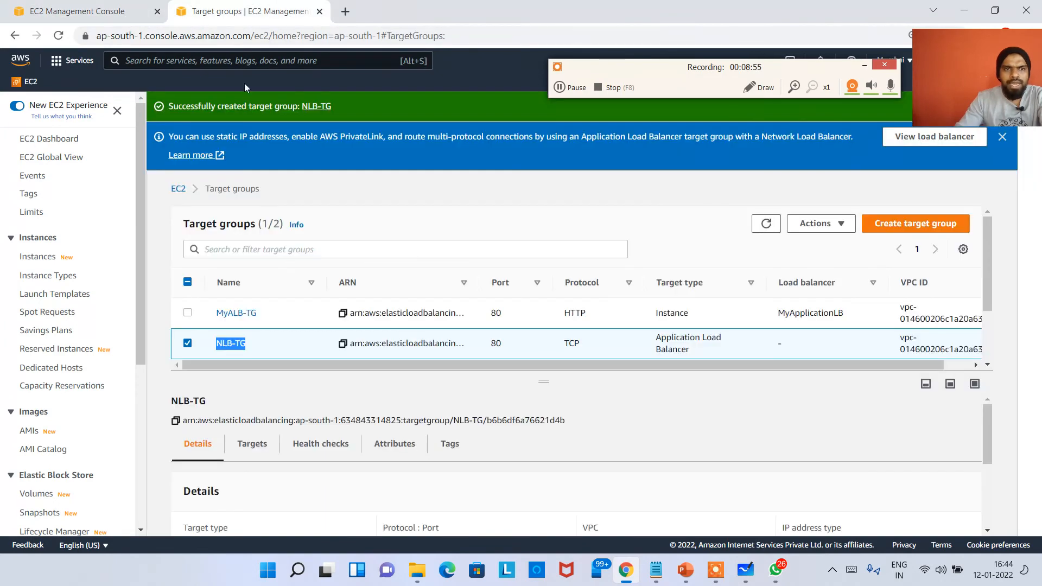
pyautogui.click(231, 348)
pyautogui.scroll(-2, 317, 379)
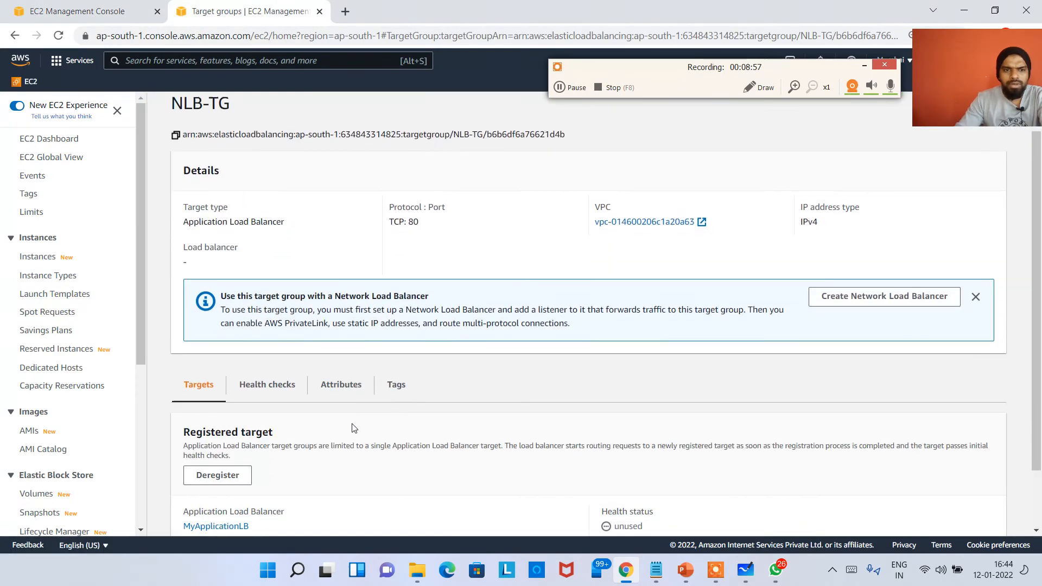
pyautogui.click(280, 353)
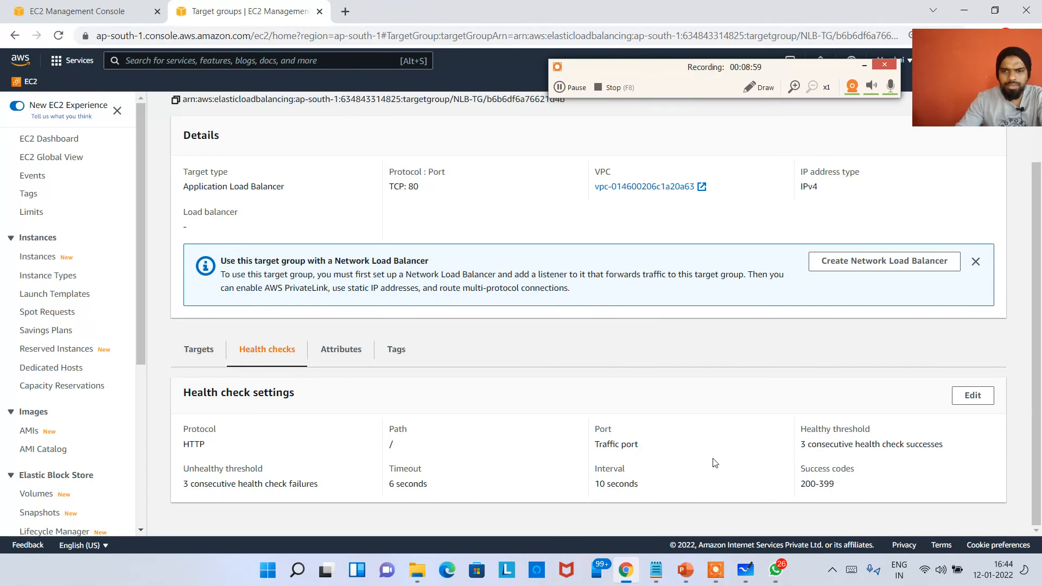
pyautogui.click(196, 350)
pyautogui.scroll(-1, 402, 437)
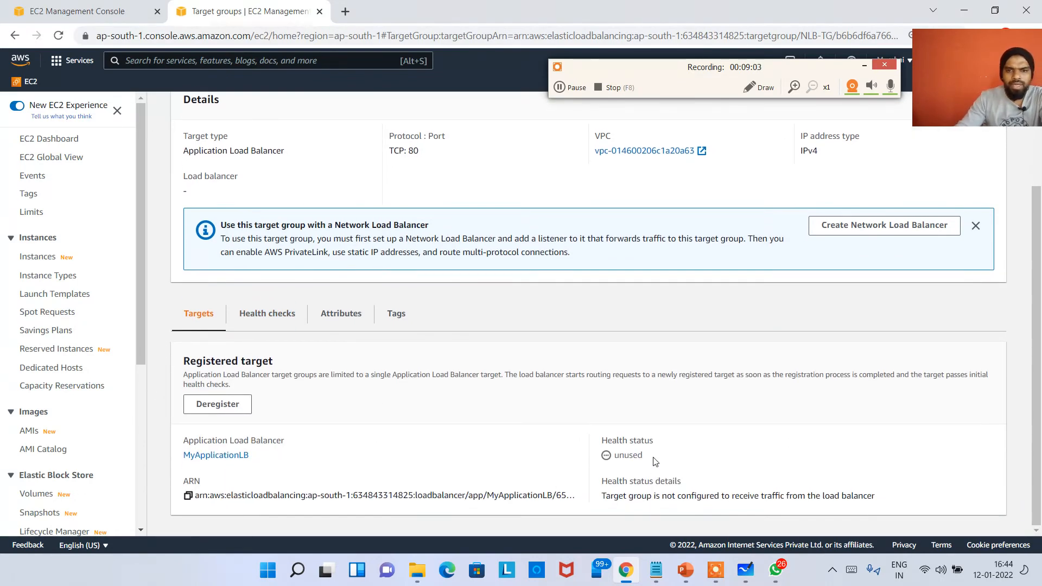
pyautogui.moveTo(644, 456); pyautogui.dragTo(619, 455)
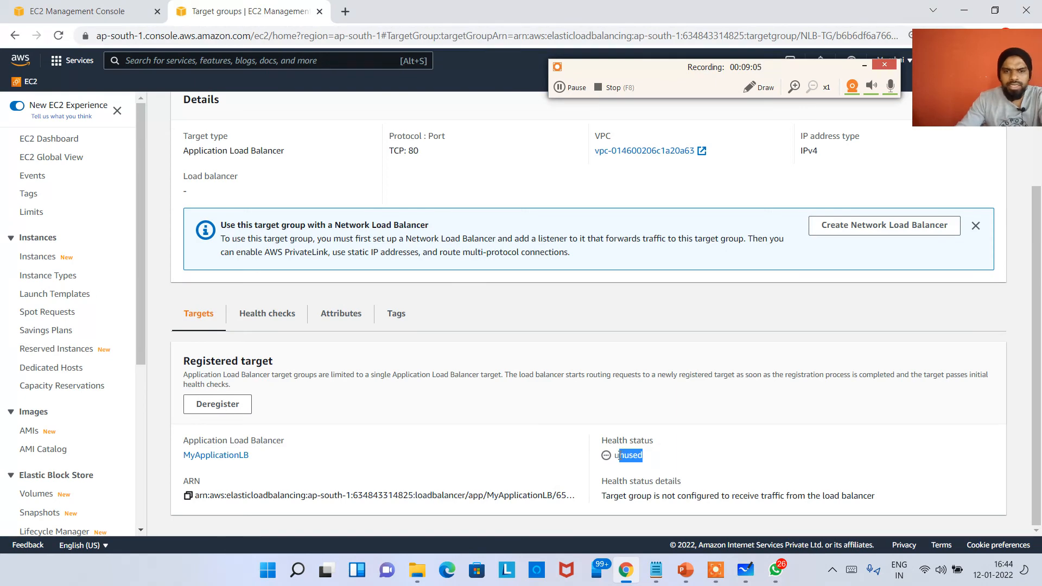
pyautogui.click(620, 456)
pyautogui.scroll(2, 521, 407)
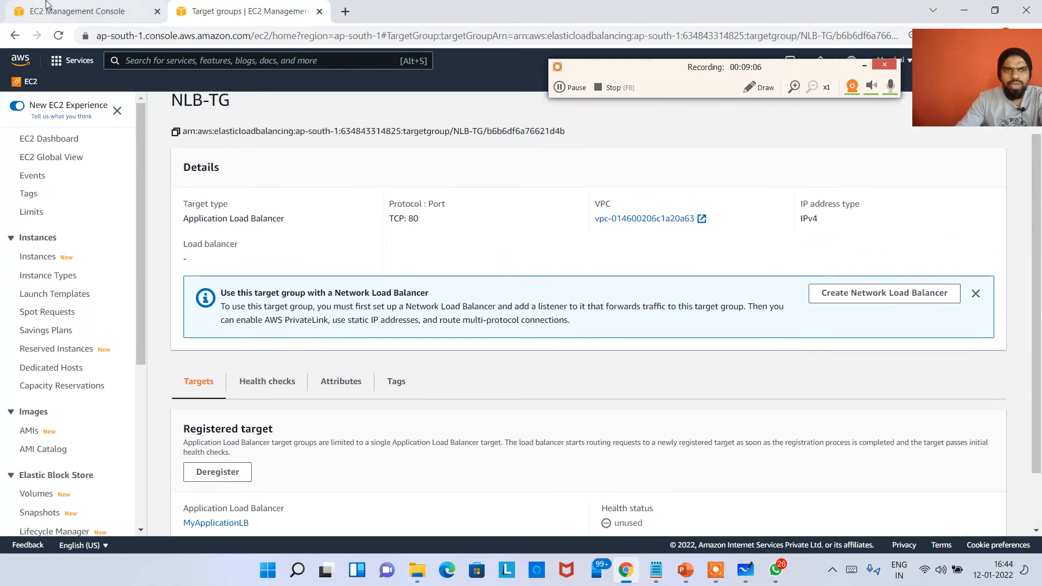
# Return to MyNLB in the load balancers list, refresh it and check its provisioning state
pyautogui.click(81, 11)
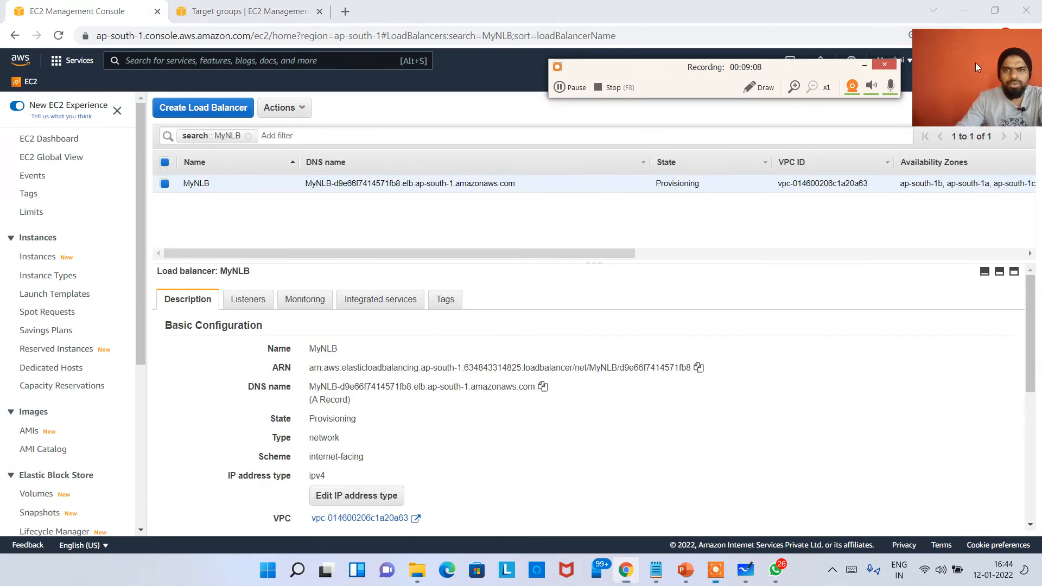
pyautogui.moveTo(975, 63); pyautogui.dragTo(839, 310)
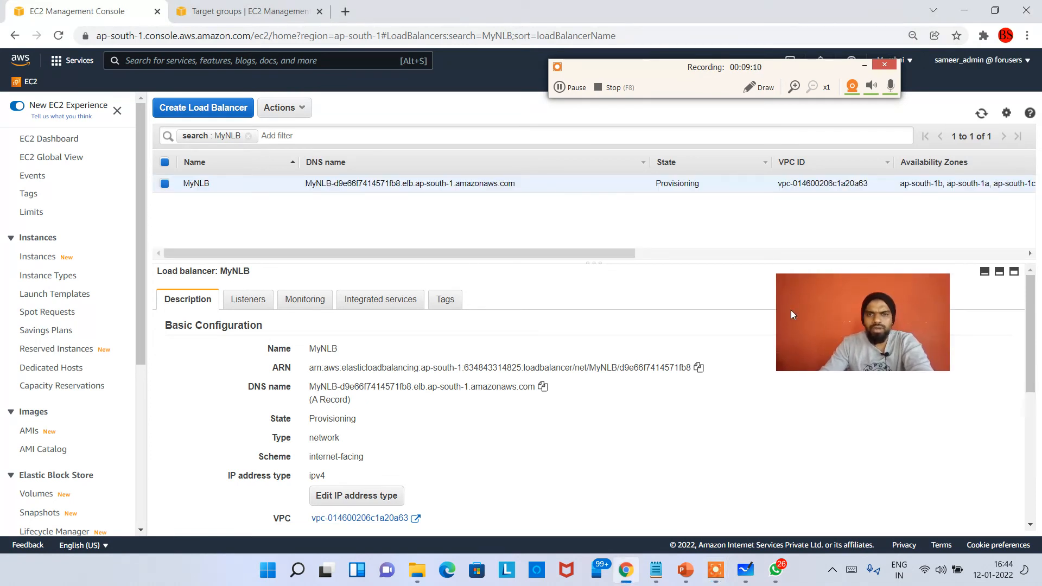
pyautogui.click(578, 88)
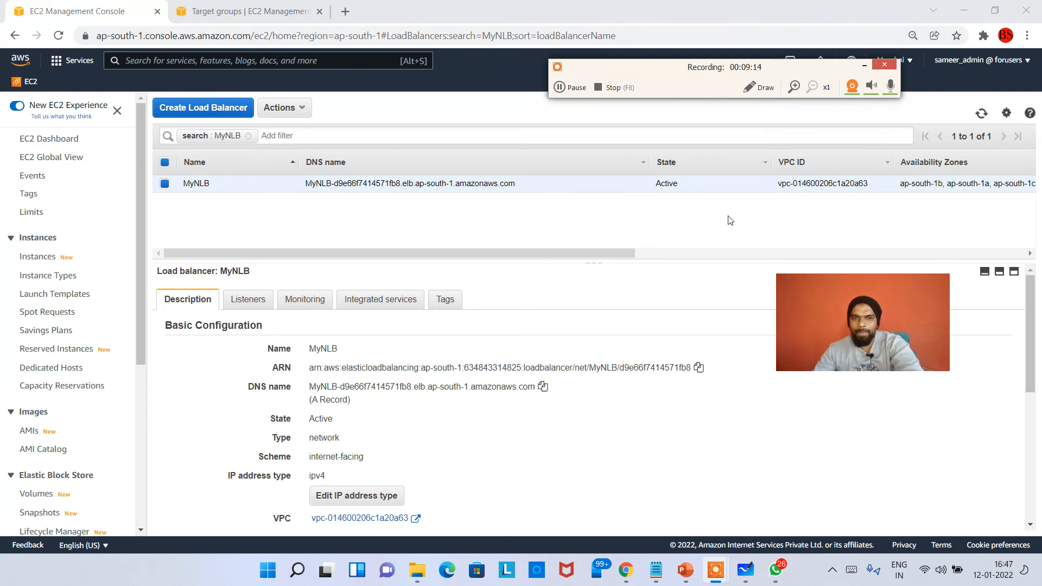
pyautogui.click(591, 222)
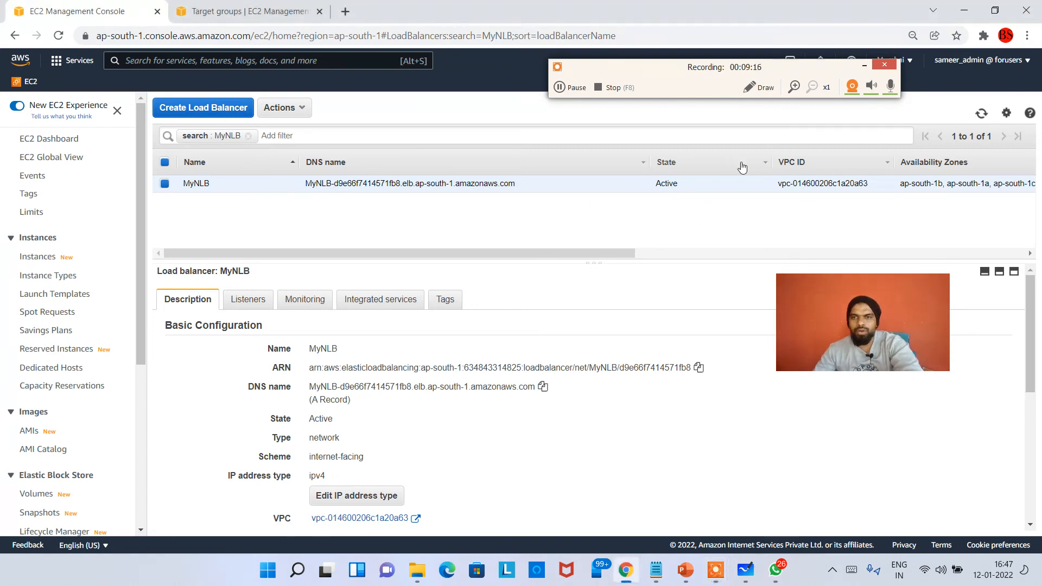
pyautogui.click(983, 120)
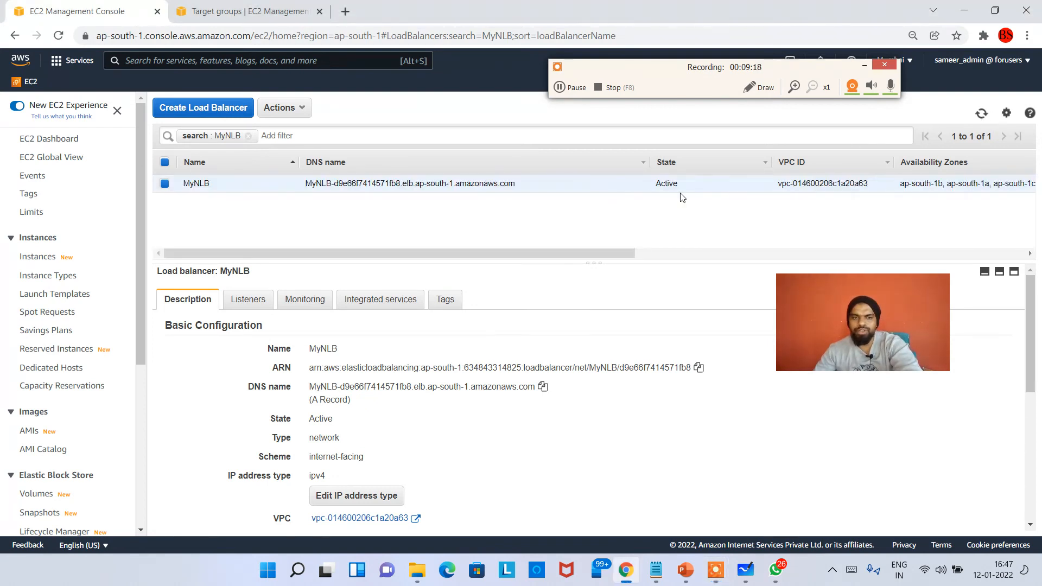
# Recheck NLB-TG's registered target health and its health check settings, and return to the MyNLB details
pyautogui.click(244, 11)
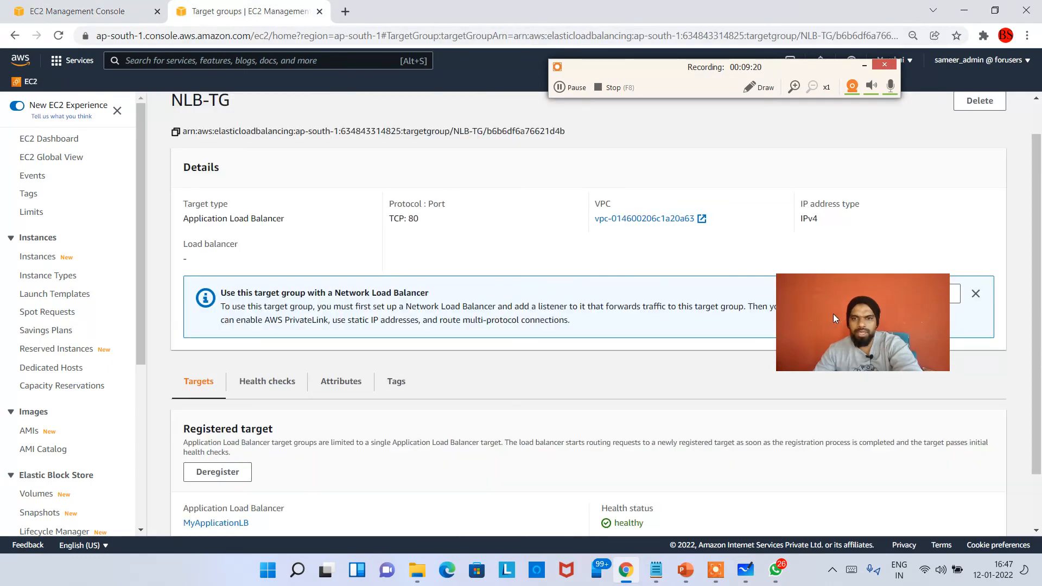
pyautogui.scroll(-3, 618, 452)
pyautogui.moveTo(623, 457); pyautogui.dragTo(712, 457)
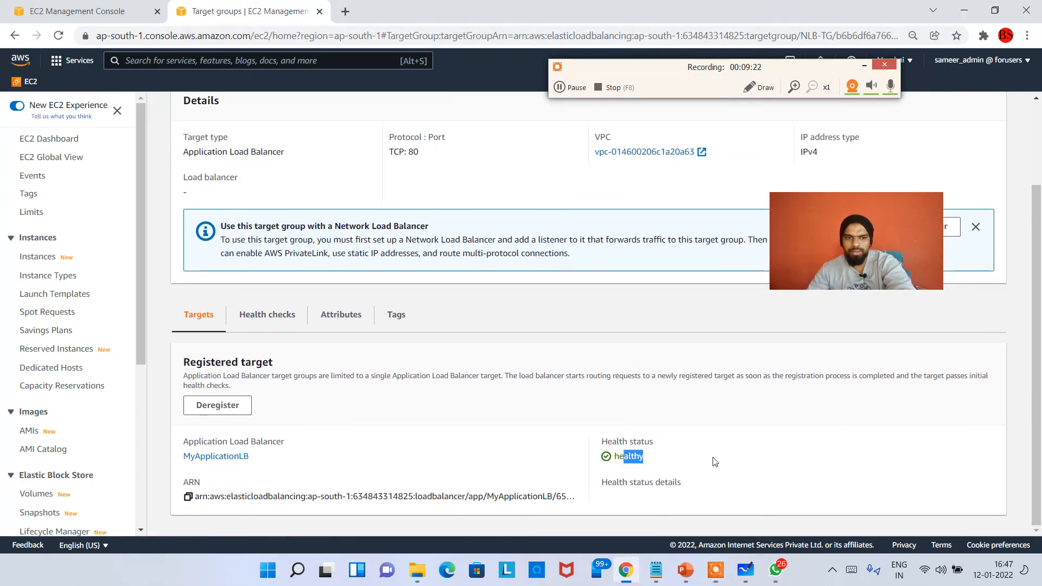
pyautogui.click(702, 458)
pyautogui.click(277, 321)
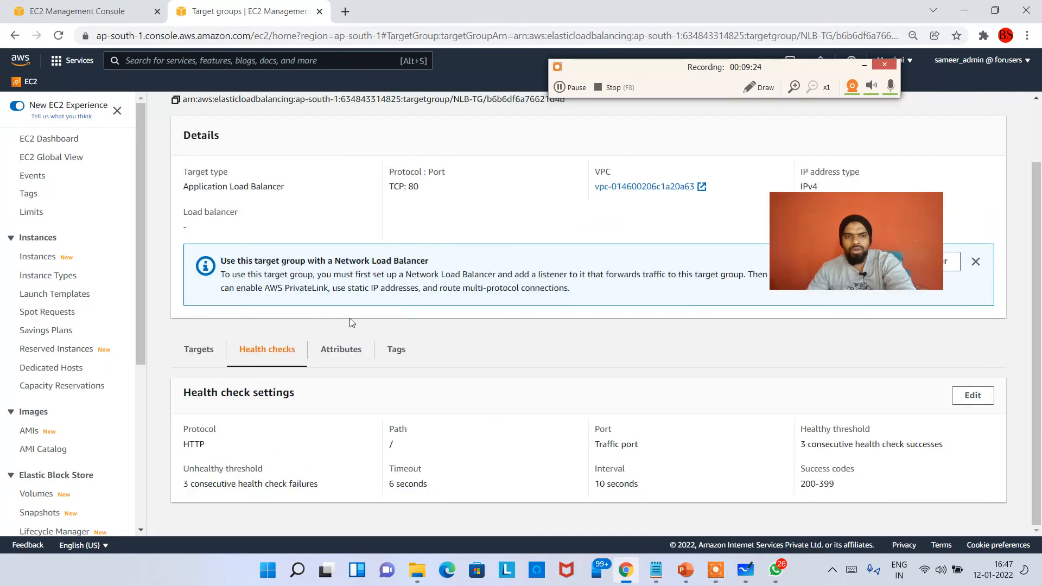
pyautogui.click(136, 8)
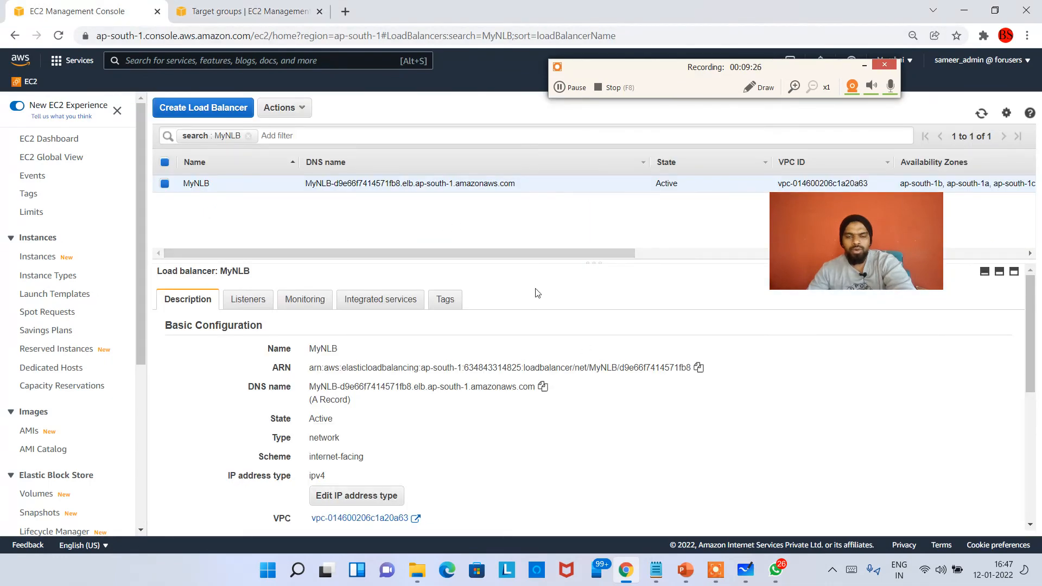
# Switch to Microsoft Whiteboard, draw a blue line from the NLB's target group into the ALB box, and minimize the whiteboard
pyautogui.click(747, 564)
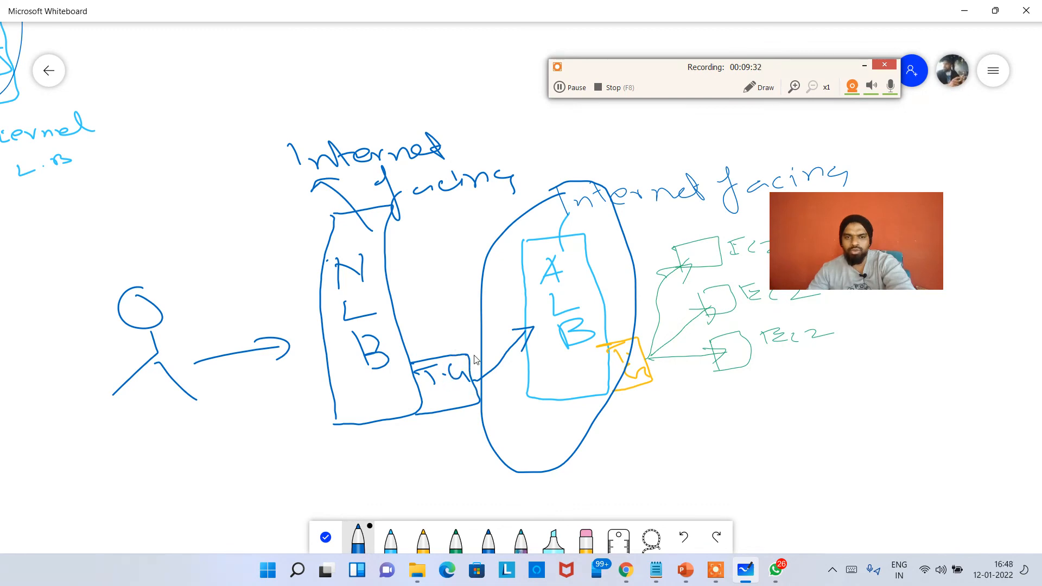
pyautogui.moveTo(474, 358); pyautogui.dragTo(559, 336)
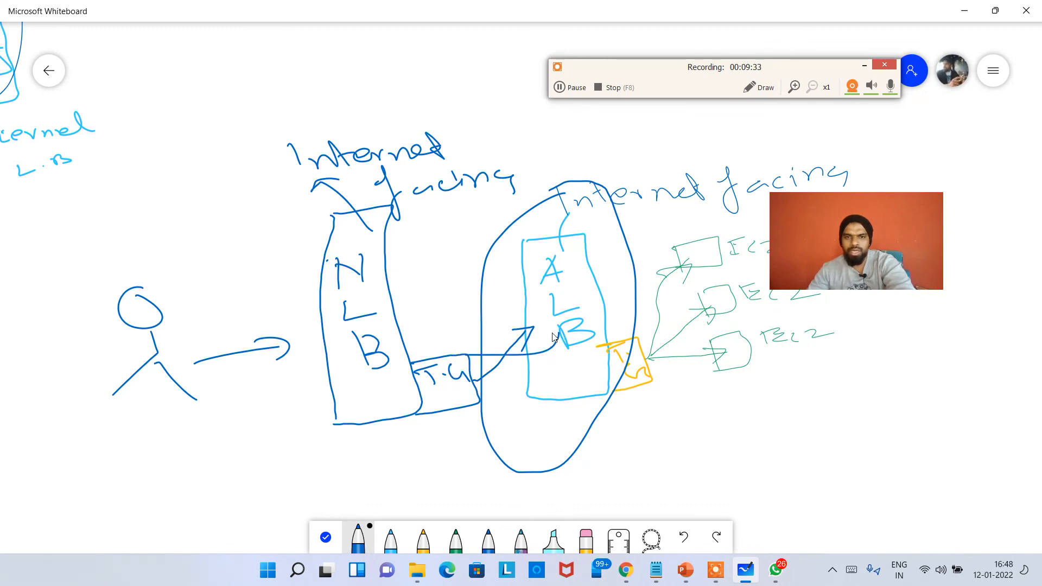
pyautogui.click(964, 10)
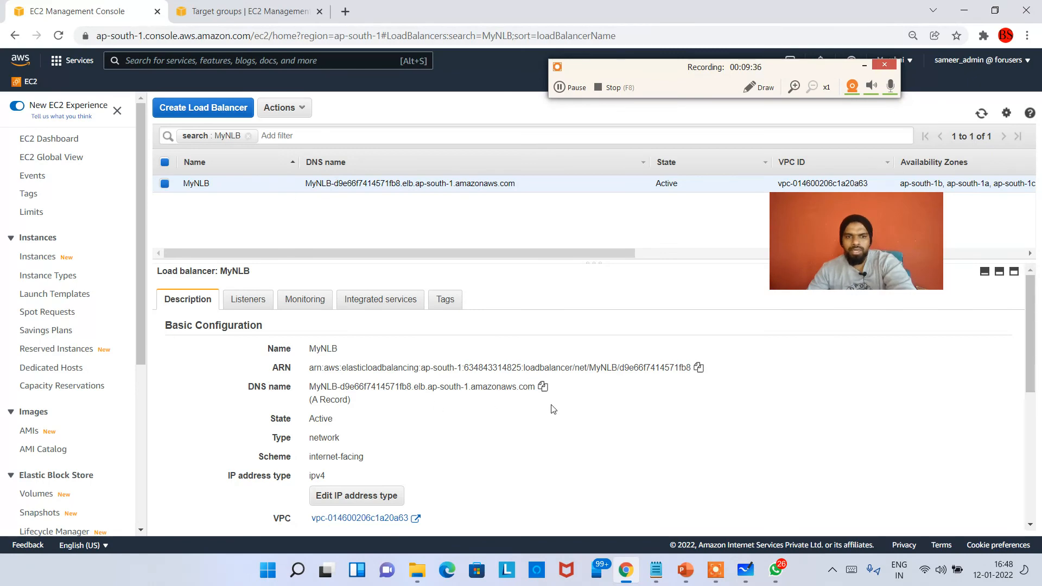
# Copy MyNLB's DNS name and open it over HTTP in a new browser tab to test the load balancer
pyautogui.click(543, 387)
pyautogui.click(346, 13)
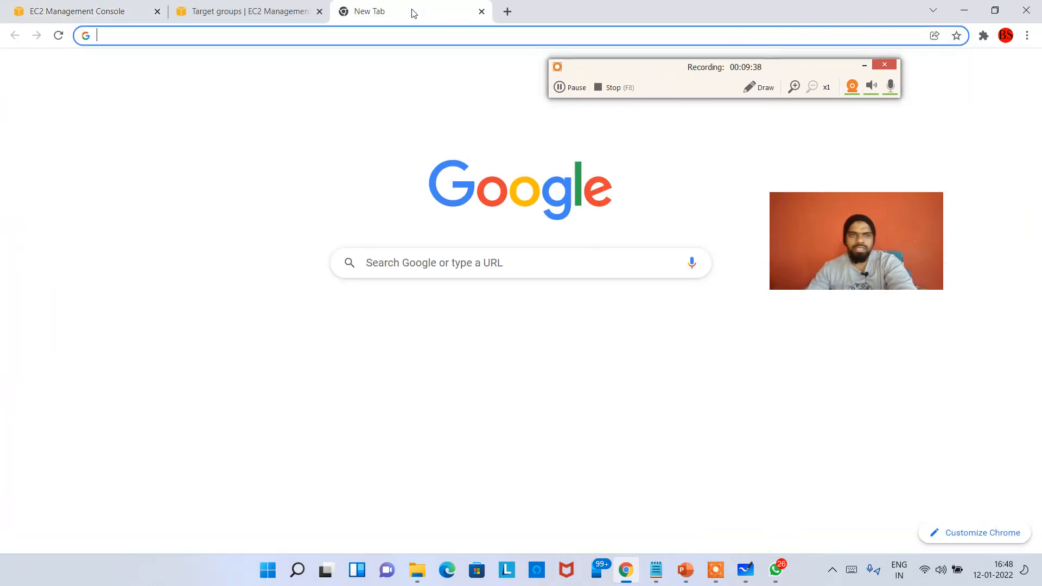
pyautogui.write('HTTP')
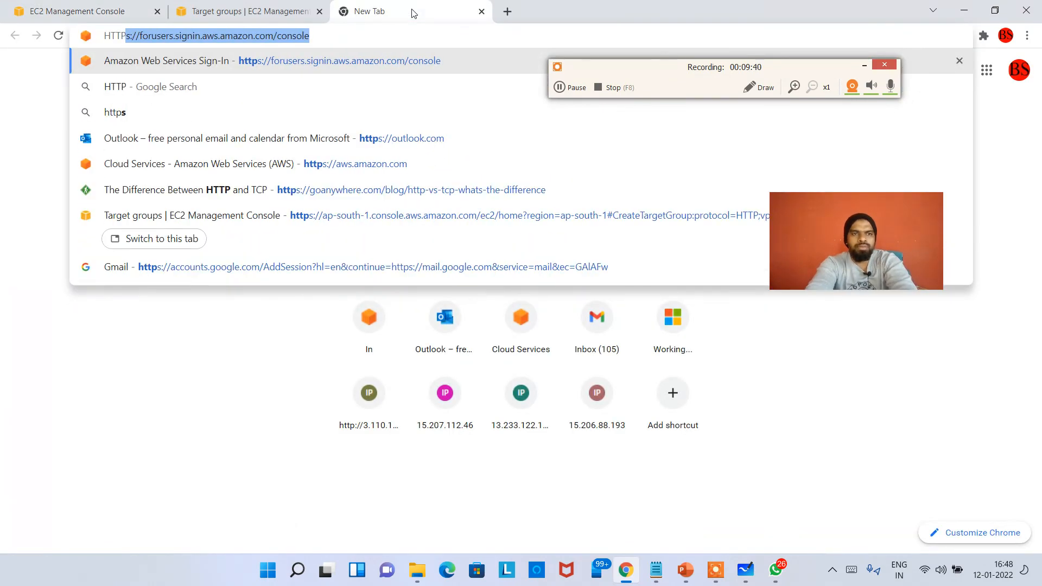
pyautogui.write('://')
pyautogui.hotkey('ctrl', 'v')
pyautogui.press('Return')
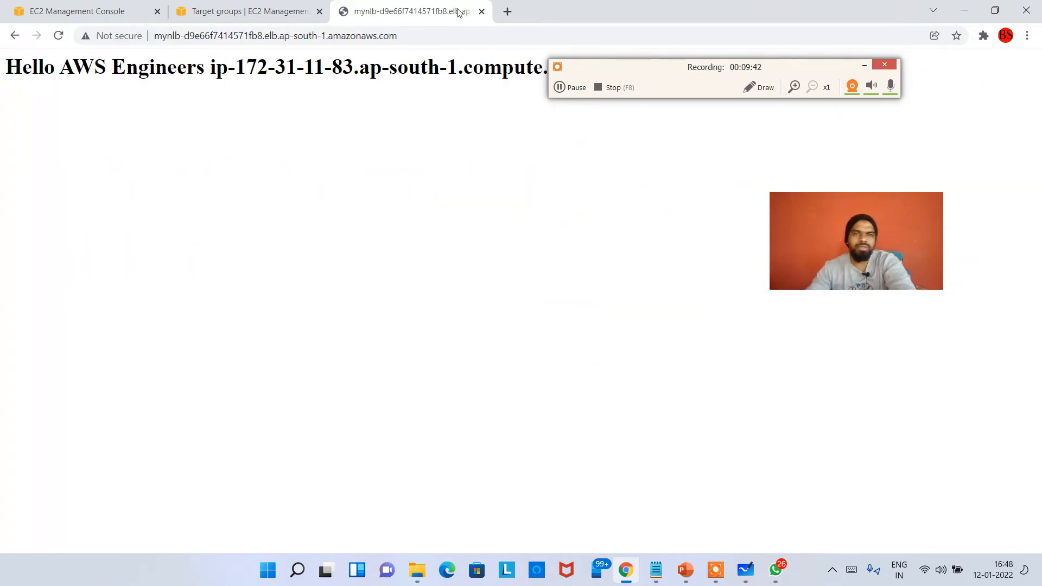
pyautogui.moveTo(624, 70); pyautogui.dragTo(700, 135)
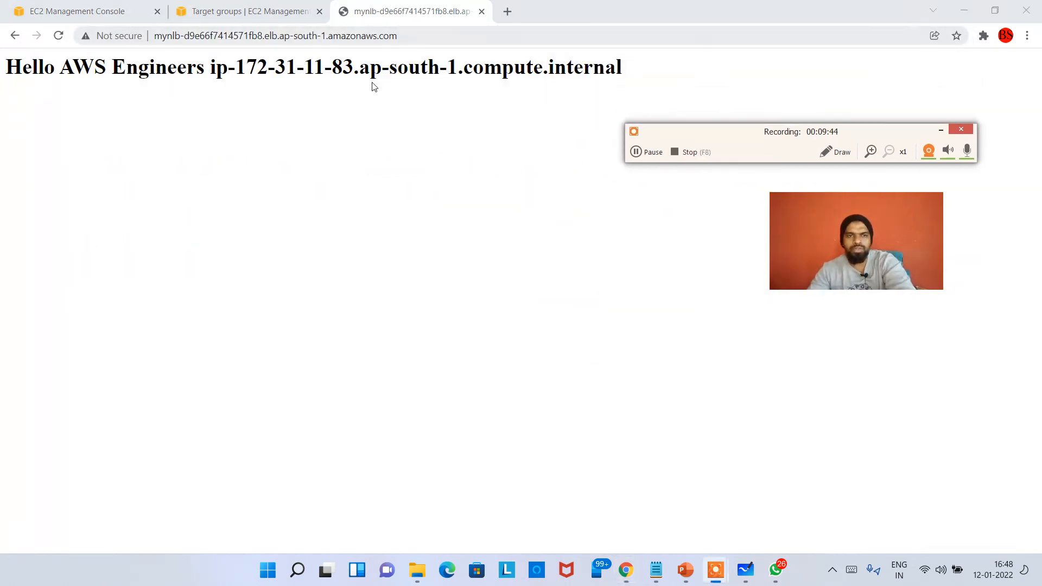
# Switch to Microsoft Whiteboard and draw blue arrows tracing traffic from the user to the NLB, the ALB and the EC2 instances
pyautogui.hotkey('alt', 'Tab')
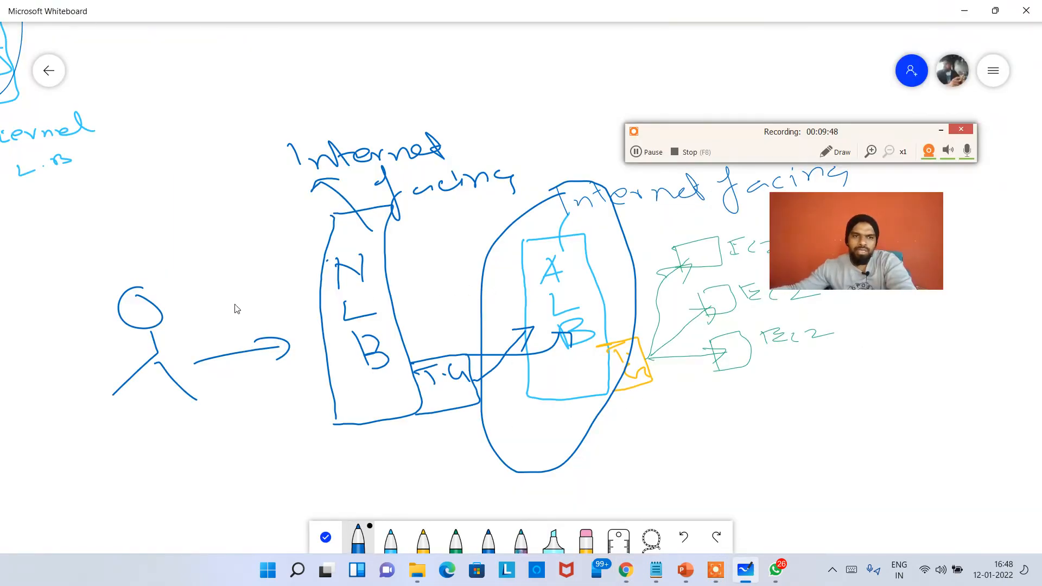
pyautogui.moveTo(222, 314); pyautogui.dragTo(293, 296)
pyautogui.moveTo(267, 288); pyautogui.dragTo(279, 311)
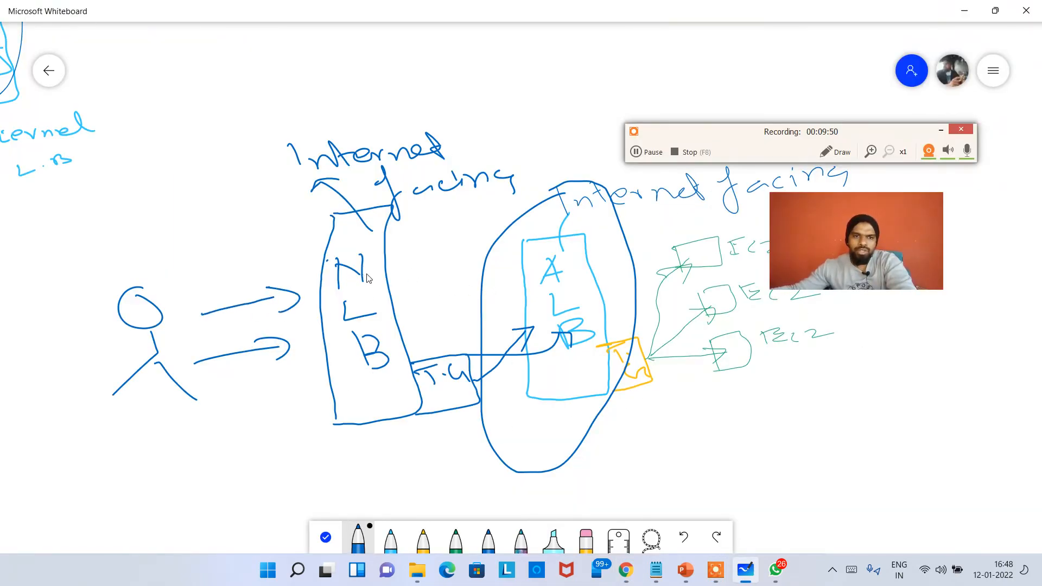
pyautogui.moveTo(395, 278)
pyautogui.mouseDown()
pyautogui.moveTo(453, 330)
pyautogui.moveTo(520, 316)
pyautogui.mouseUp()
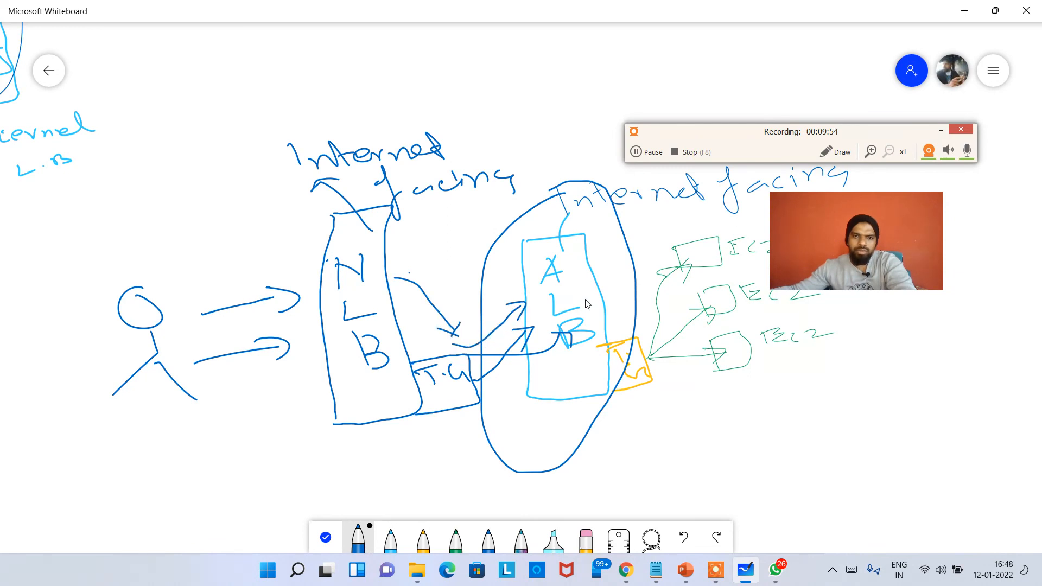
pyautogui.moveTo(601, 307)
pyautogui.mouseDown()
pyautogui.moveTo(627, 341)
pyautogui.moveTo(661, 317)
pyautogui.moveTo(676, 289)
pyautogui.moveTo(680, 305)
pyautogui.mouseUp()
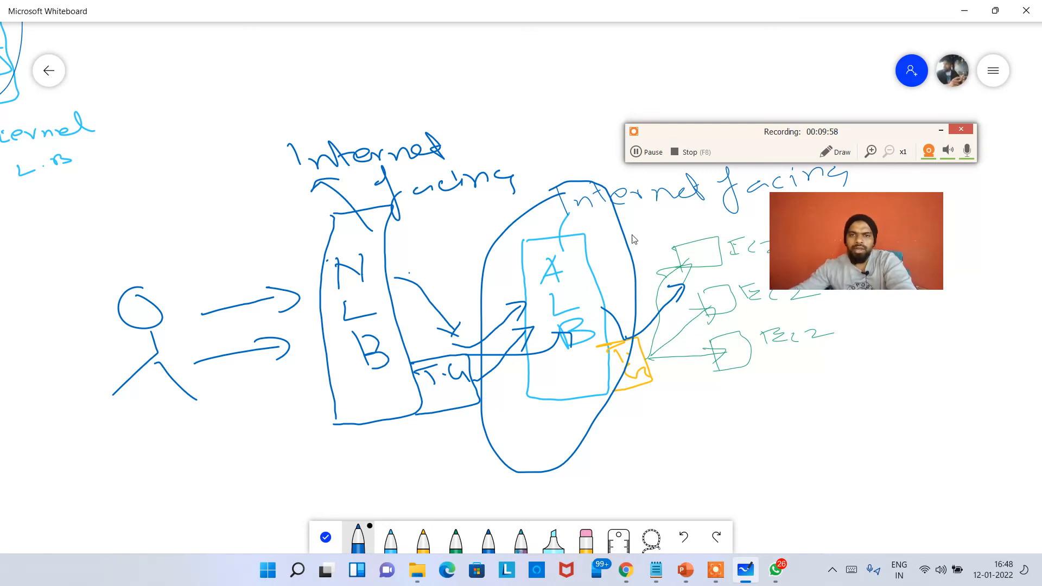
# Circle the ALB with its target group in blue and add a circled "Internal" label above the ALB
pyautogui.moveTo(678, 144); pyautogui.dragTo(803, 108)
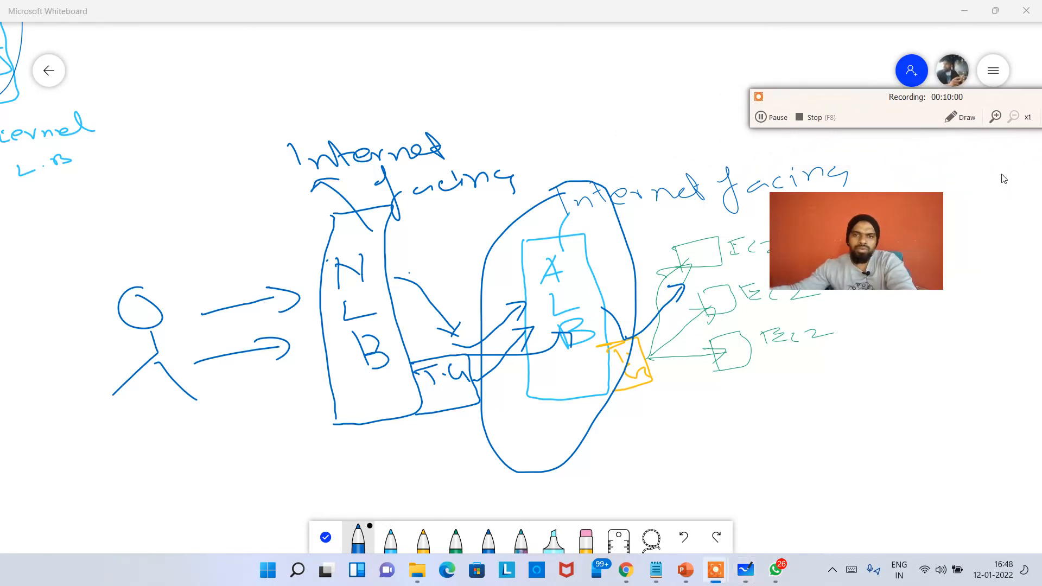
pyautogui.moveTo(633, 157)
pyautogui.mouseDown()
pyautogui.moveTo(510, 176)
pyautogui.moveTo(688, 424)
pyautogui.moveTo(616, 224)
pyautogui.mouseUp()
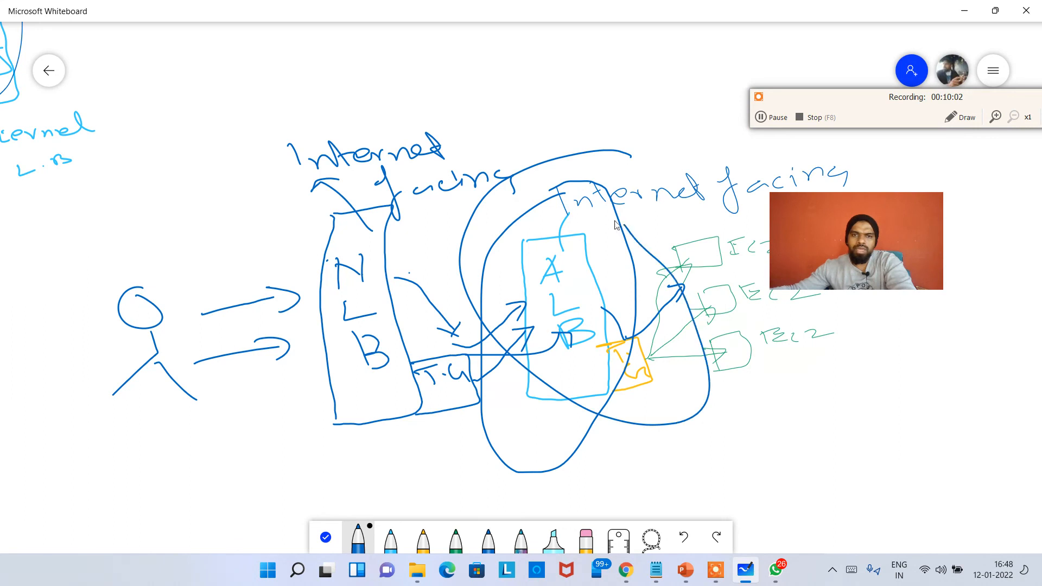
pyautogui.moveTo(564, 174)
pyautogui.mouseDown()
pyautogui.moveTo(609, 130)
pyautogui.moveTo(661, 108)
pyautogui.moveTo(752, 95)
pyautogui.mouseUp()
pyautogui.moveTo(637, 147)
pyautogui.mouseDown()
pyautogui.moveTo(727, 133)
pyautogui.moveTo(642, 64)
pyautogui.moveTo(633, 154)
pyautogui.moveTo(663, 146)
pyautogui.mouseUp()
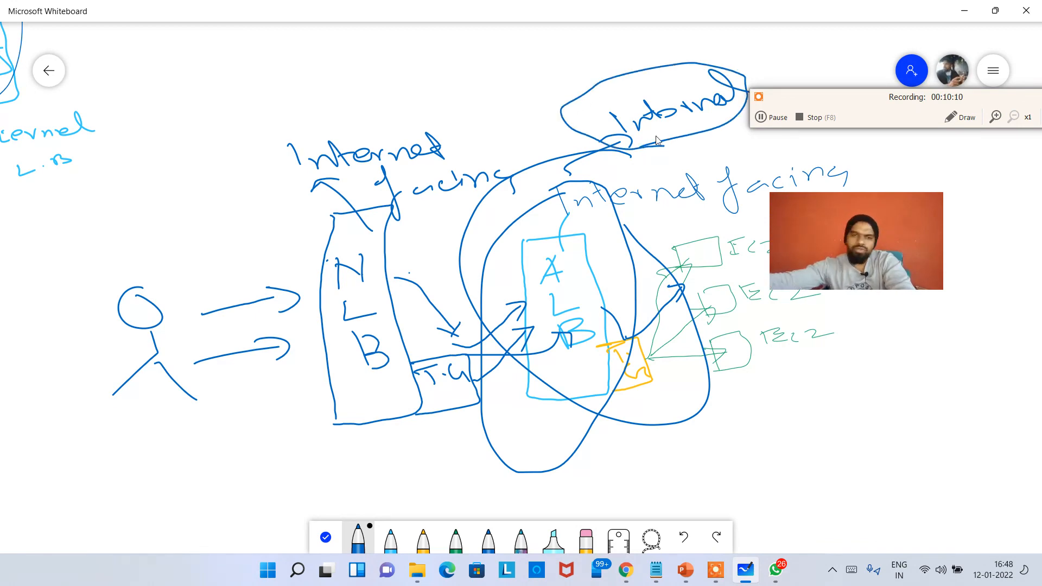
# Switch back to Chrome and bring up NLB-TG's health check settings
pyautogui.hotkey('alt', 'Tab')
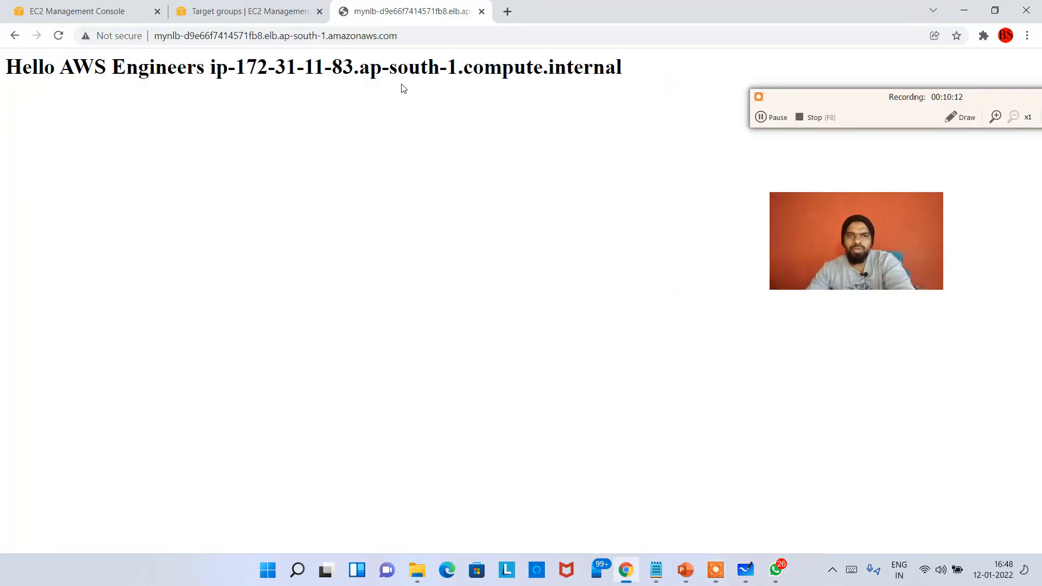
pyautogui.click(237, 18)
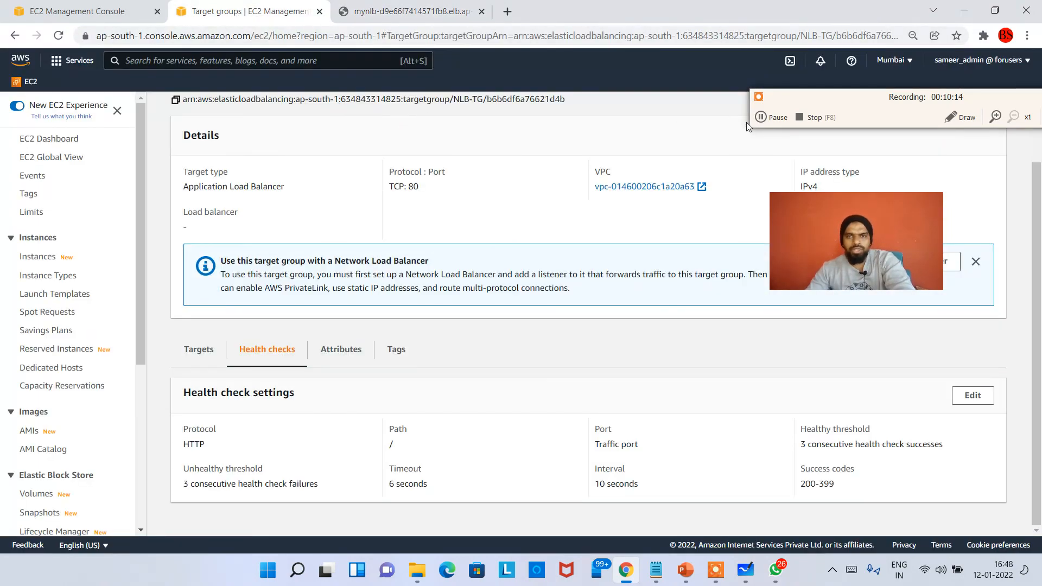